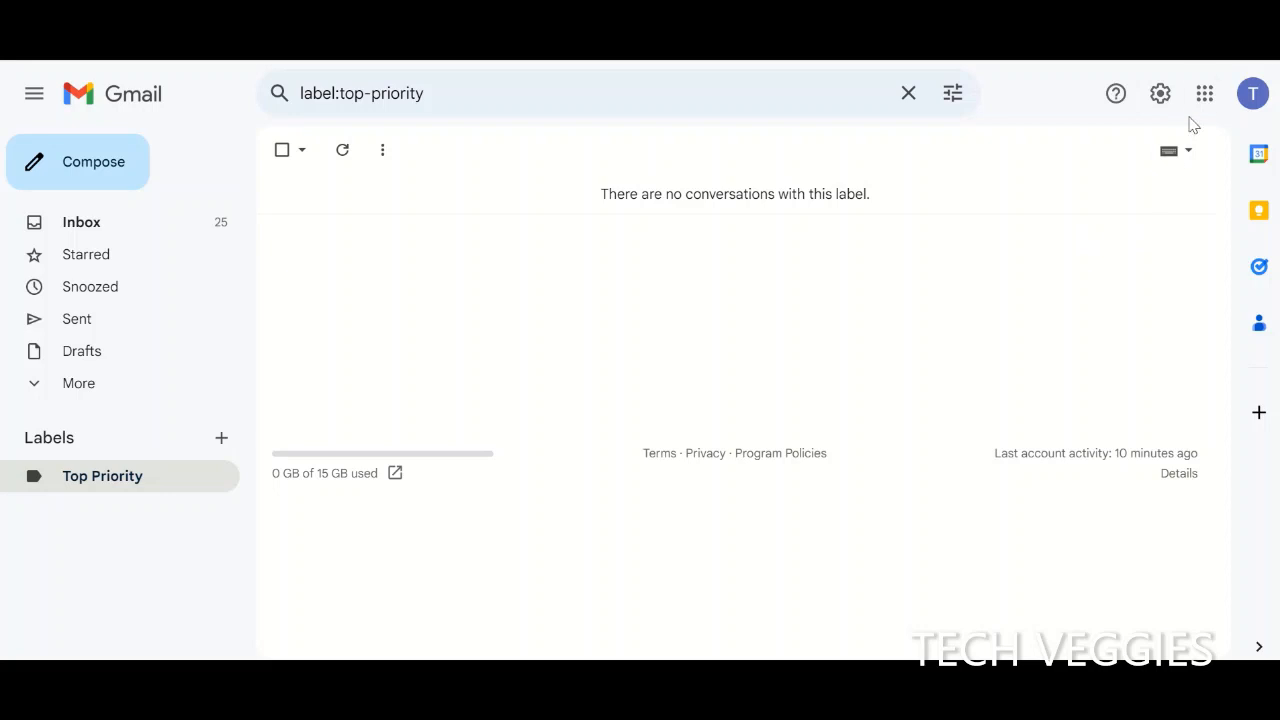
Go from Gmail to Google Drive and create a new blank Google Sites website
left_click(1206, 98)
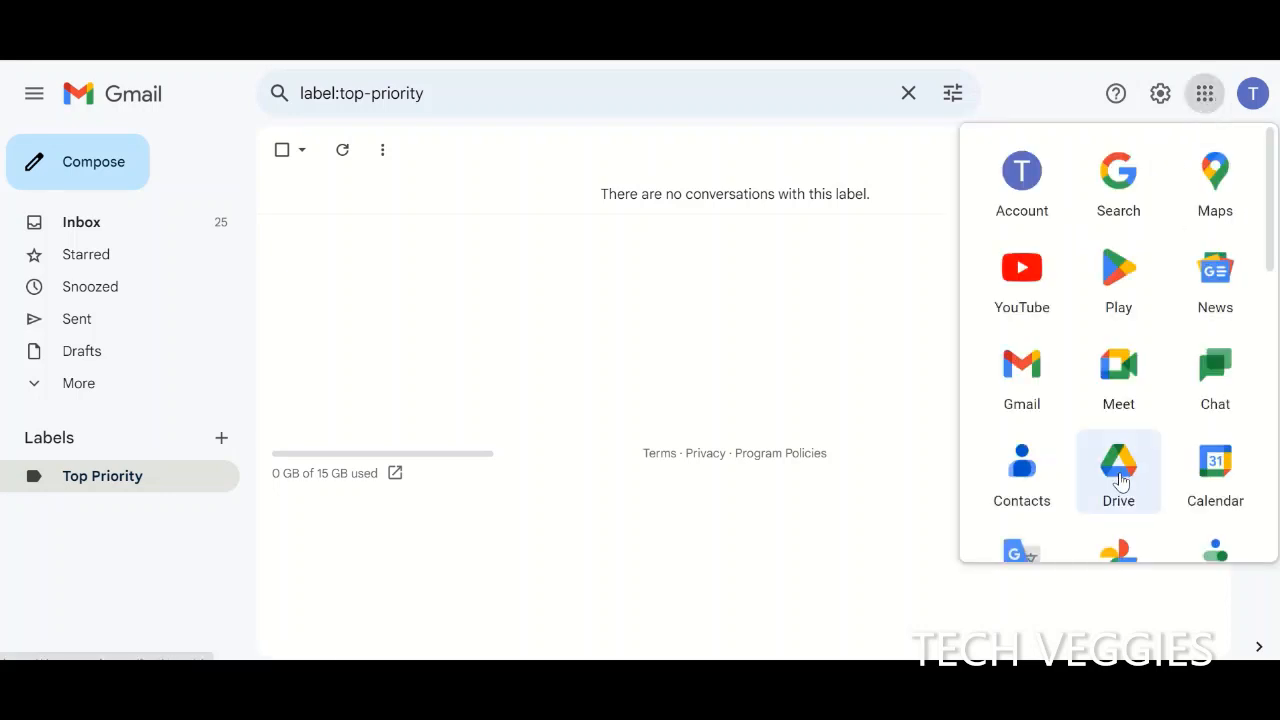
left_click(1119, 470)
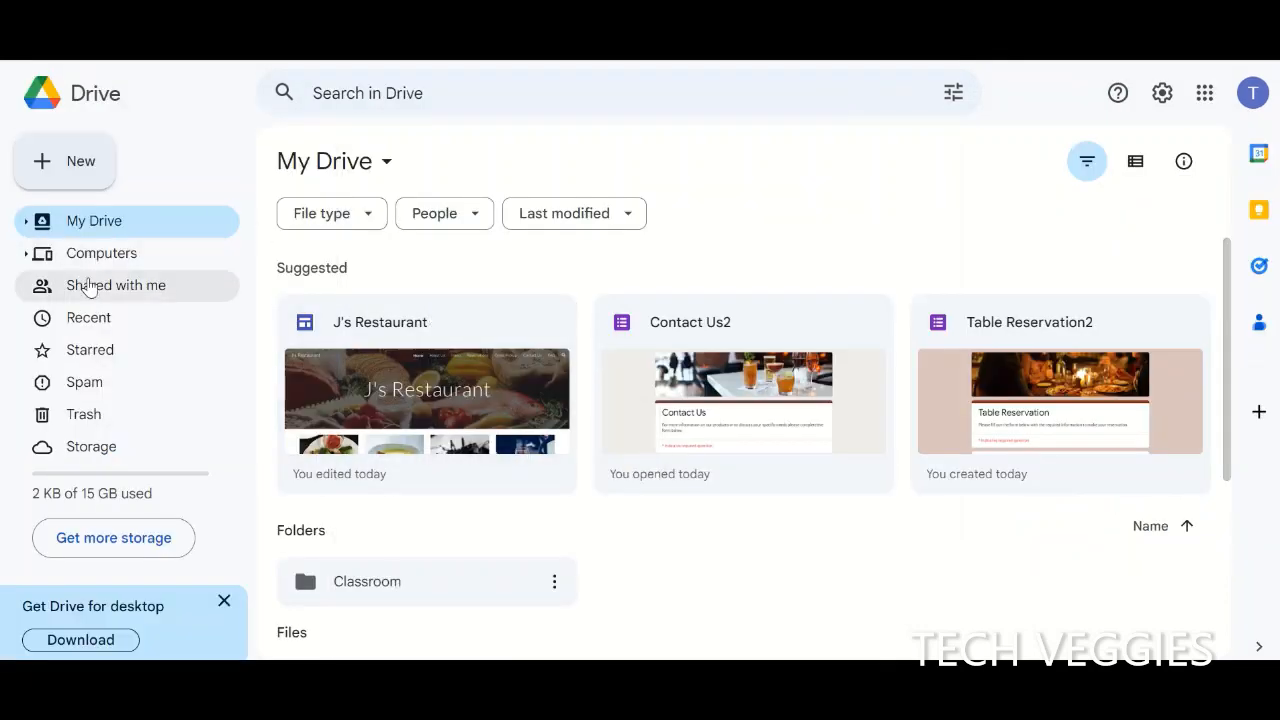
left_click(47, 168)
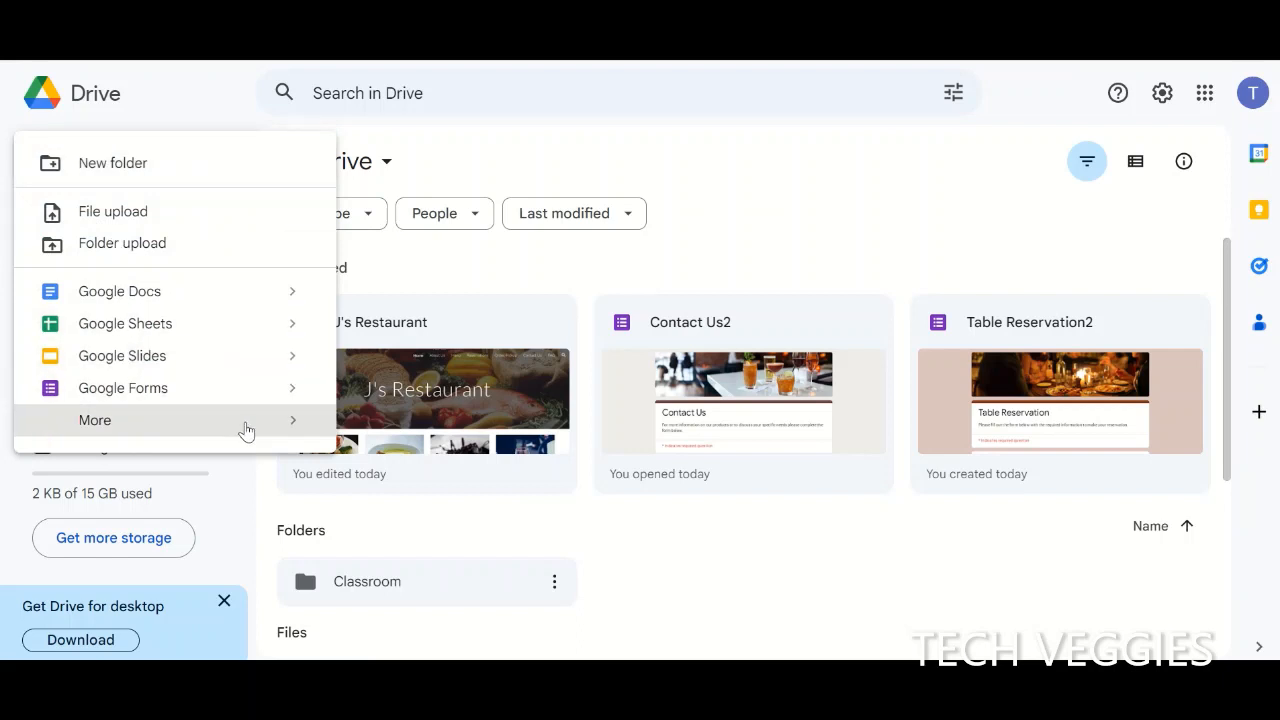
mouse_move(250, 430)
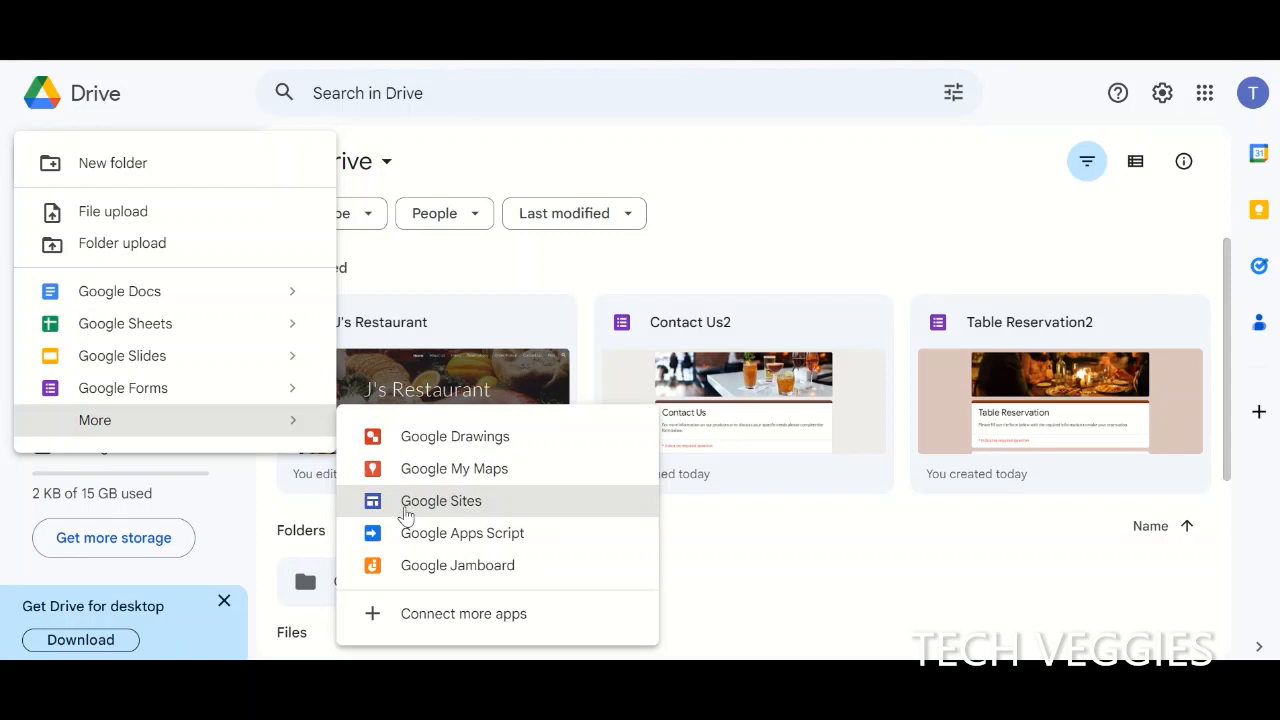
left_click(405, 513)
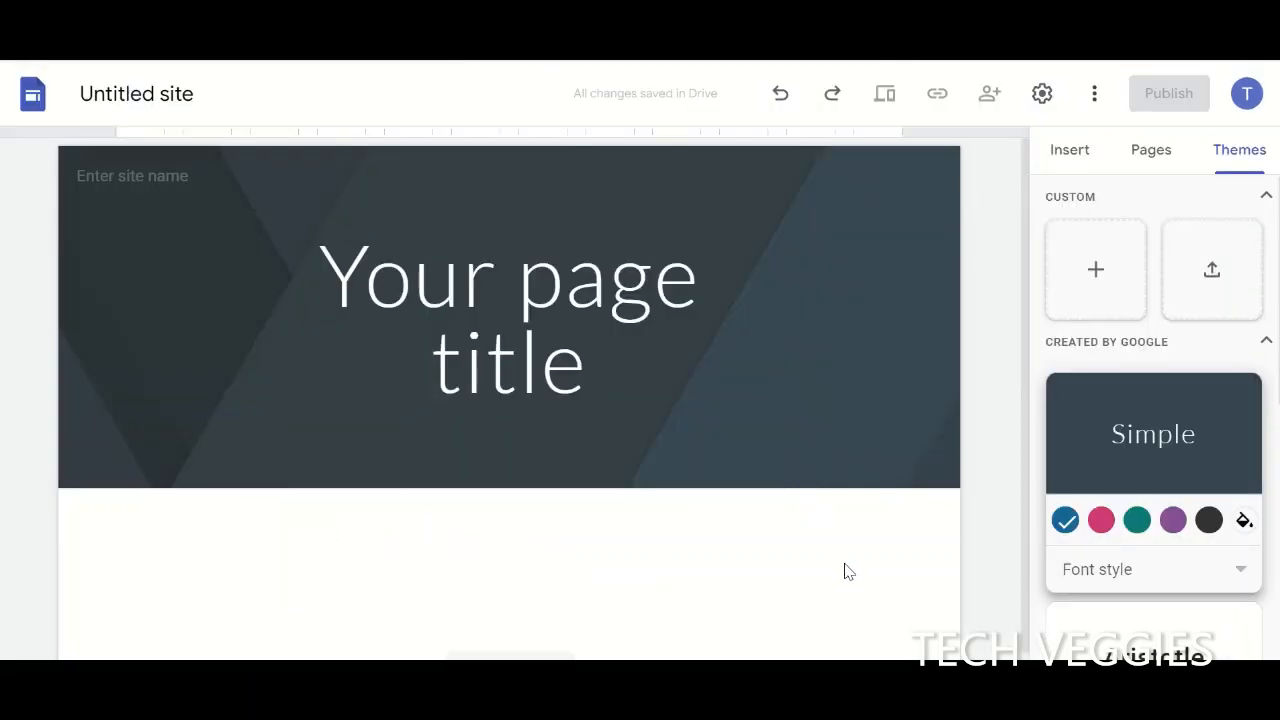
Replace the page title with "DJ's Restaurant" and widen its text box so the title fits on one line
left_click(618, 338)
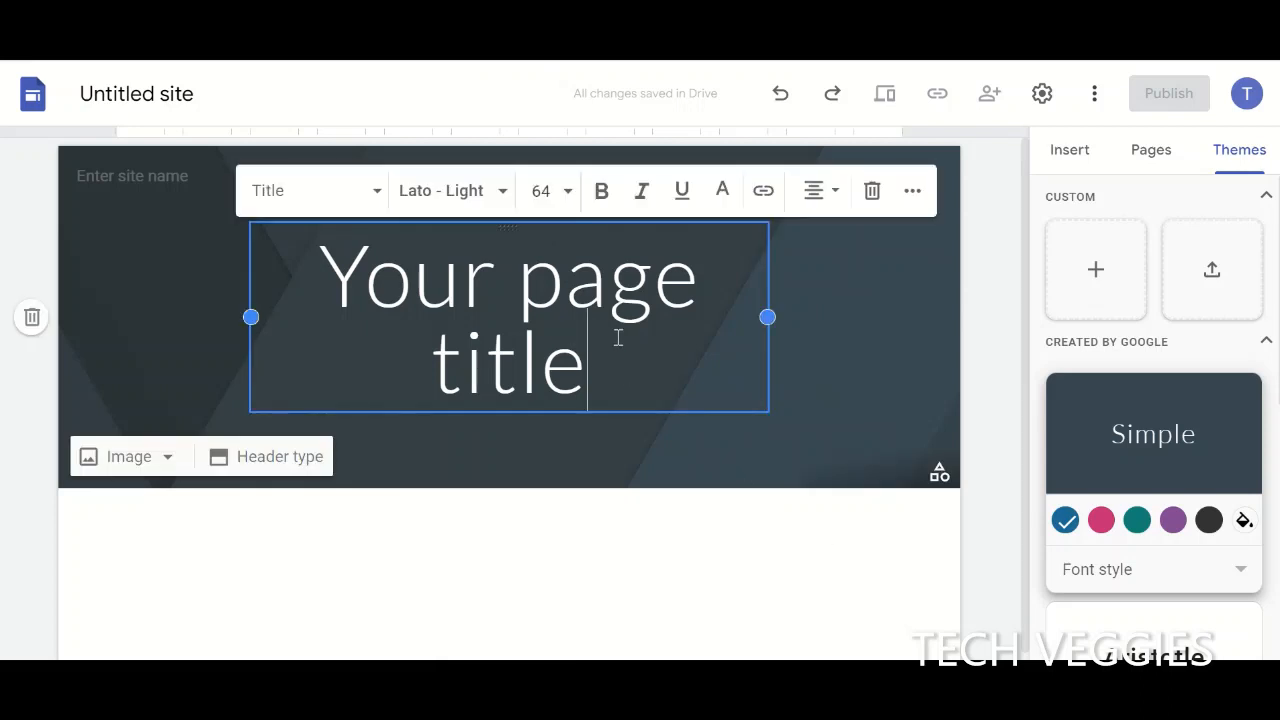
triple_click(618, 338)
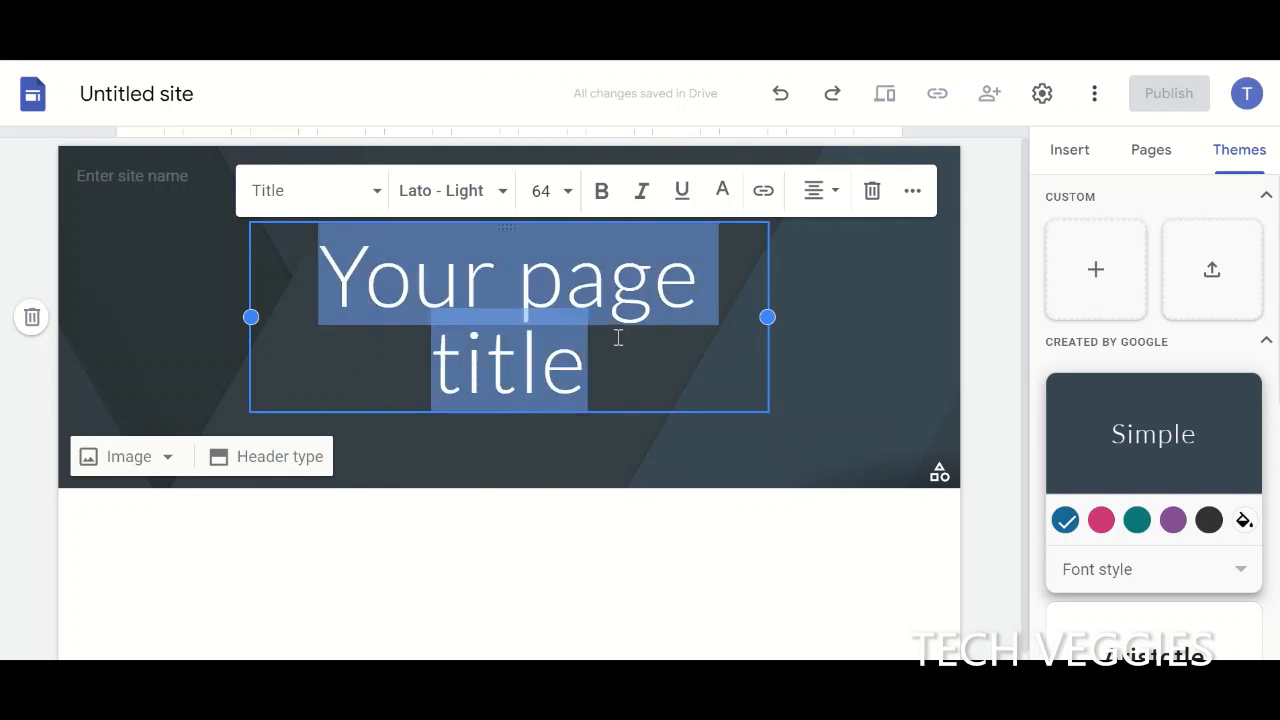
type("Dj")
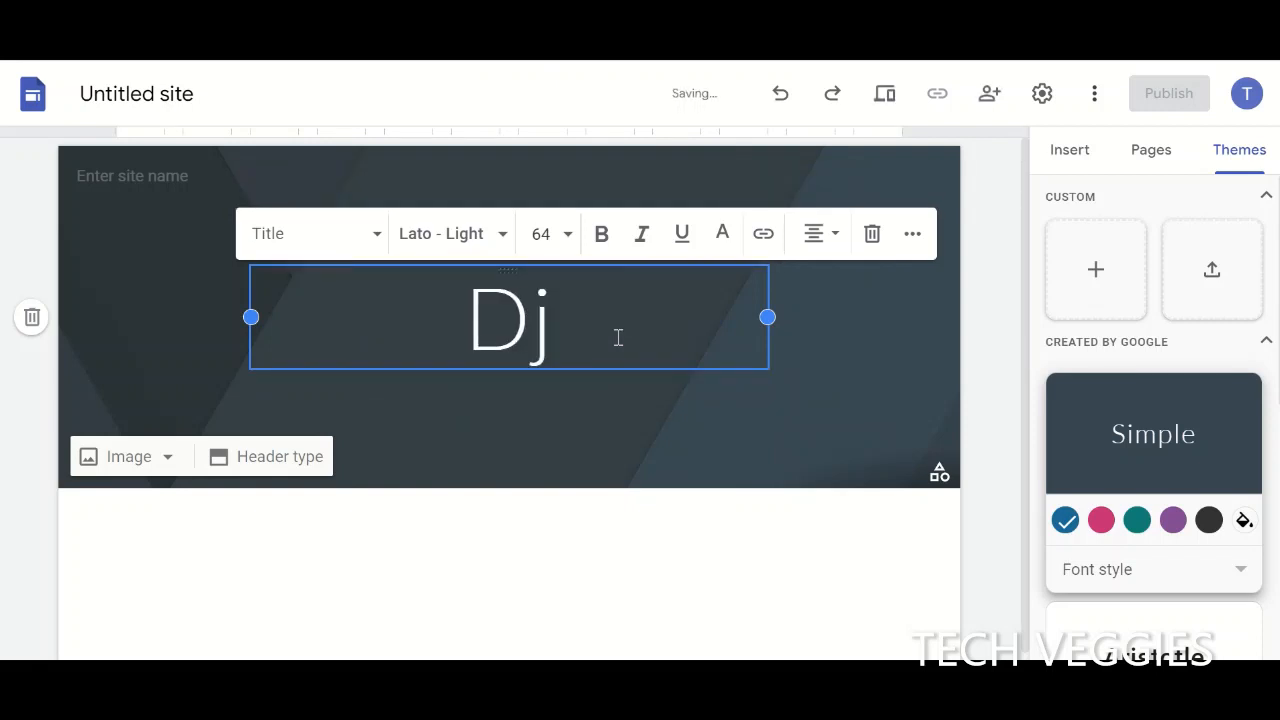
key("BackSpace")
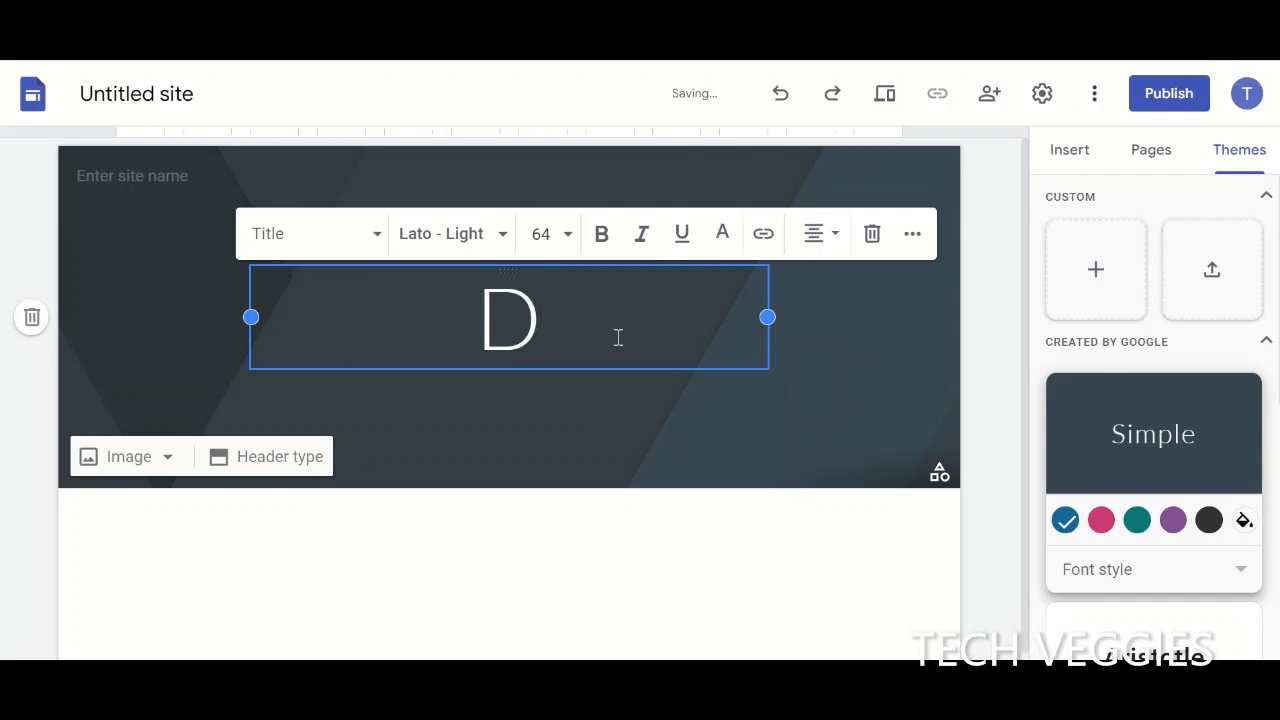
type("J's ")
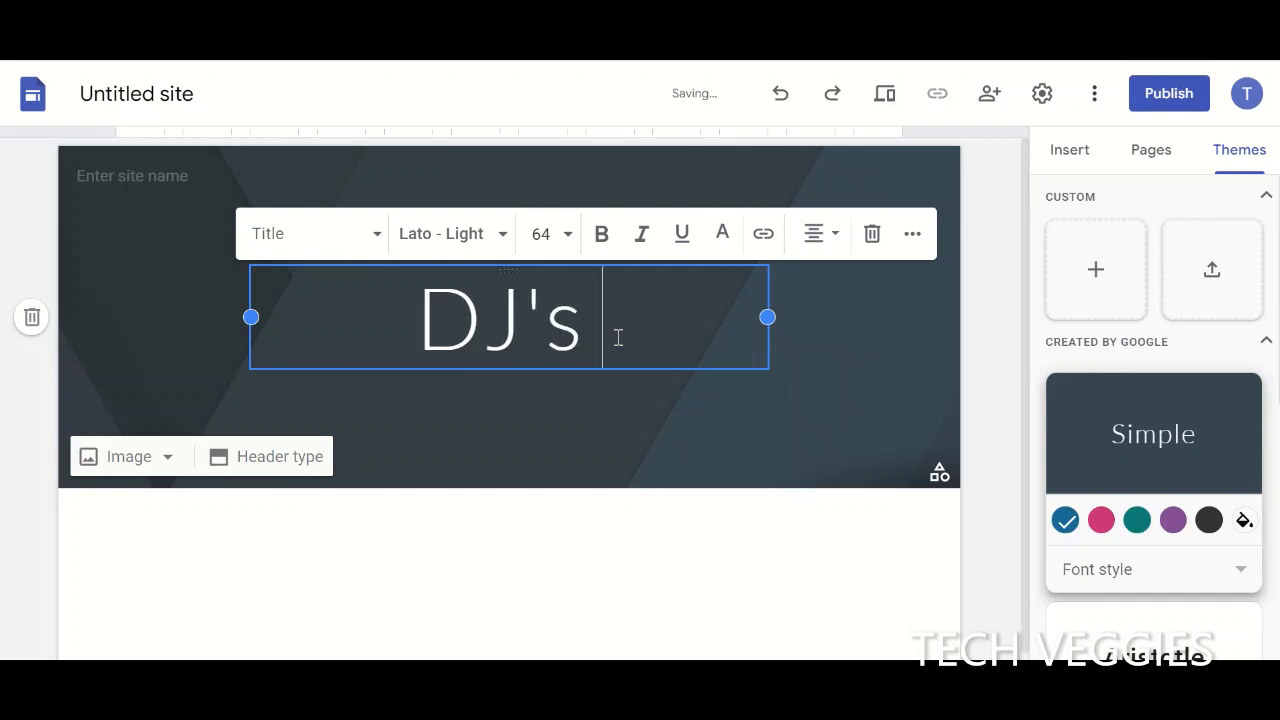
type("Restaurant")
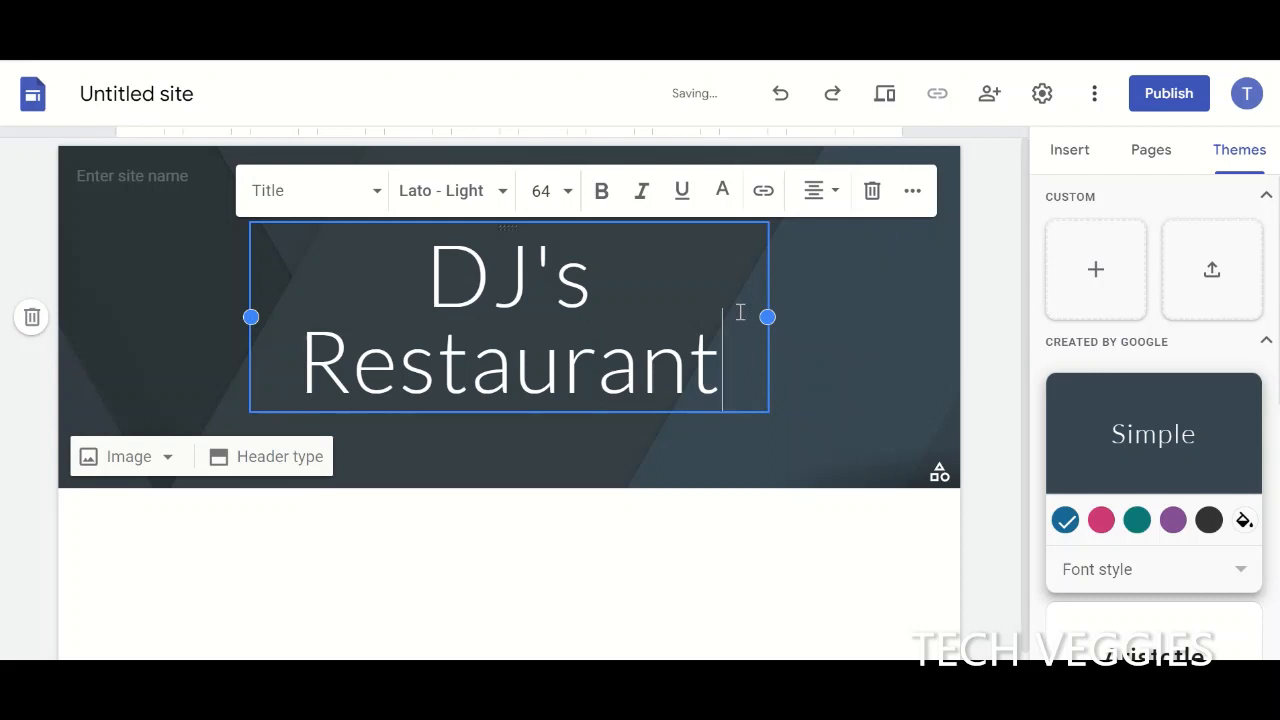
left_click_drag(767, 317, 902, 318)
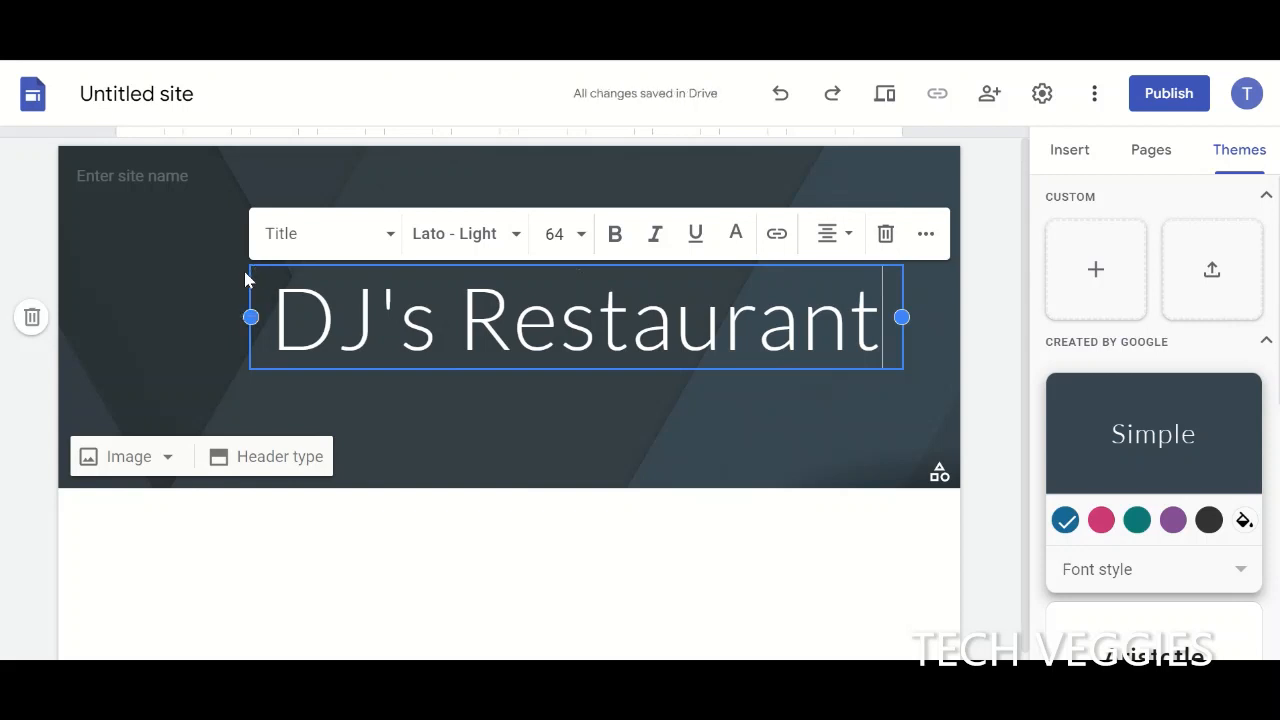
Copy the "DJ's Restaurant" title into the header's site name and apply the same name to the site document
left_click(333, 307)
key("ctrl+a")
key("ctrl+c")
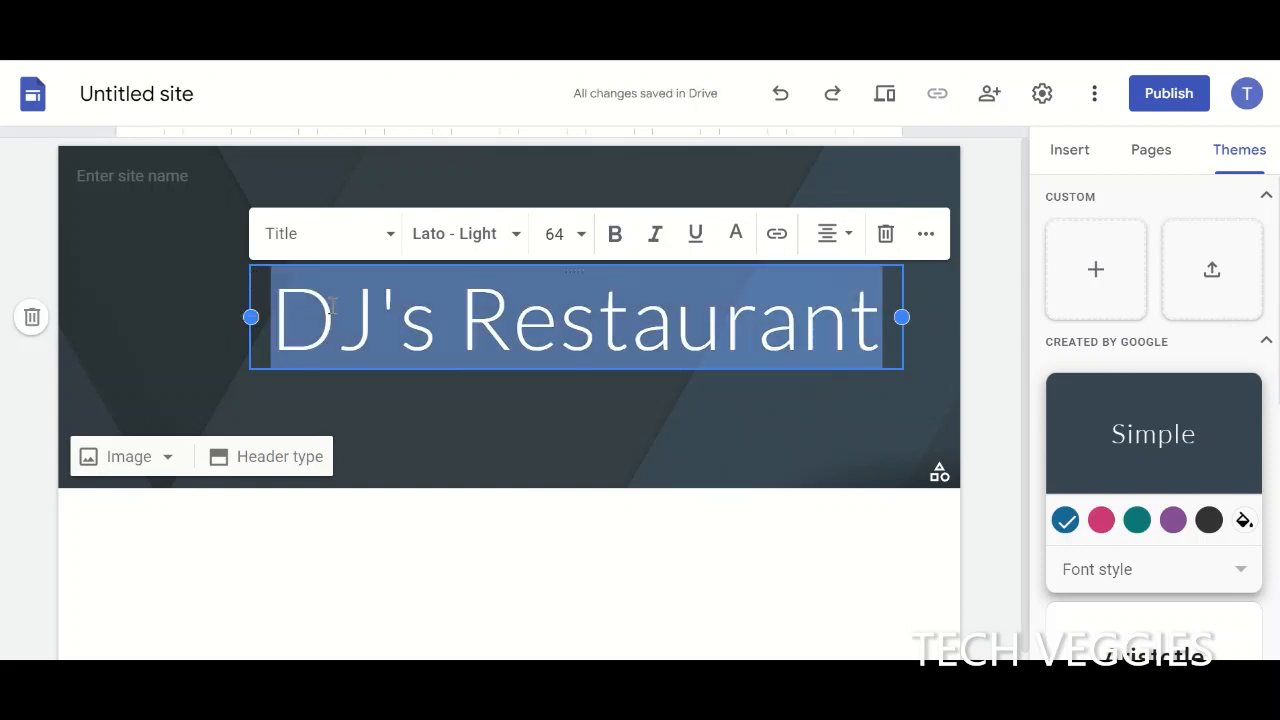
left_click(140, 179)
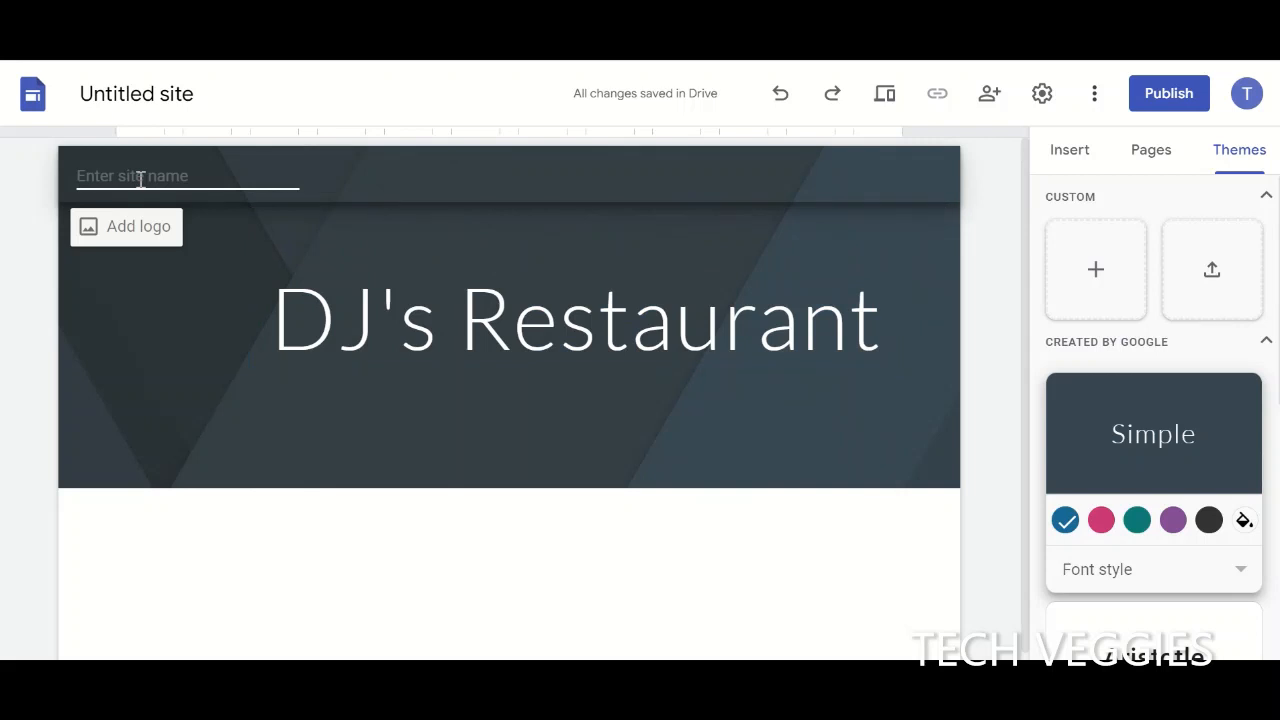
key("ctrl+v")
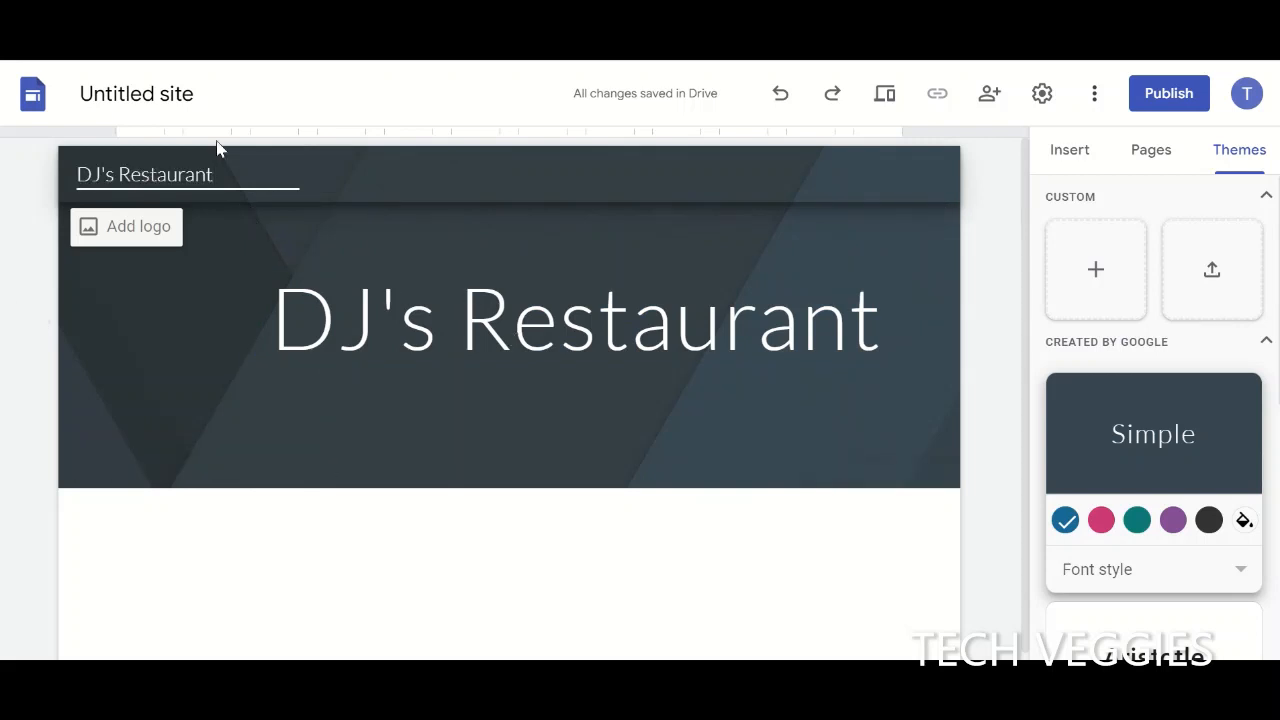
left_click(149, 90)
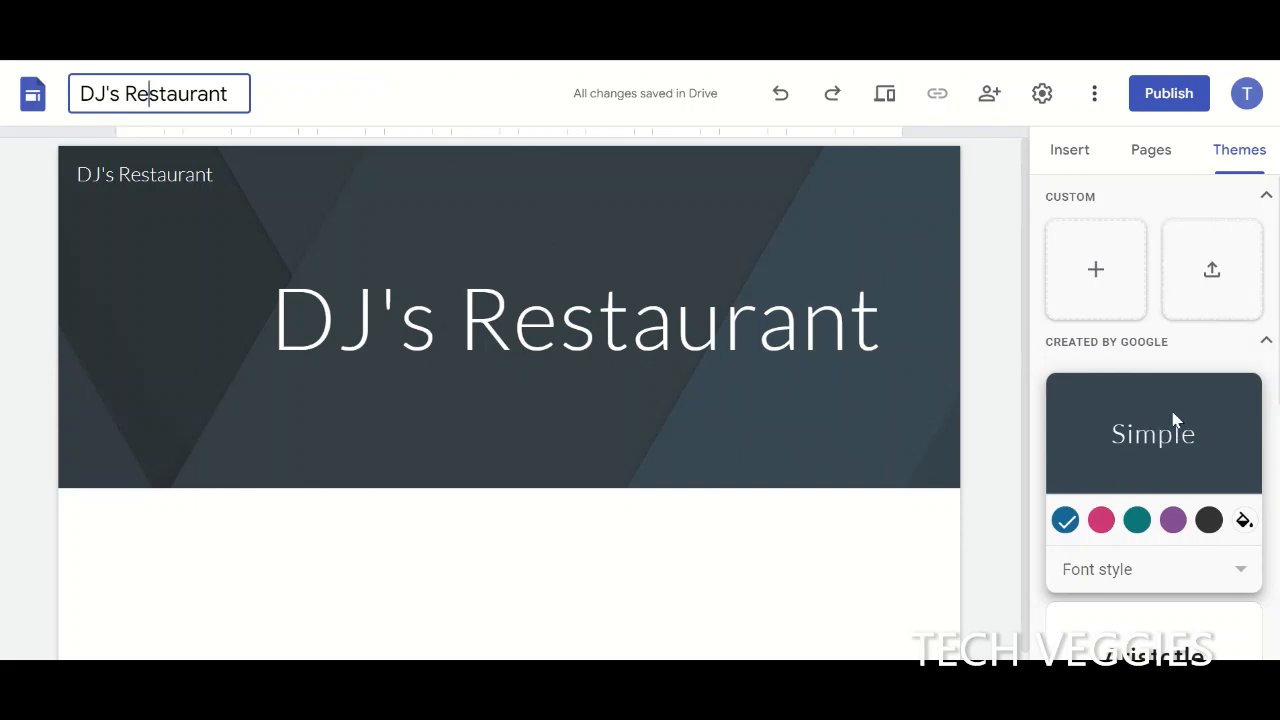
Insert the content block with four captioned images in a row below the page header
left_click(1154, 152)
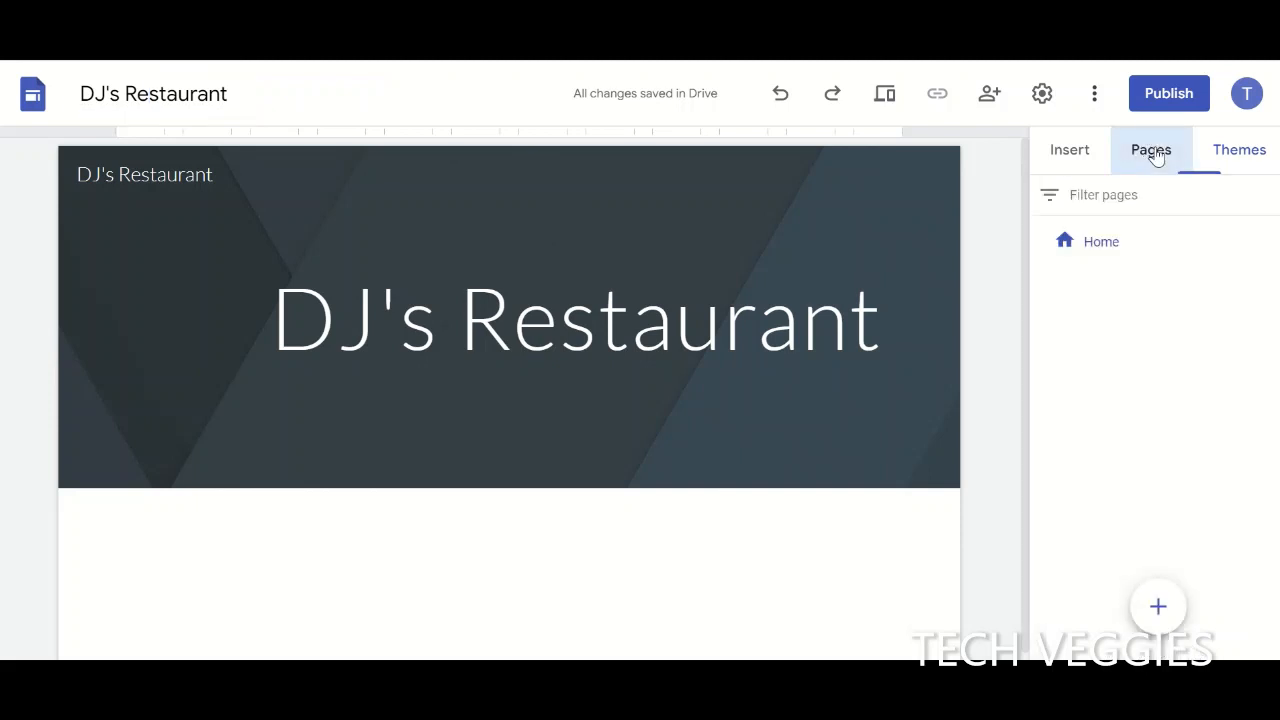
left_click(1068, 152)
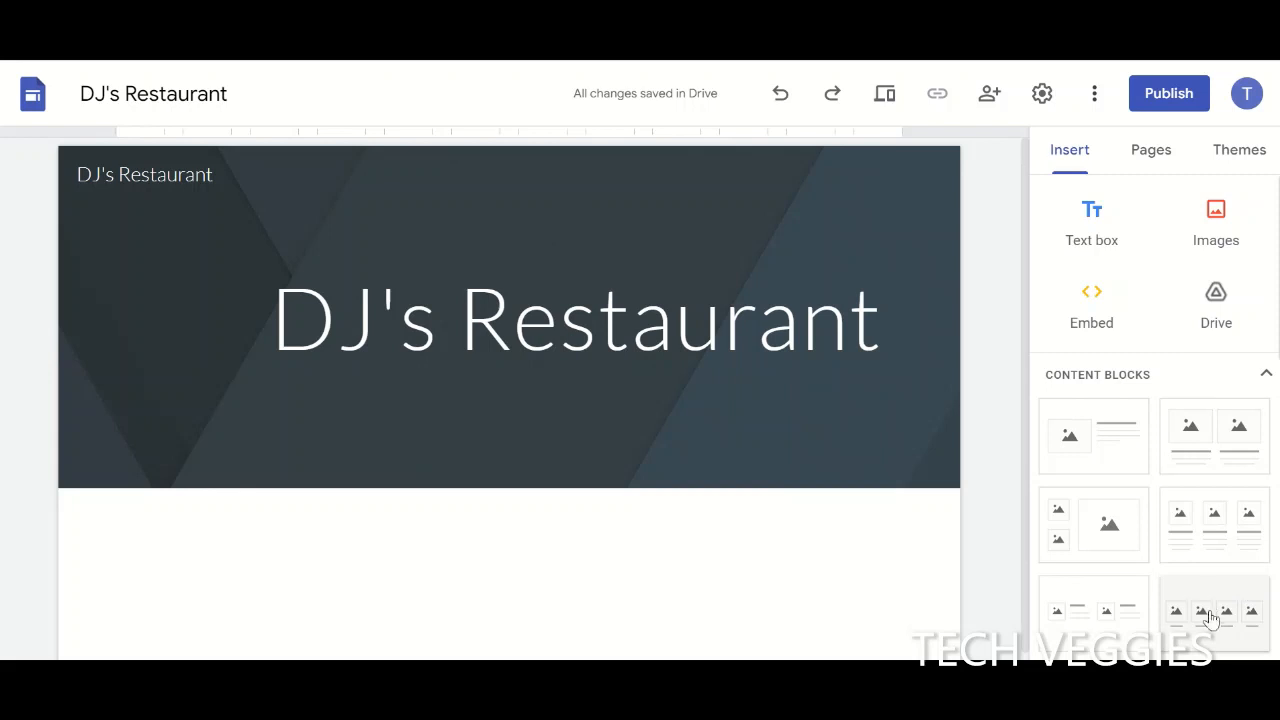
left_click_drag(1224, 615, 657, 543)
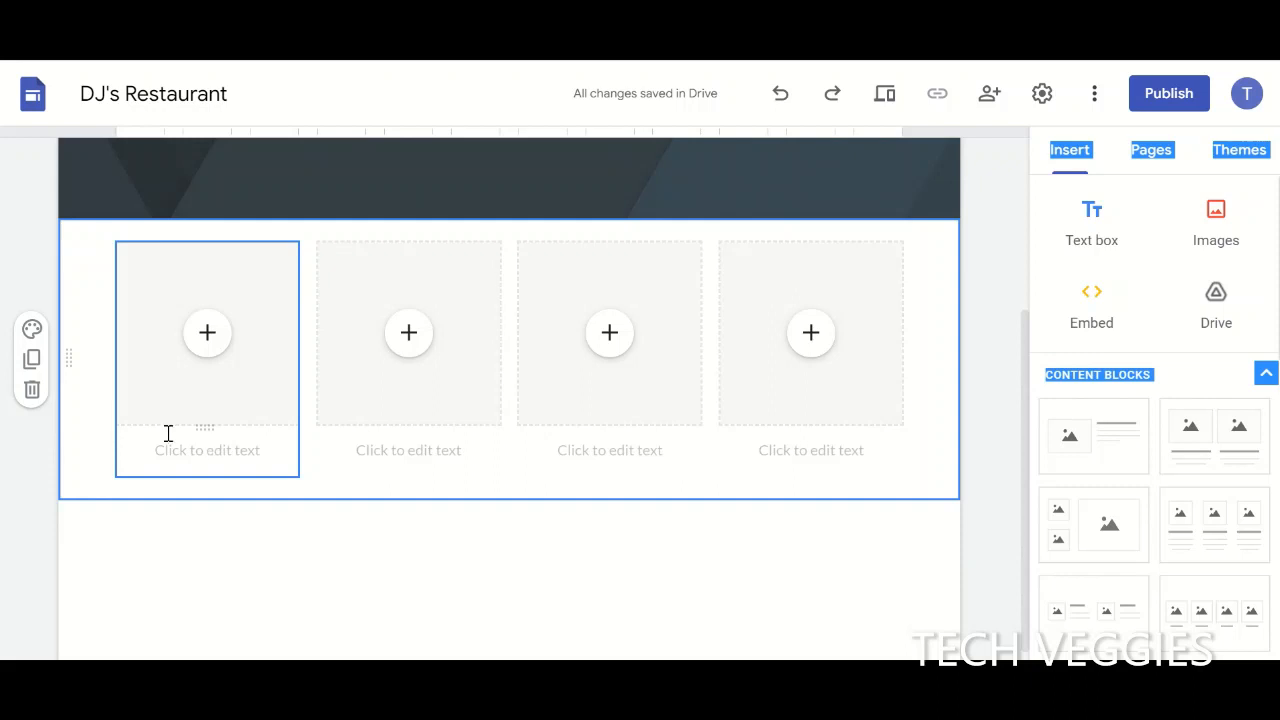
Caption the four image placeholders, in order, "Dishes", "Soups", "Desserts" and "Beverages"
left_click(226, 455)
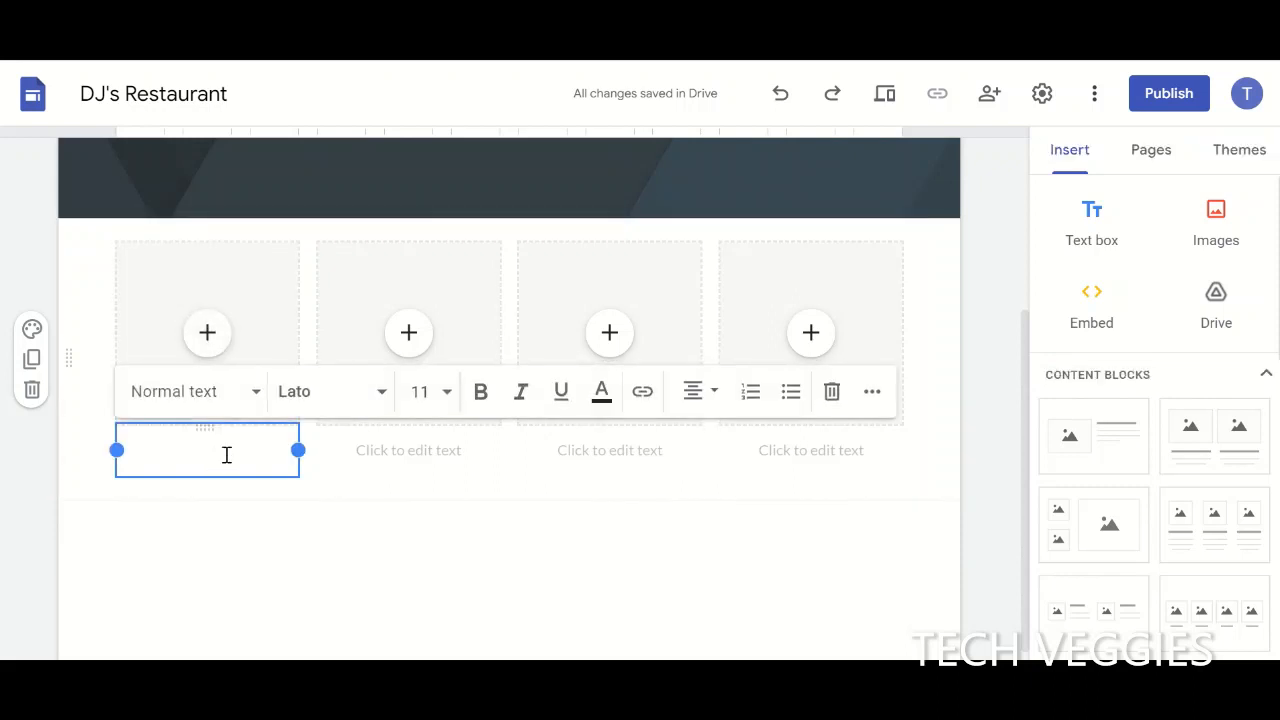
type("Dishes")
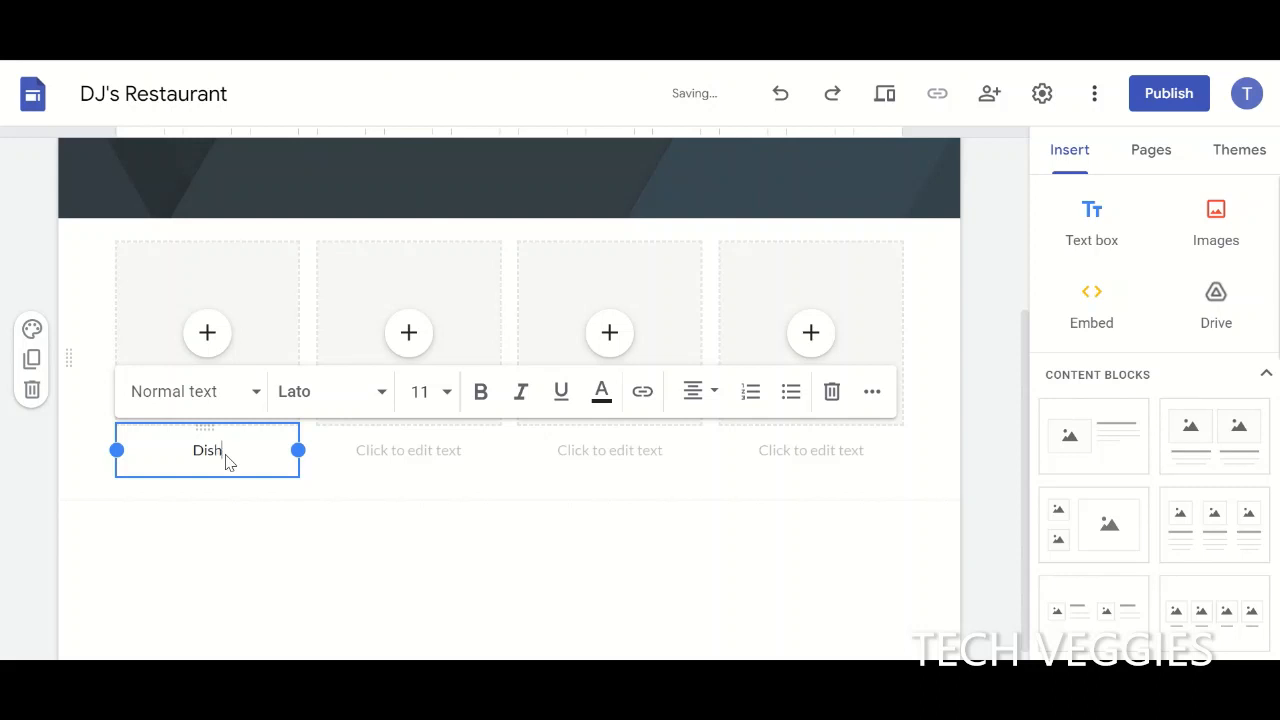
left_click(398, 451)
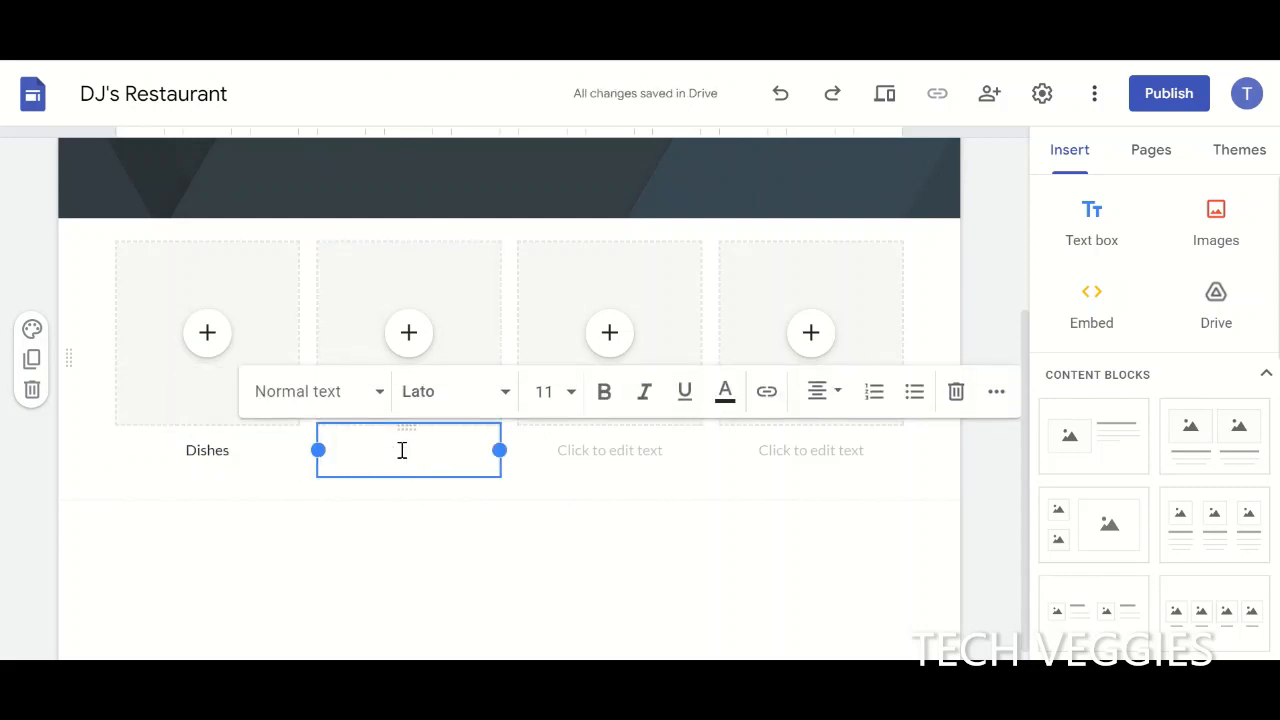
type("Soups")
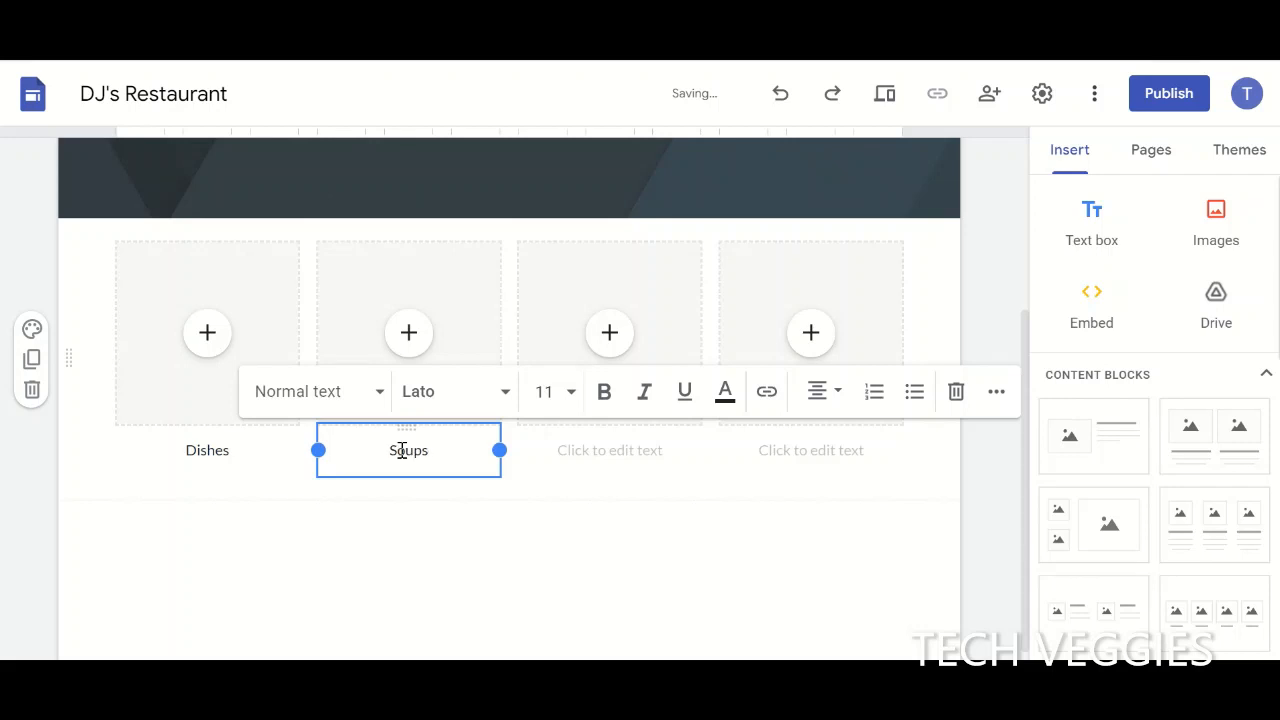
left_click(567, 448)
type("S")
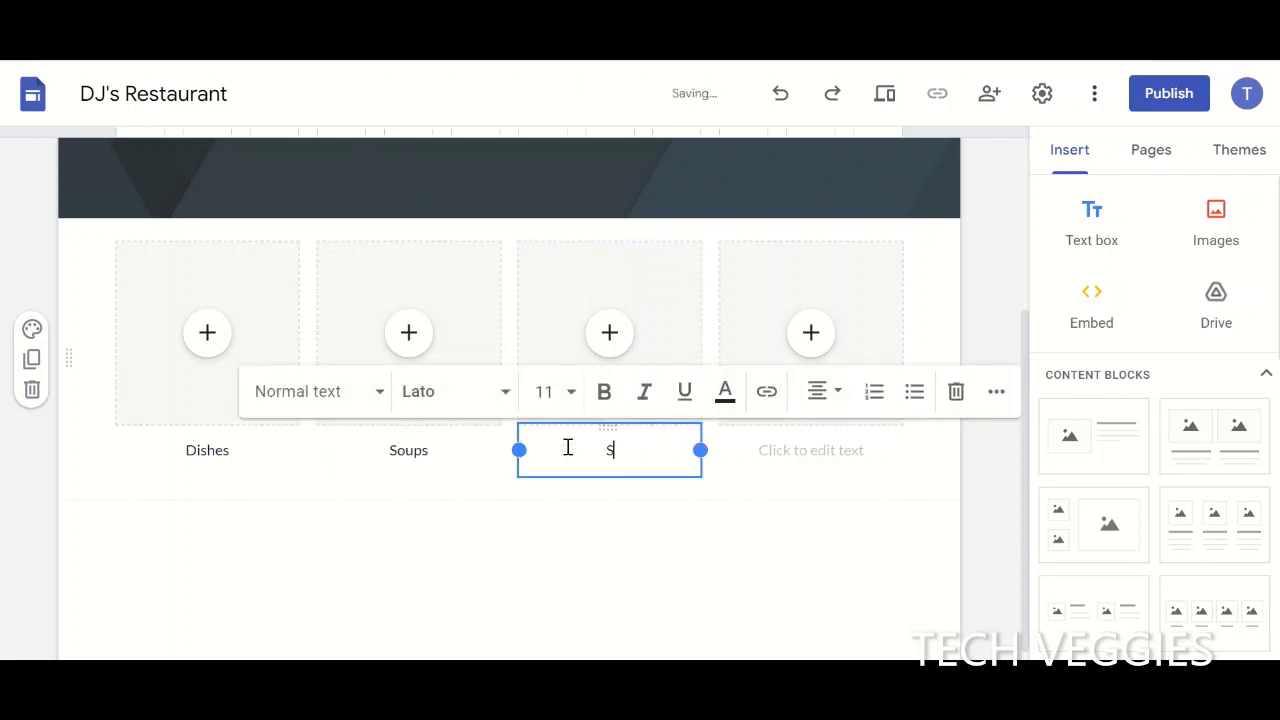
type("Desserts")
left_click(778, 452)
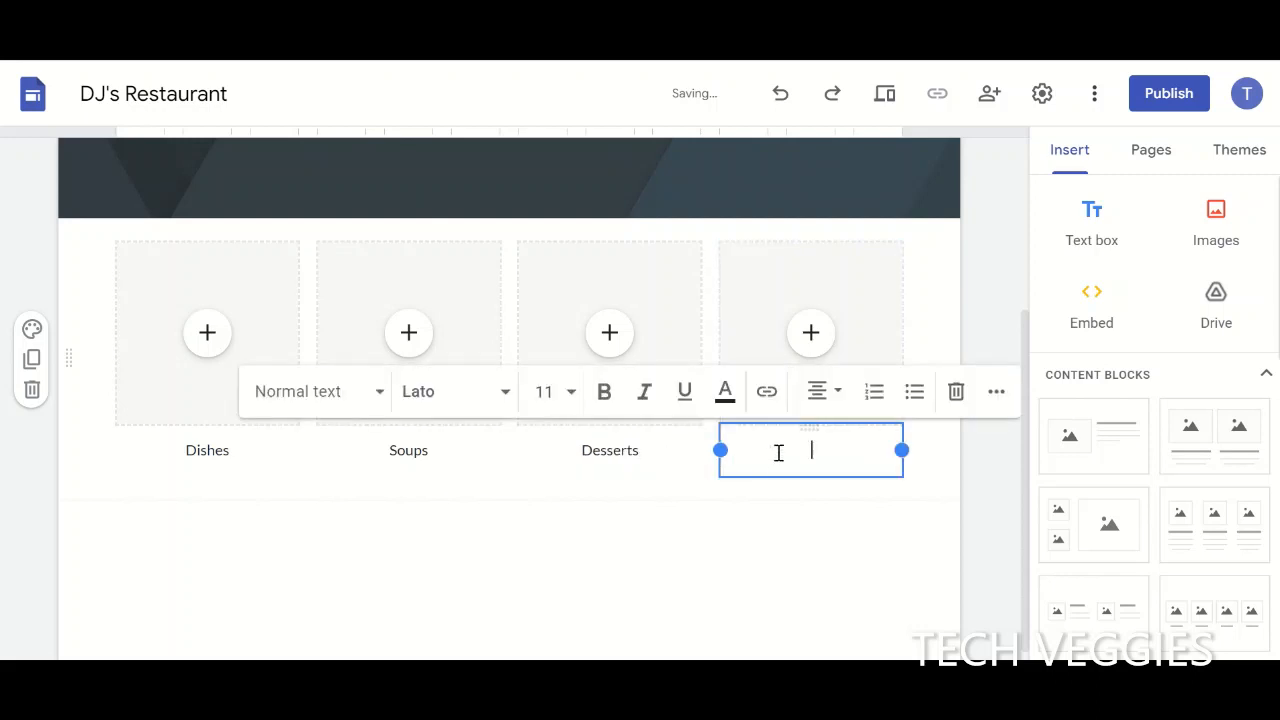
type("Beverages")
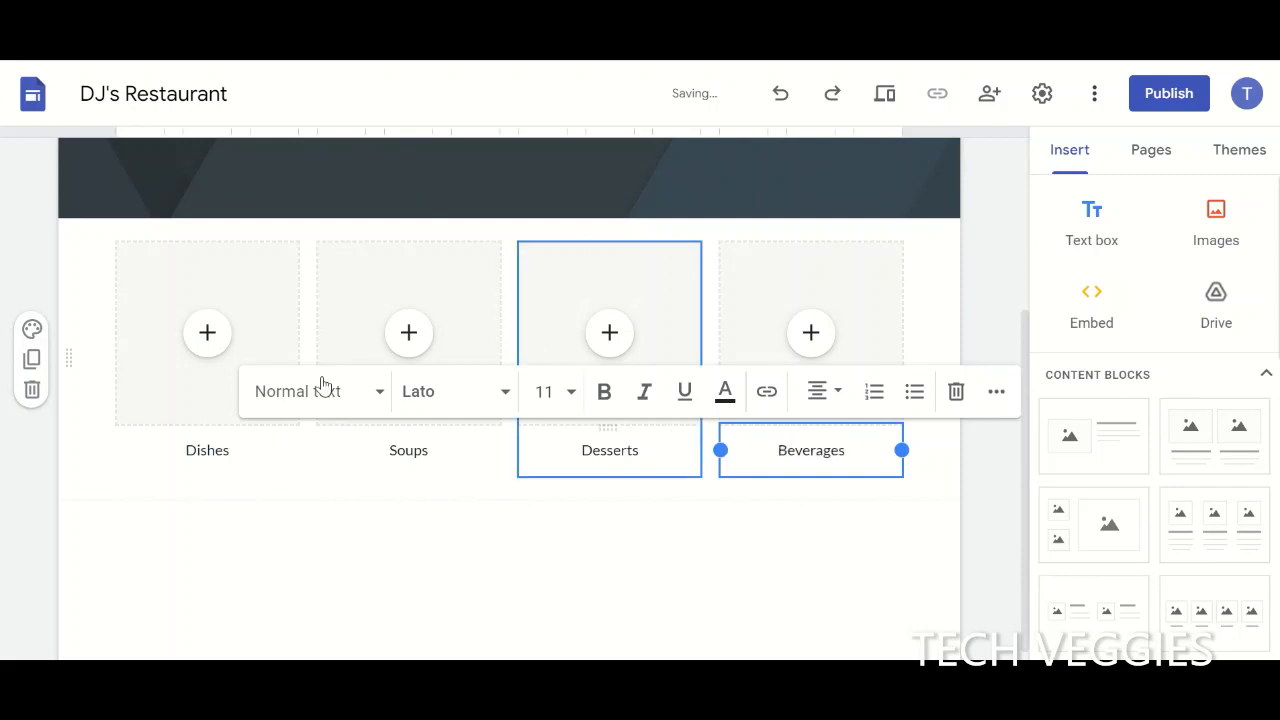
Search Google Images for "dishes" and insert the photo of grilled vegetables on a white plate into the Dishes placeholder
left_click(205, 333)
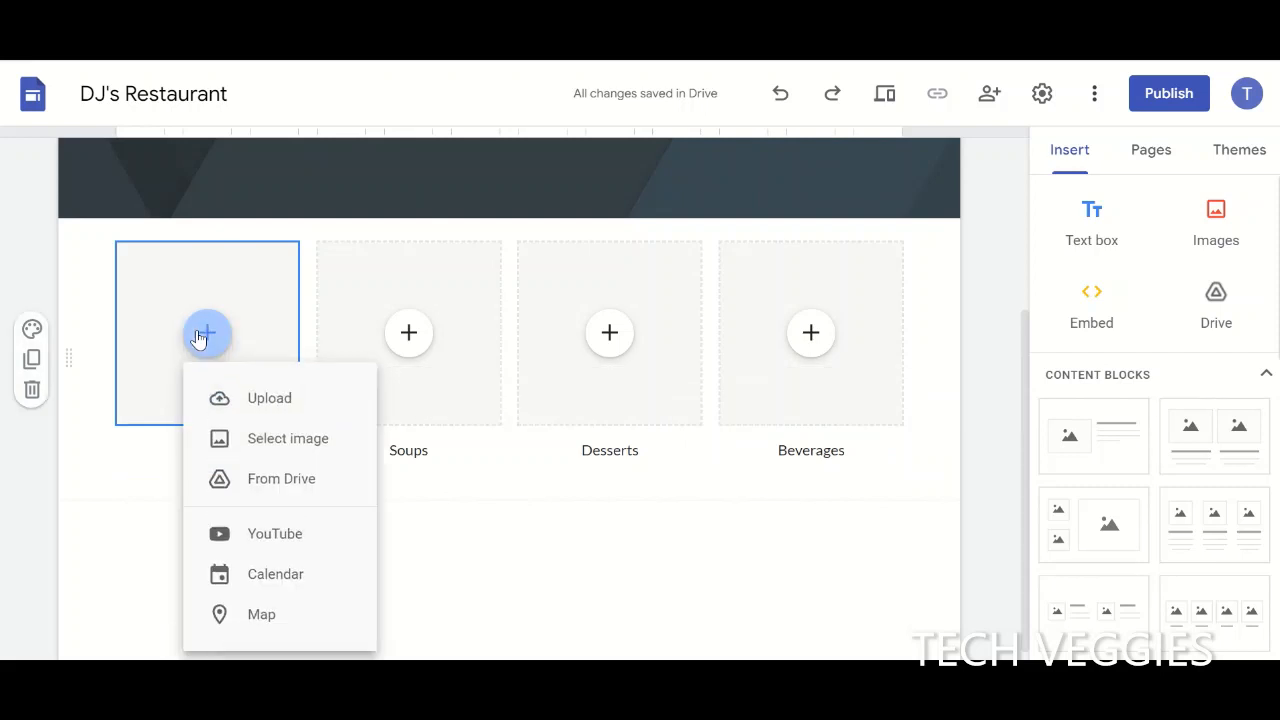
left_click(286, 450)
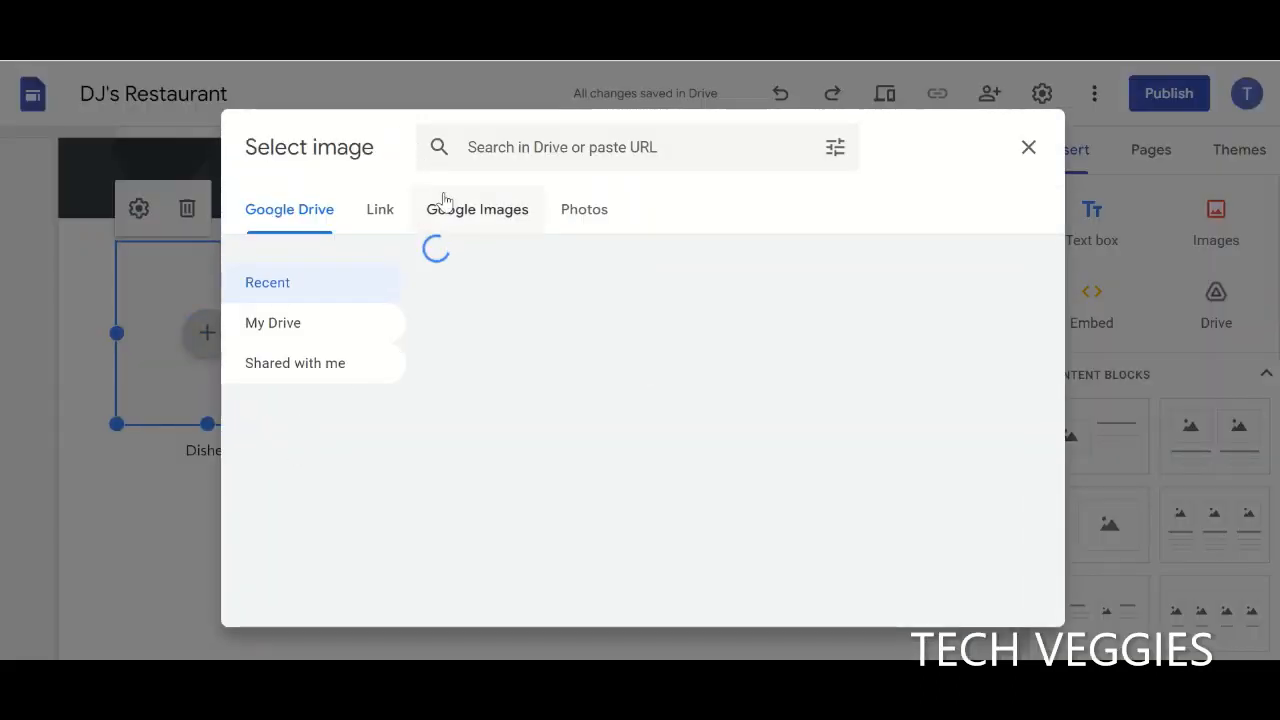
left_click(477, 210)
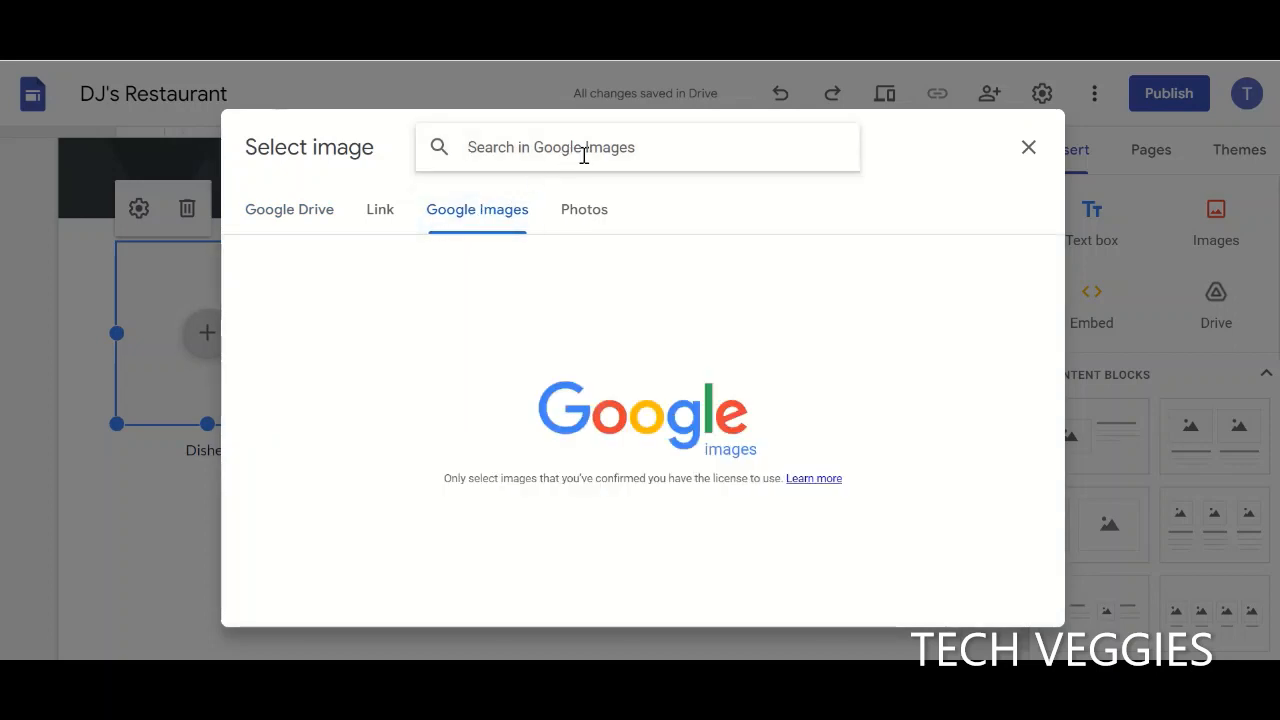
type("dishes")
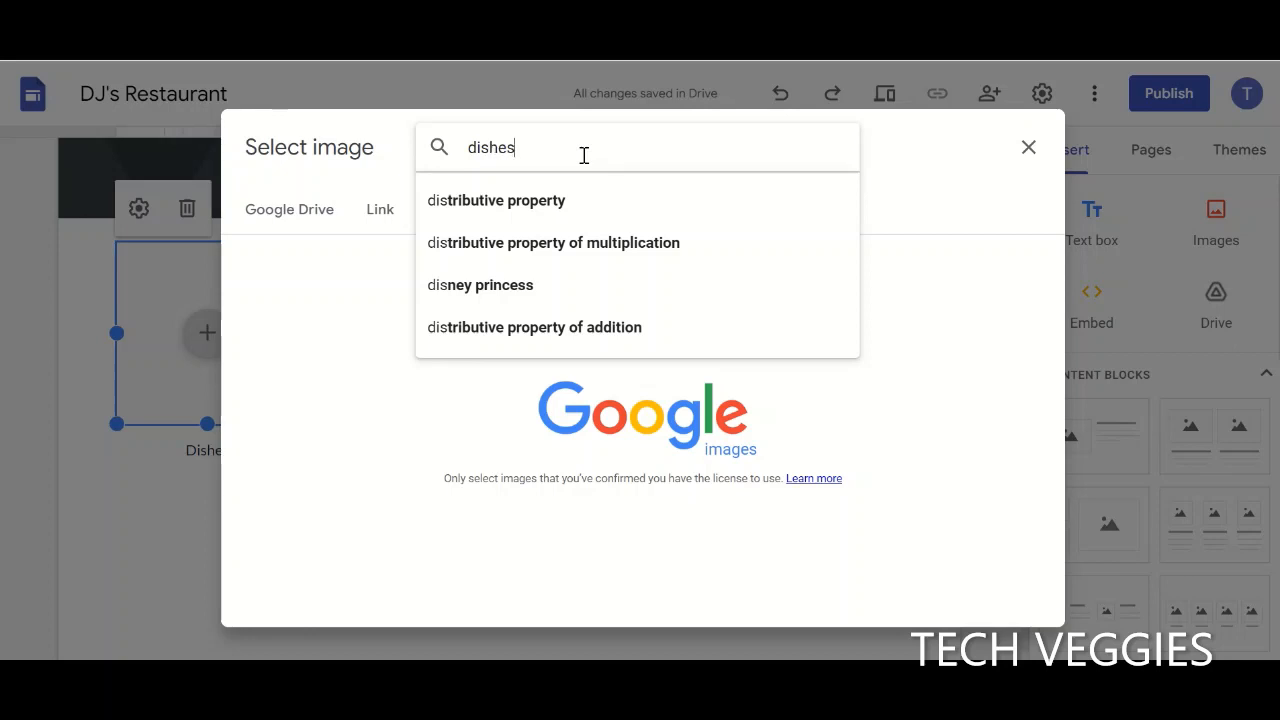
key("Return")
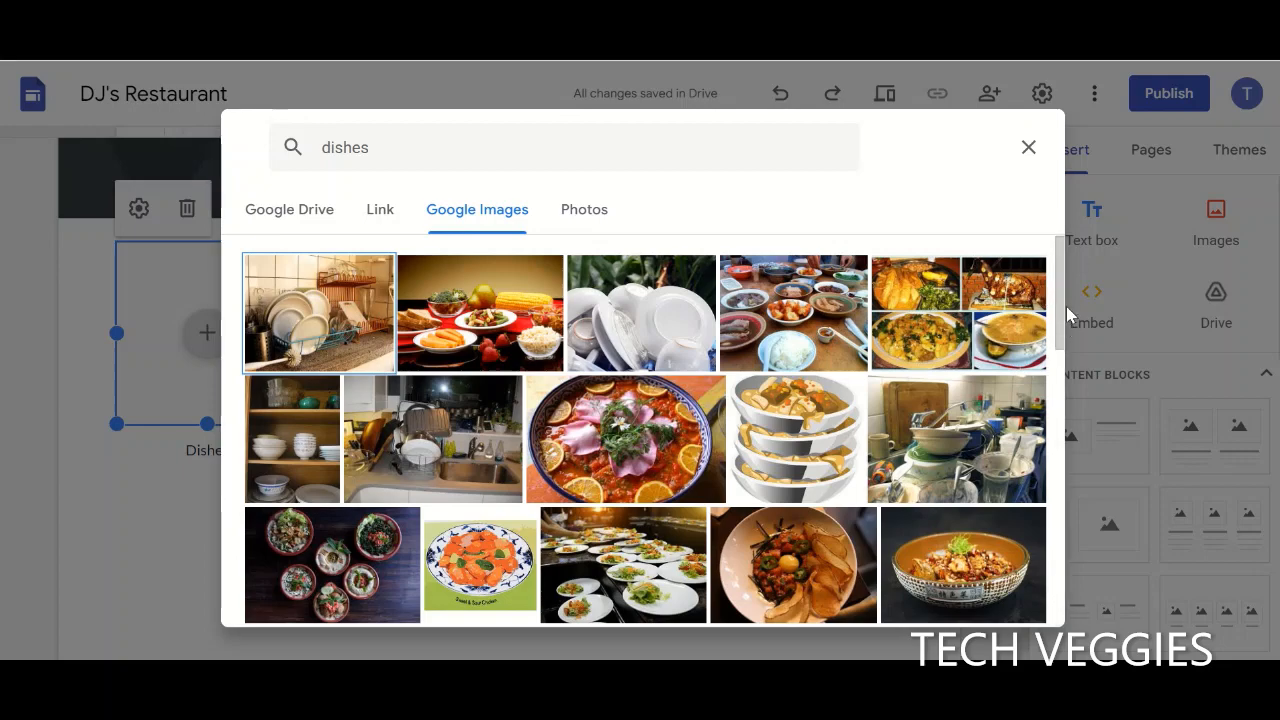
scroll(1062, 312, "down", 1)
left_click_drag(1060, 322, 1058, 445)
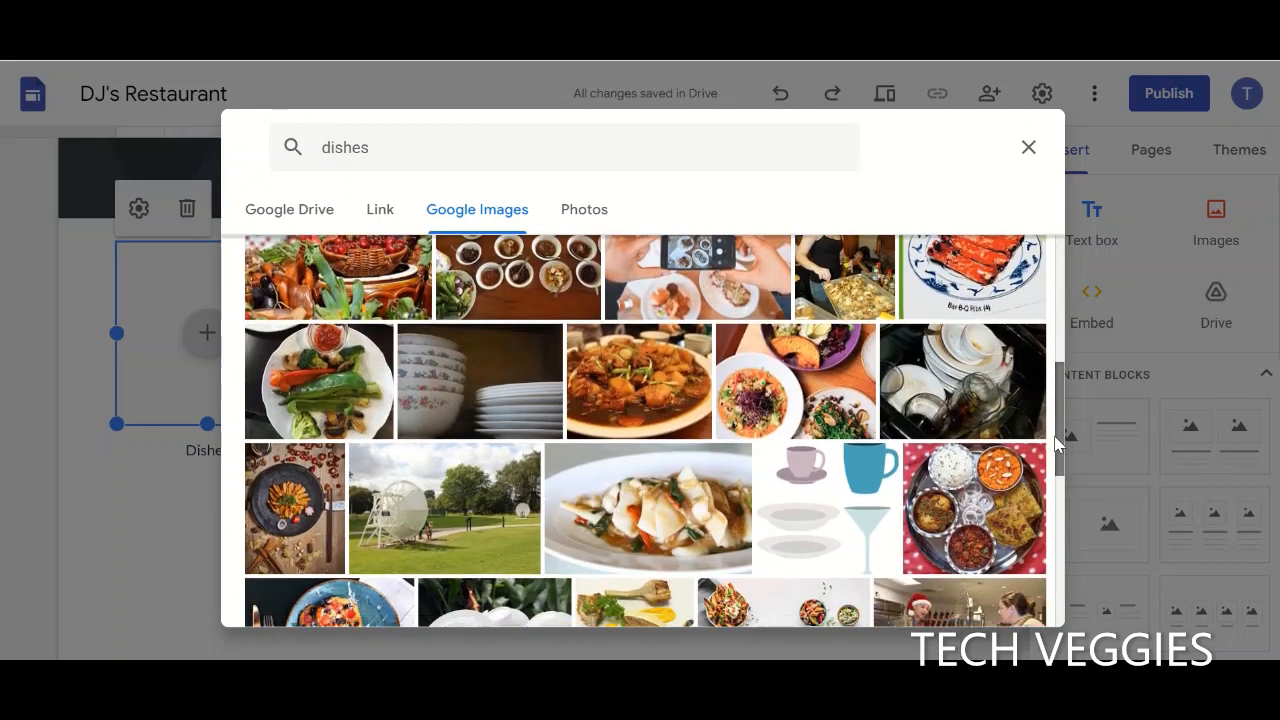
left_click(348, 383)
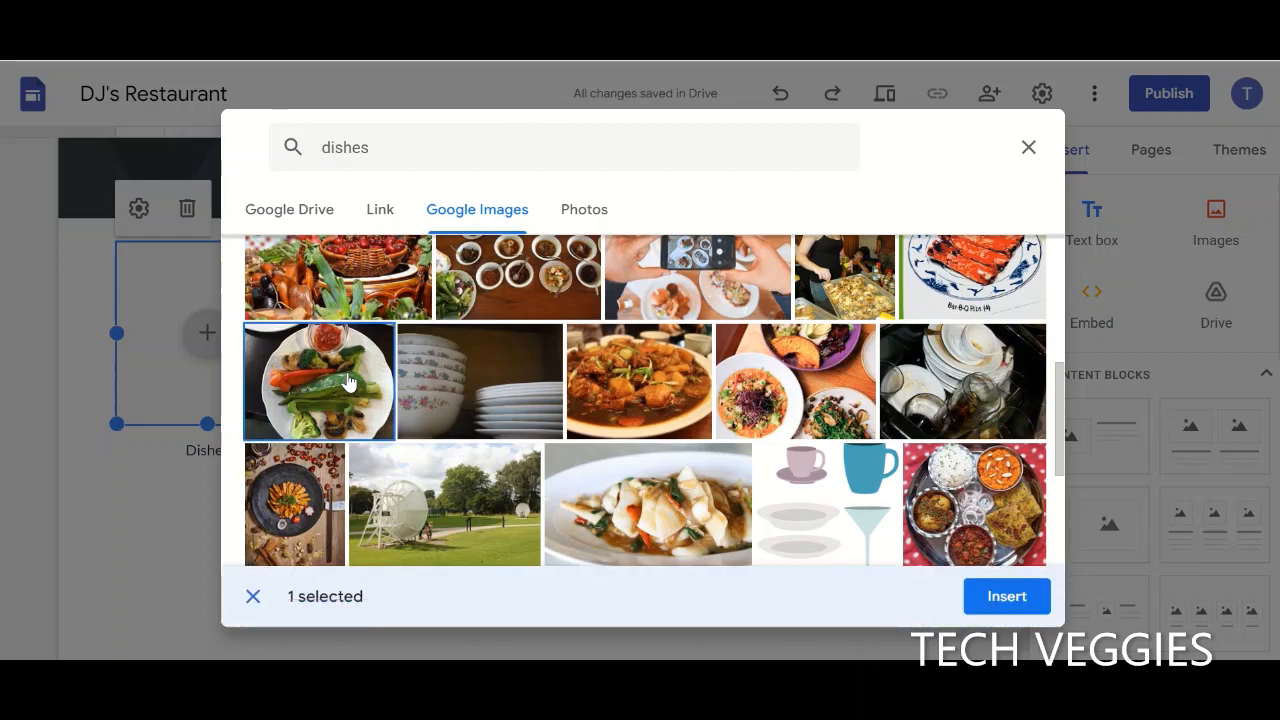
left_click(988, 602)
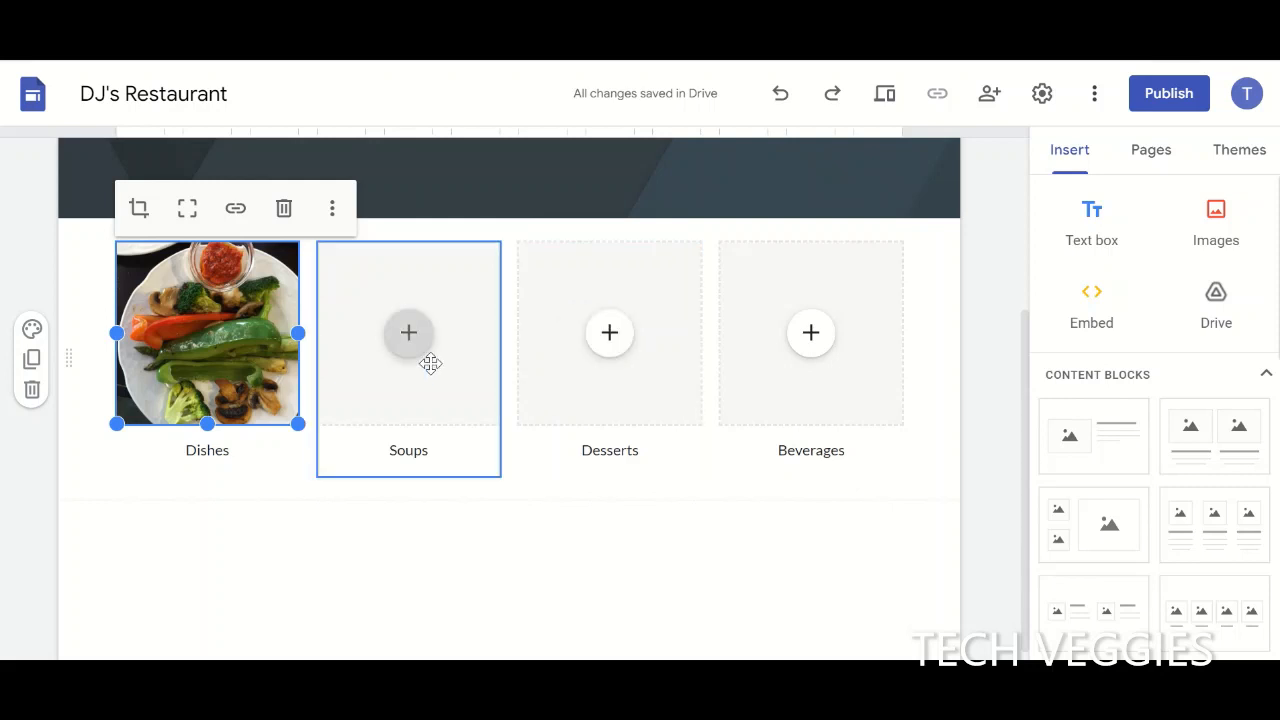
Search Google Images for "soup" and insert the photo of vegetable soup in a white bowl on burlap into the Soups placeholder
left_click(407, 338)
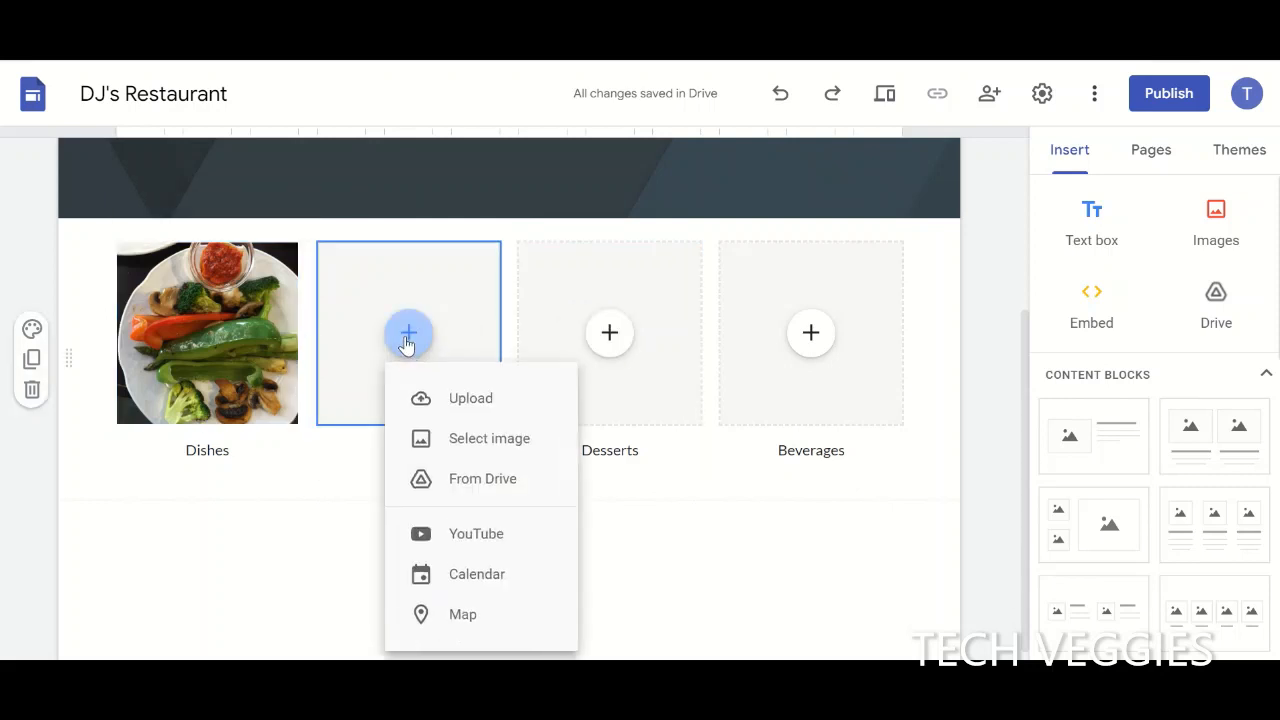
left_click(472, 446)
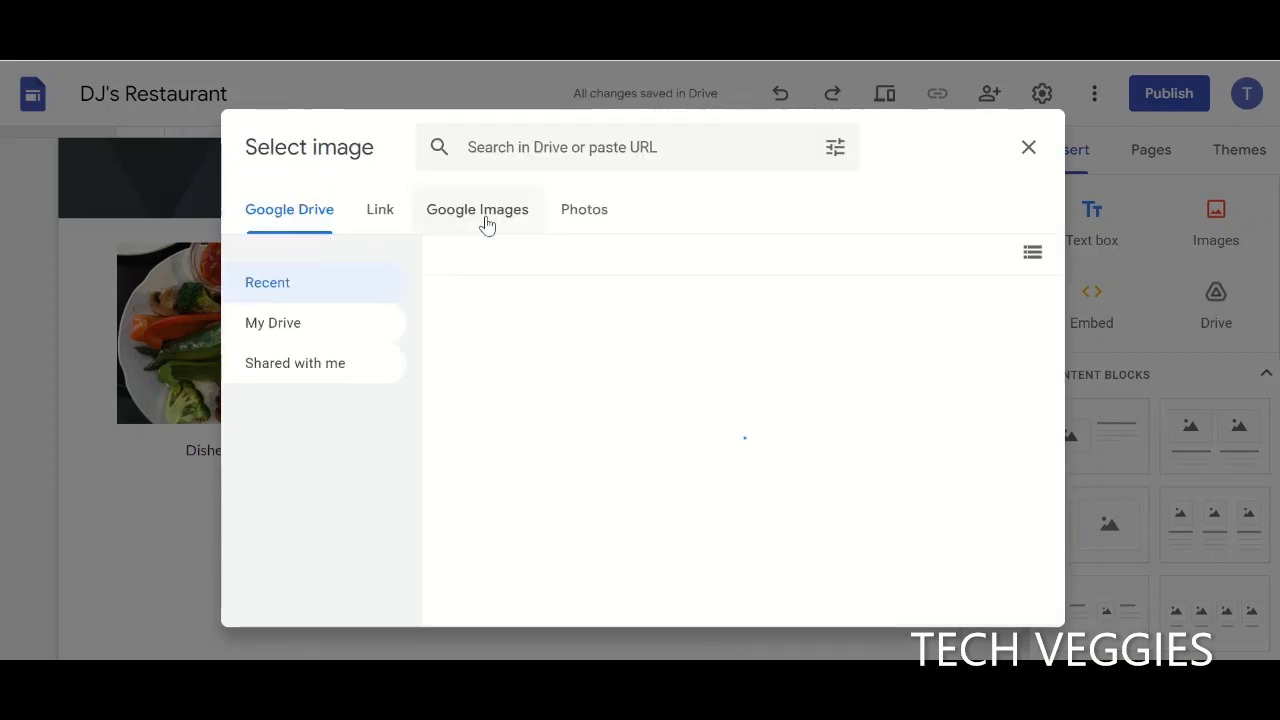
left_click(467, 216)
left_click(554, 147)
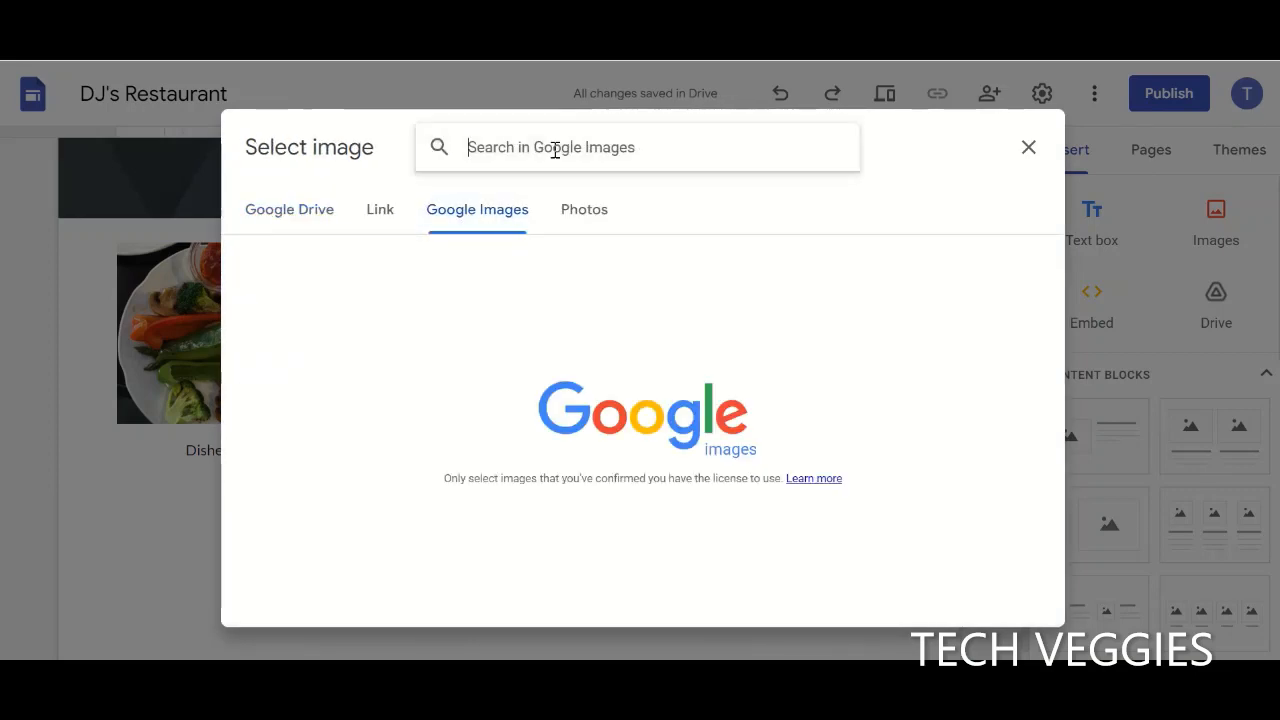
type("s")
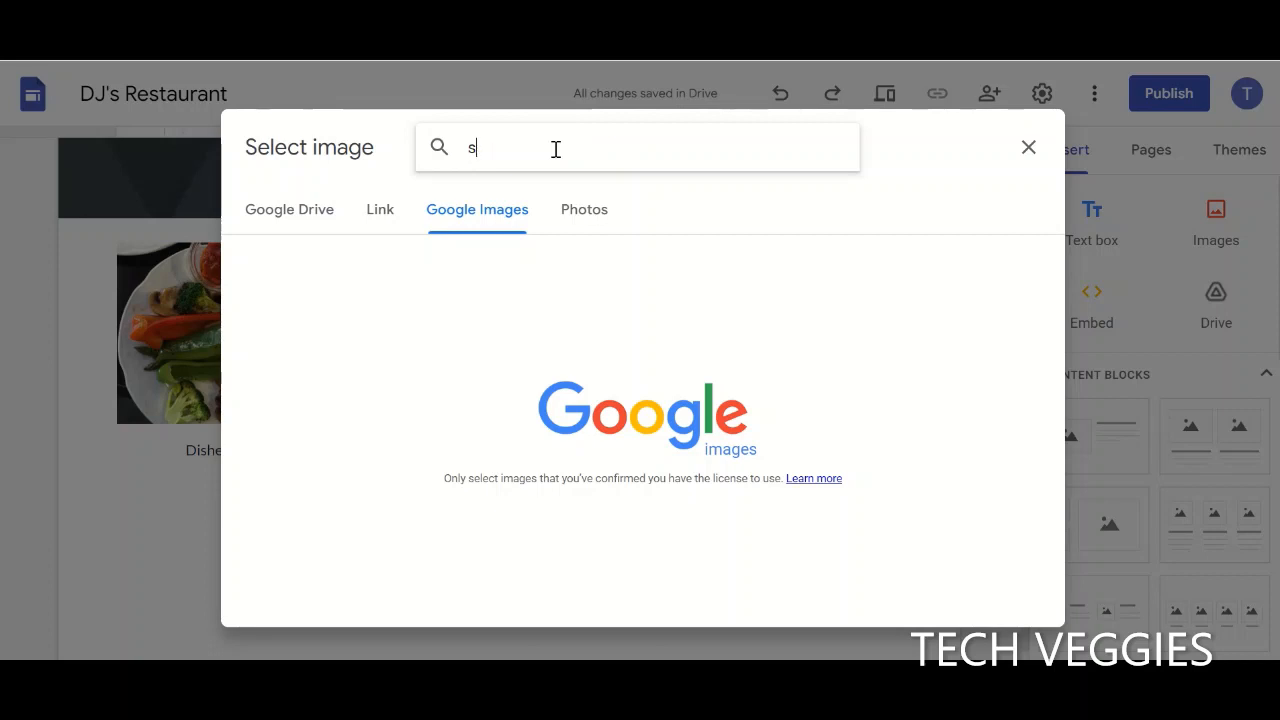
type("oup")
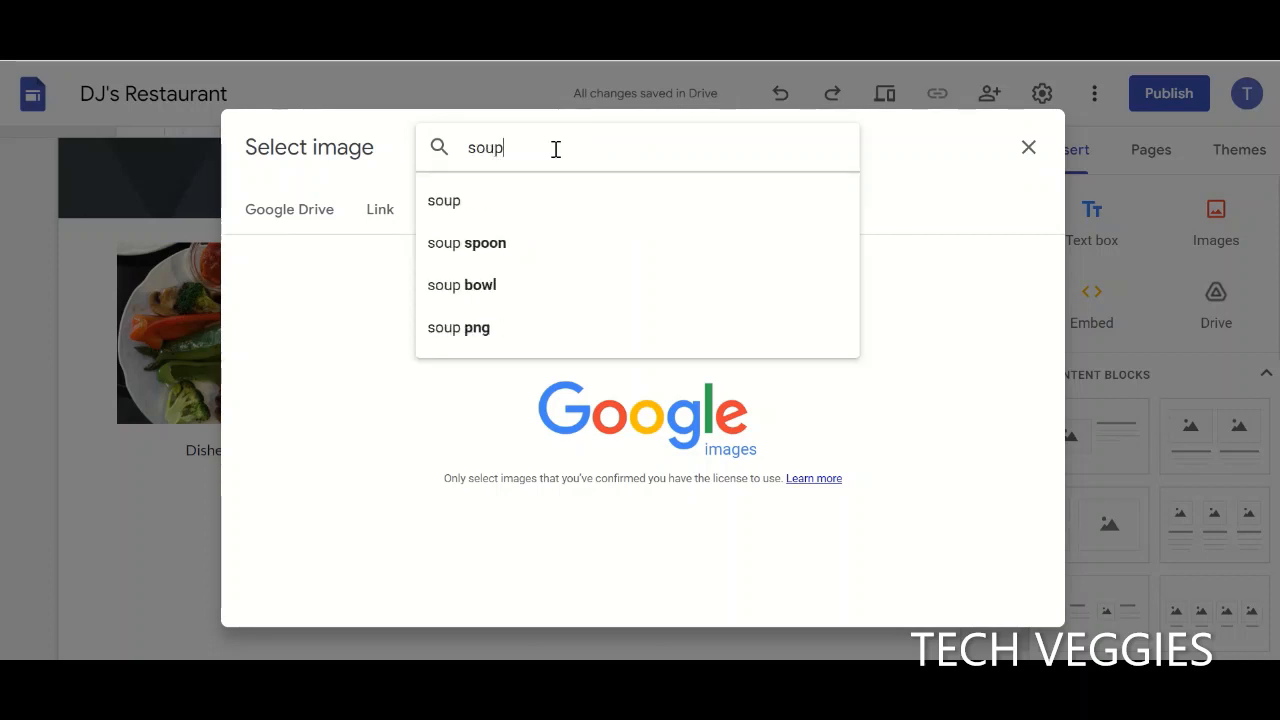
key("Return")
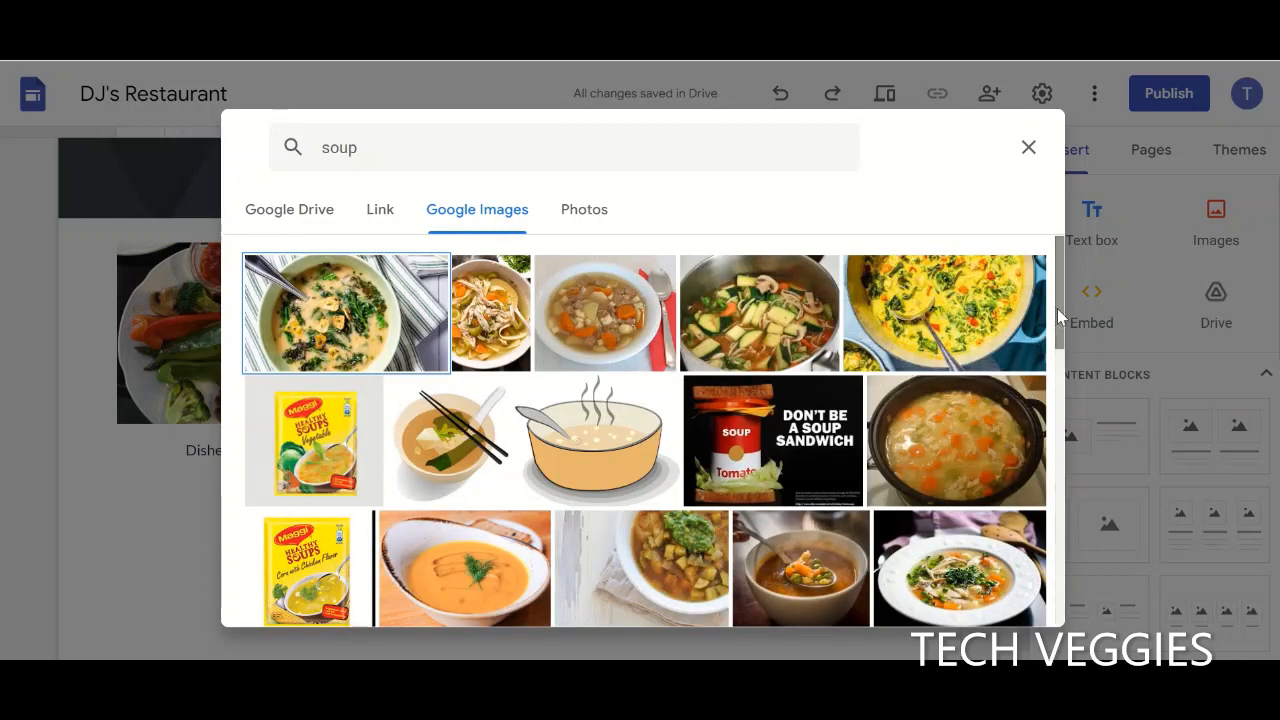
left_click_drag(1057, 308, 1084, 554)
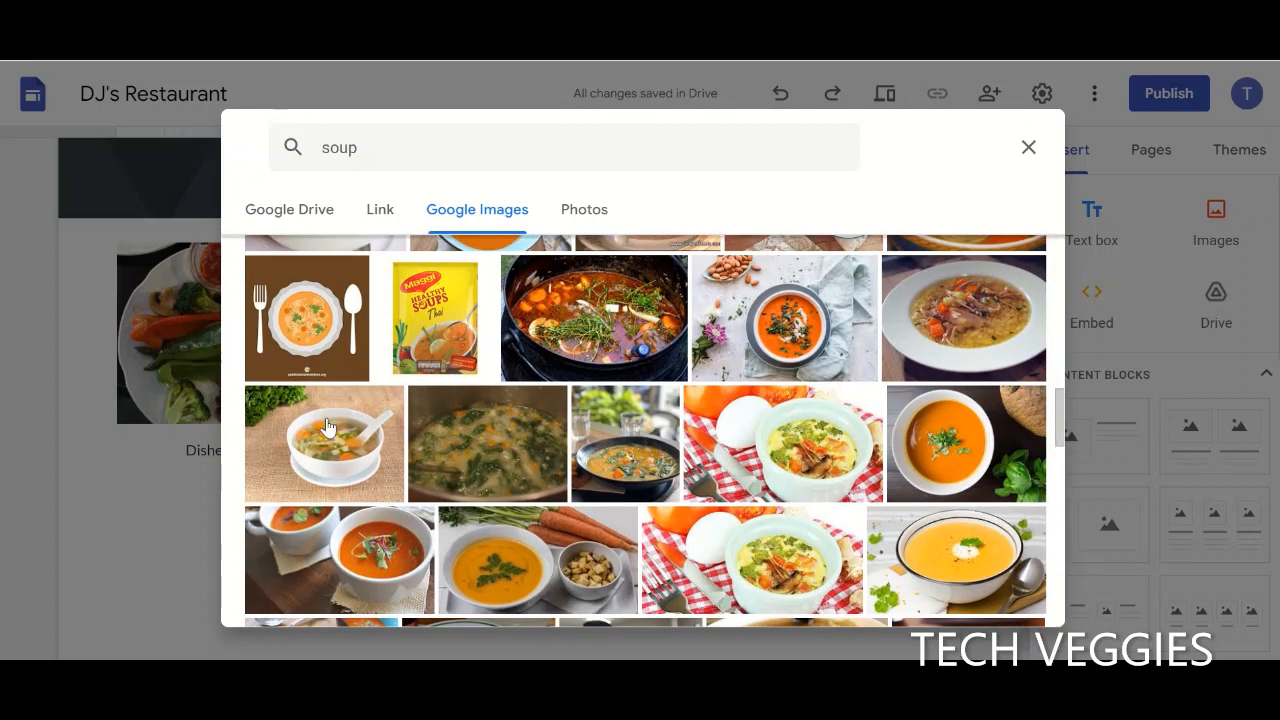
left_click(340, 452)
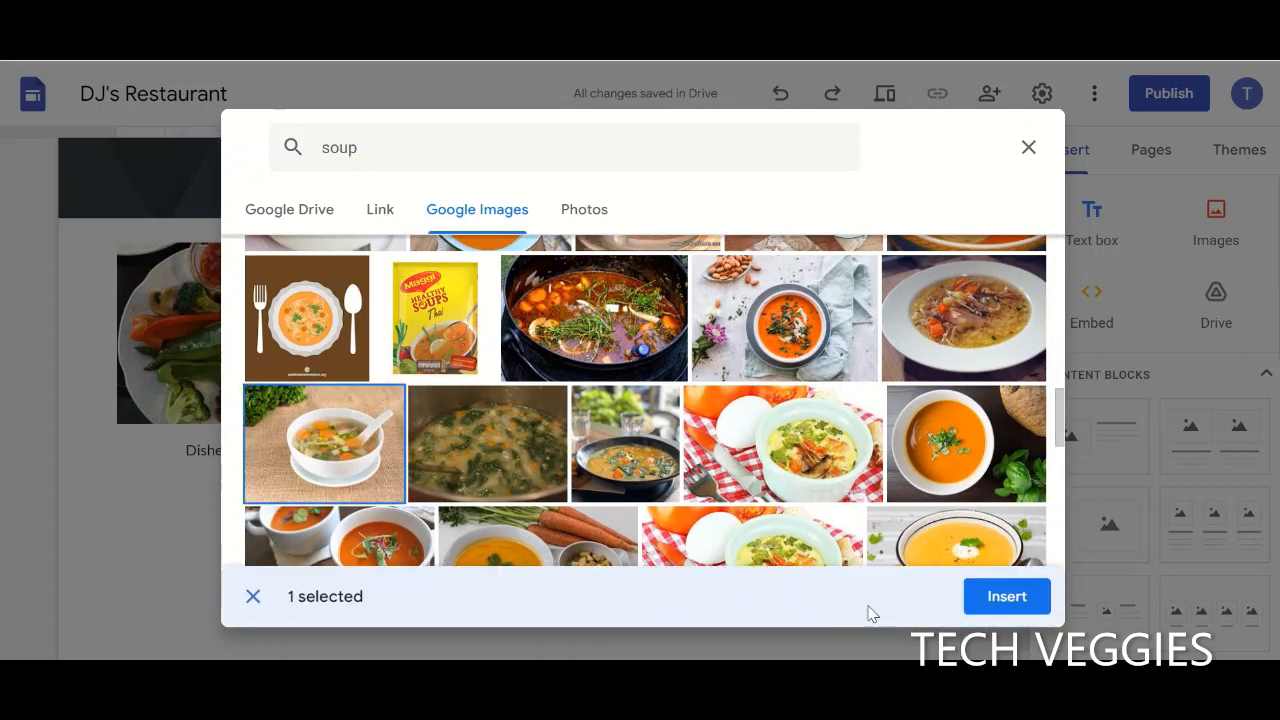
left_click(1001, 611)
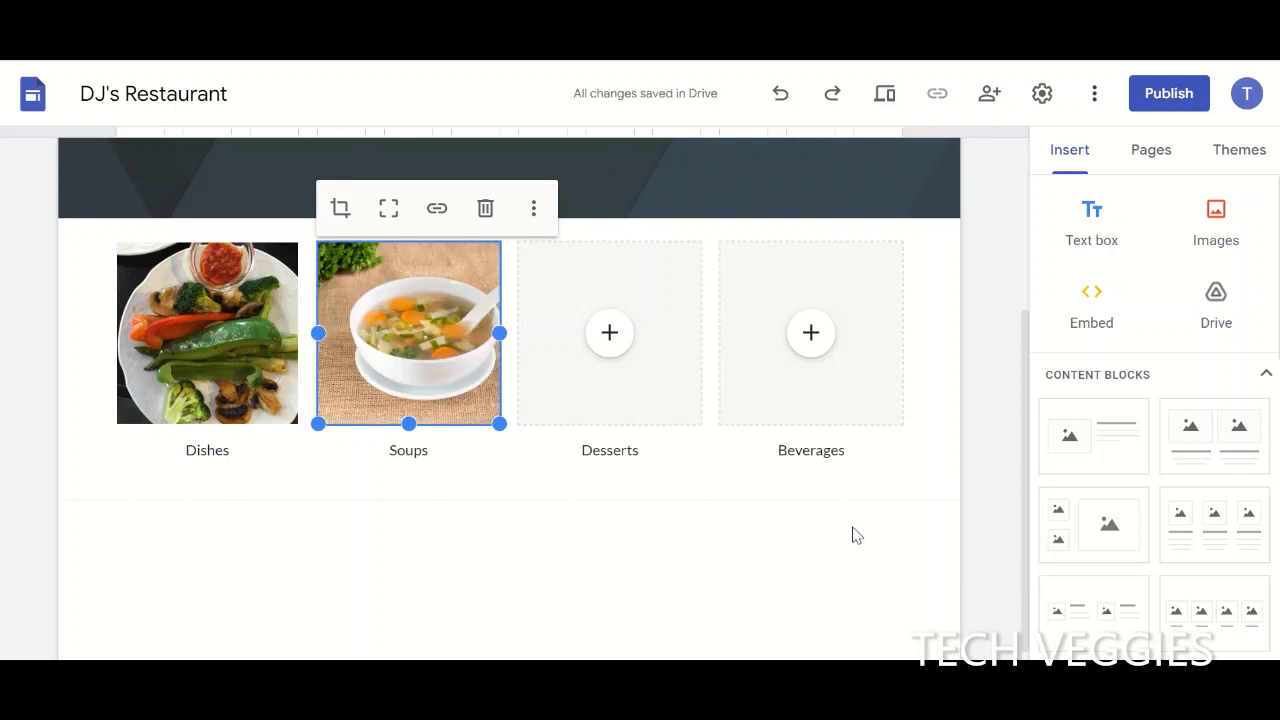
Search Google Images for "Dessert" and insert the photo of a cheesecake slice with berries into the Desserts placeholder
left_click(611, 345)
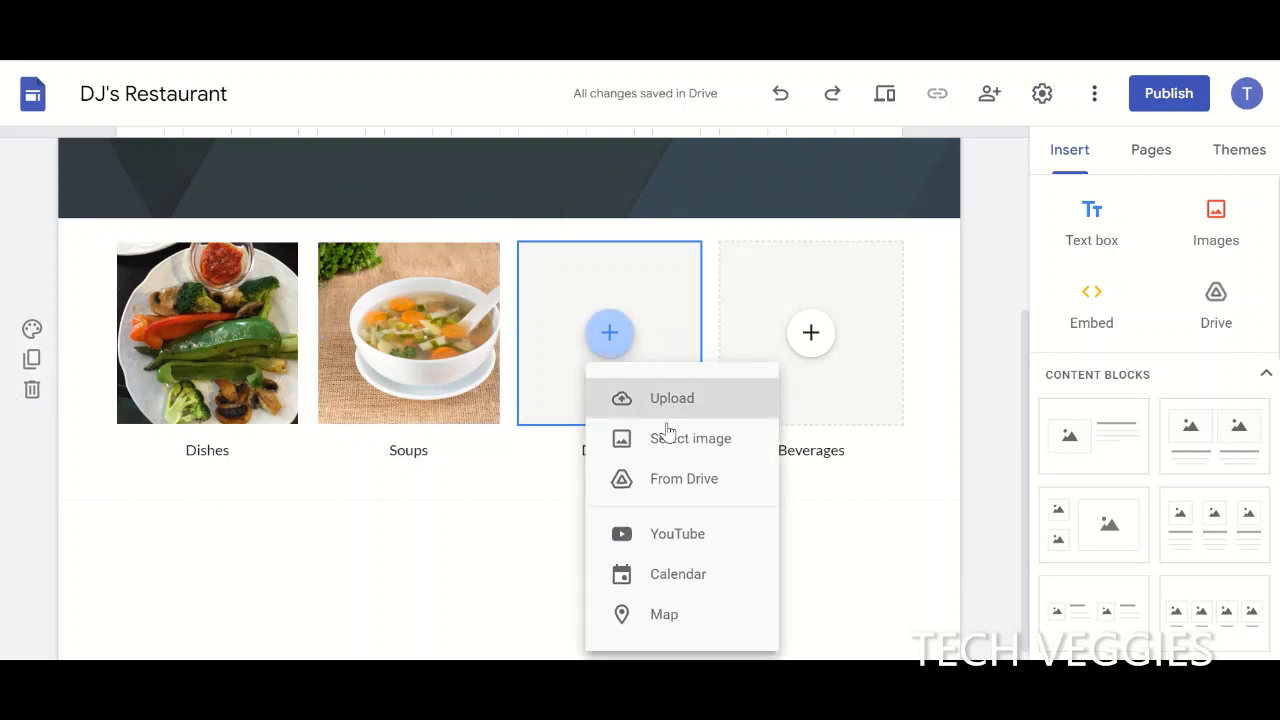
left_click(677, 449)
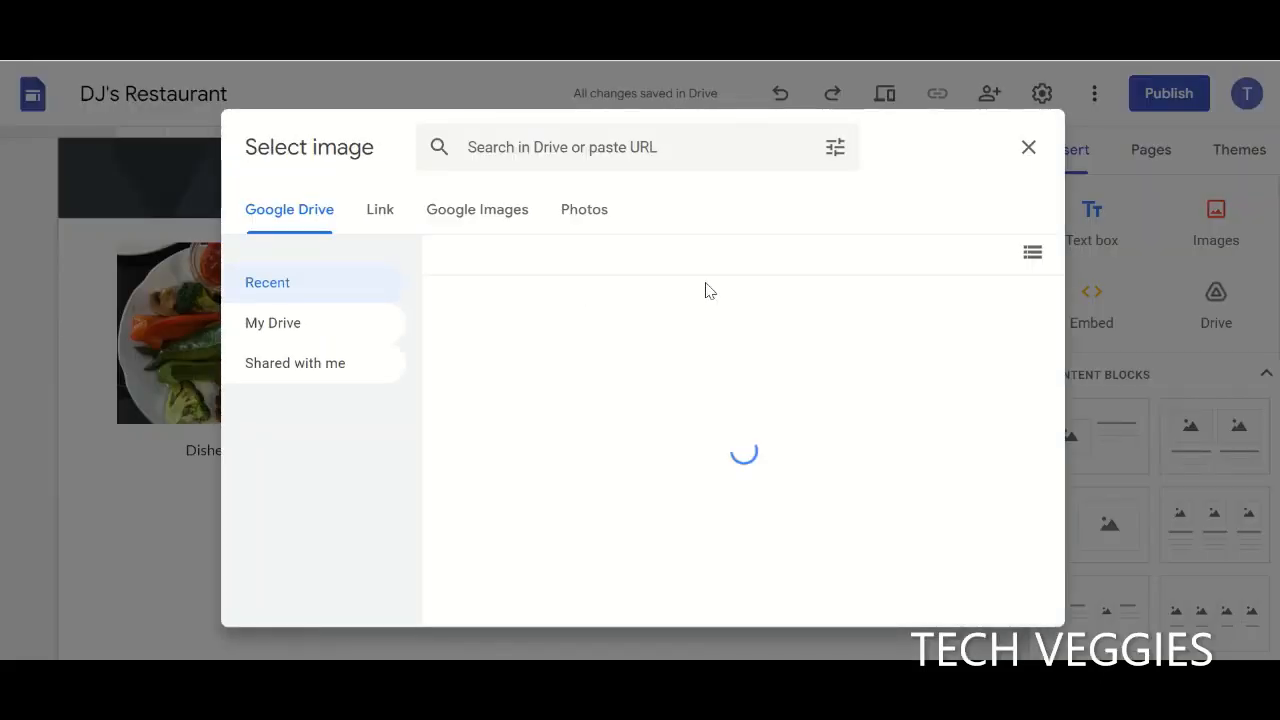
left_click(502, 212)
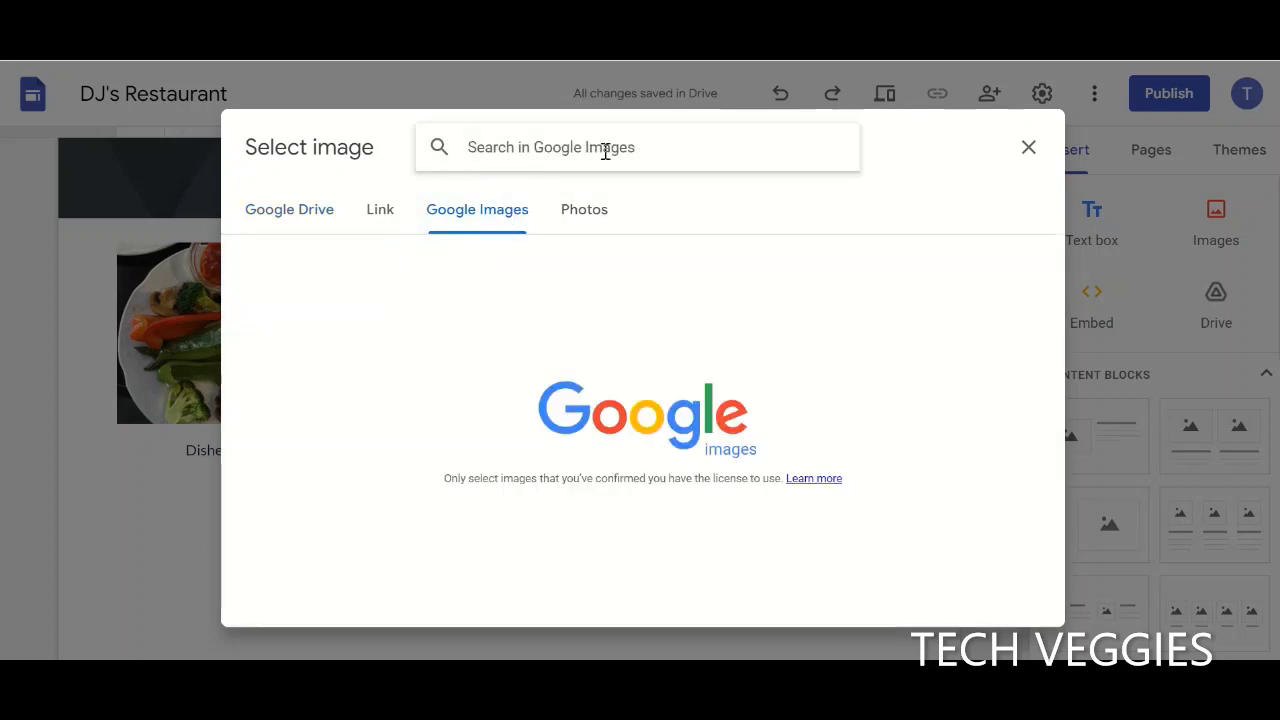
type("Dessert")
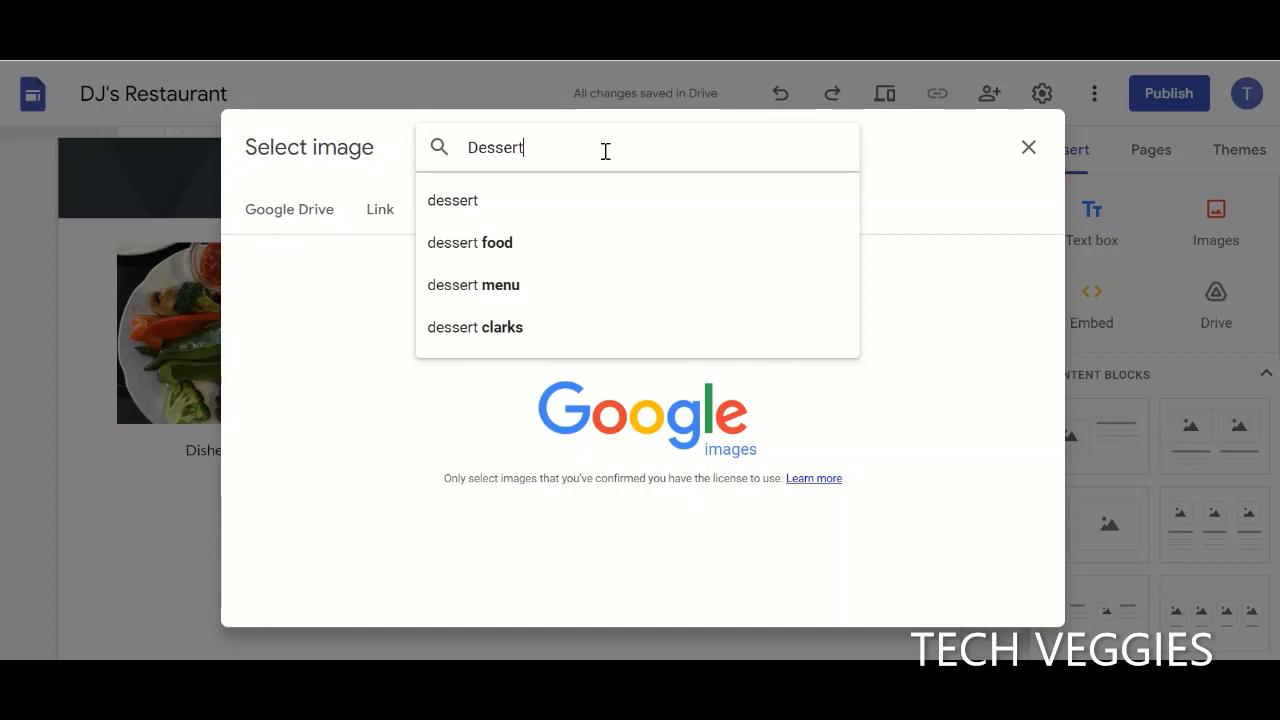
key("Return")
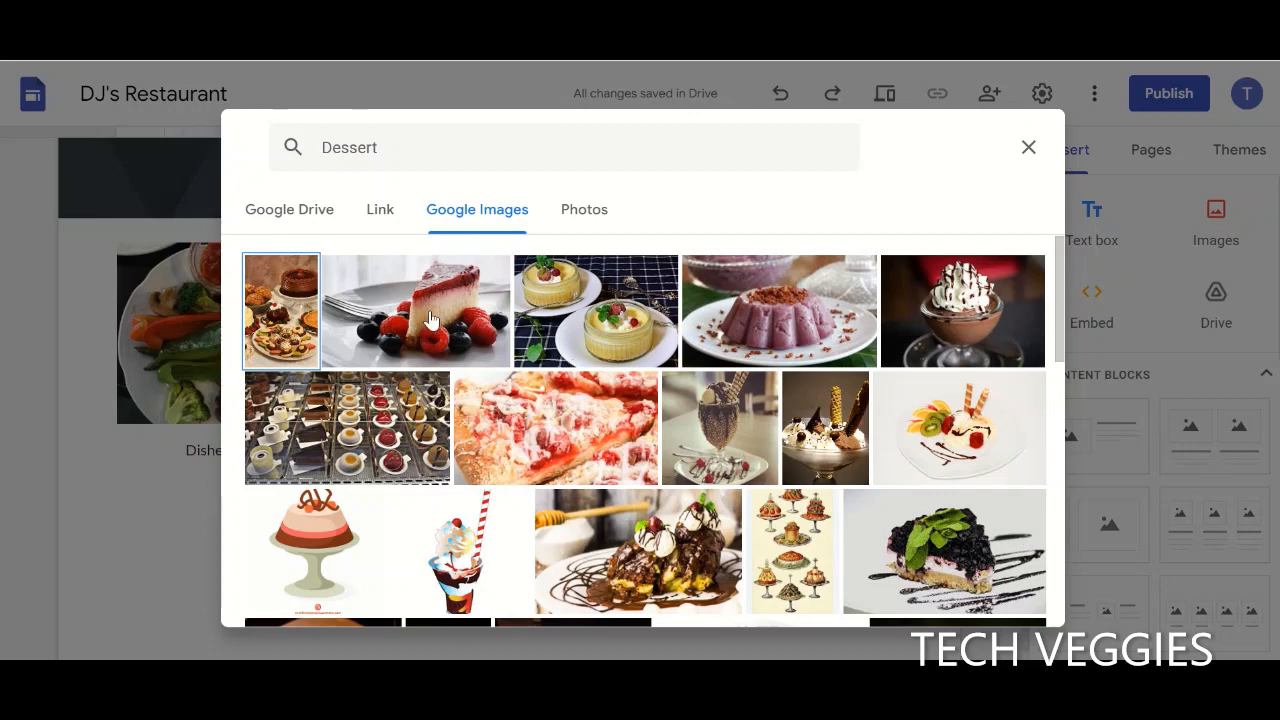
left_click(500, 343)
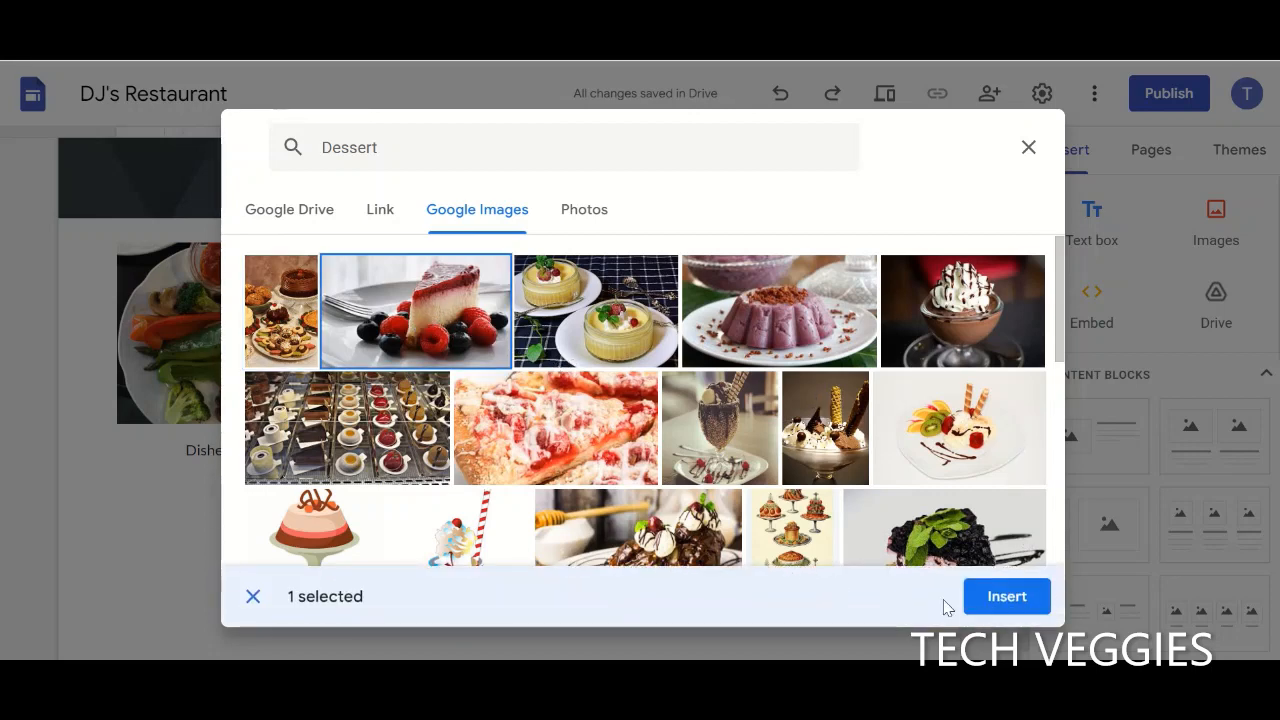
left_click(997, 611)
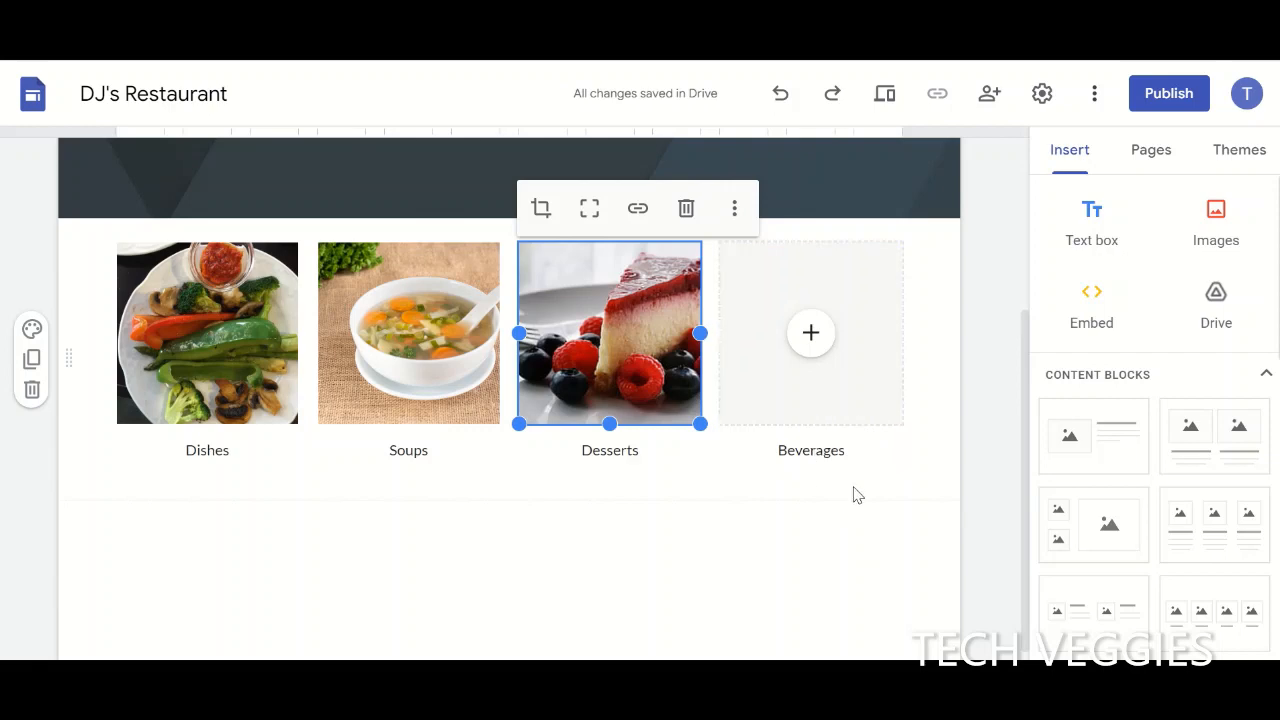
Search Google Images for "beverages" and insert the photo of red and green cocktails on a black background into the Beverages placeholder
left_click(810, 334)
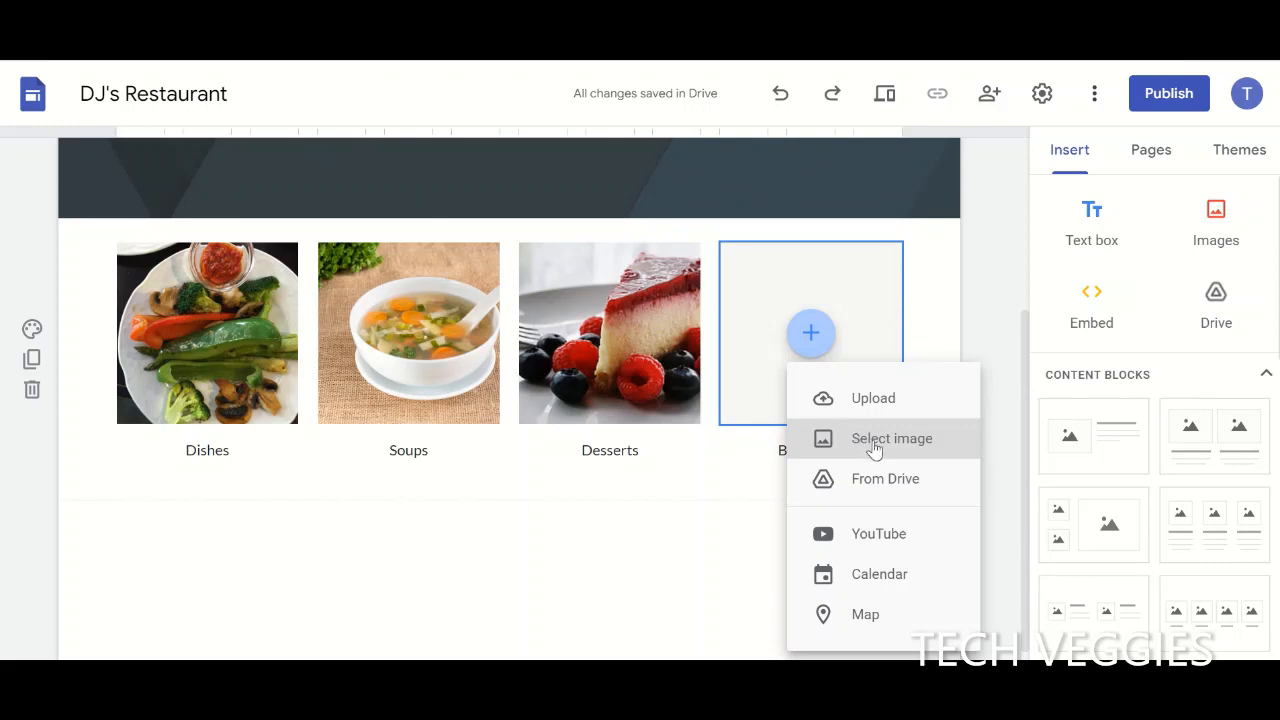
left_click(890, 446)
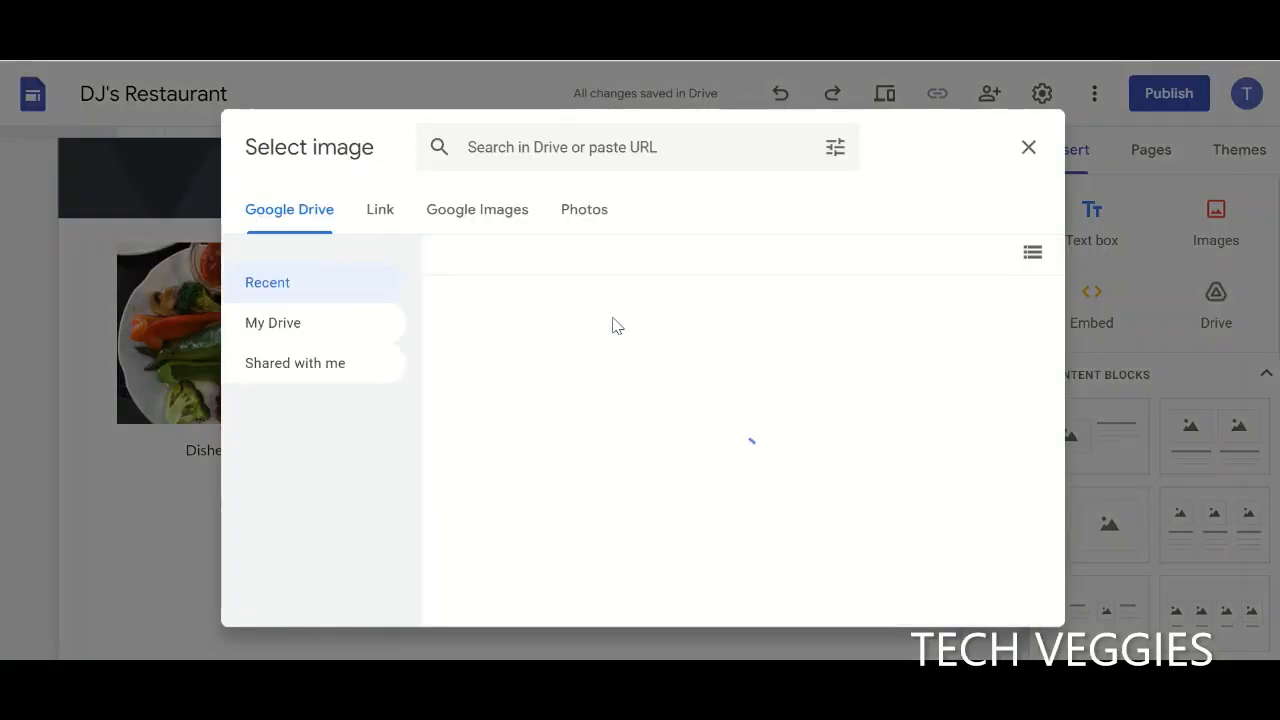
left_click(500, 207)
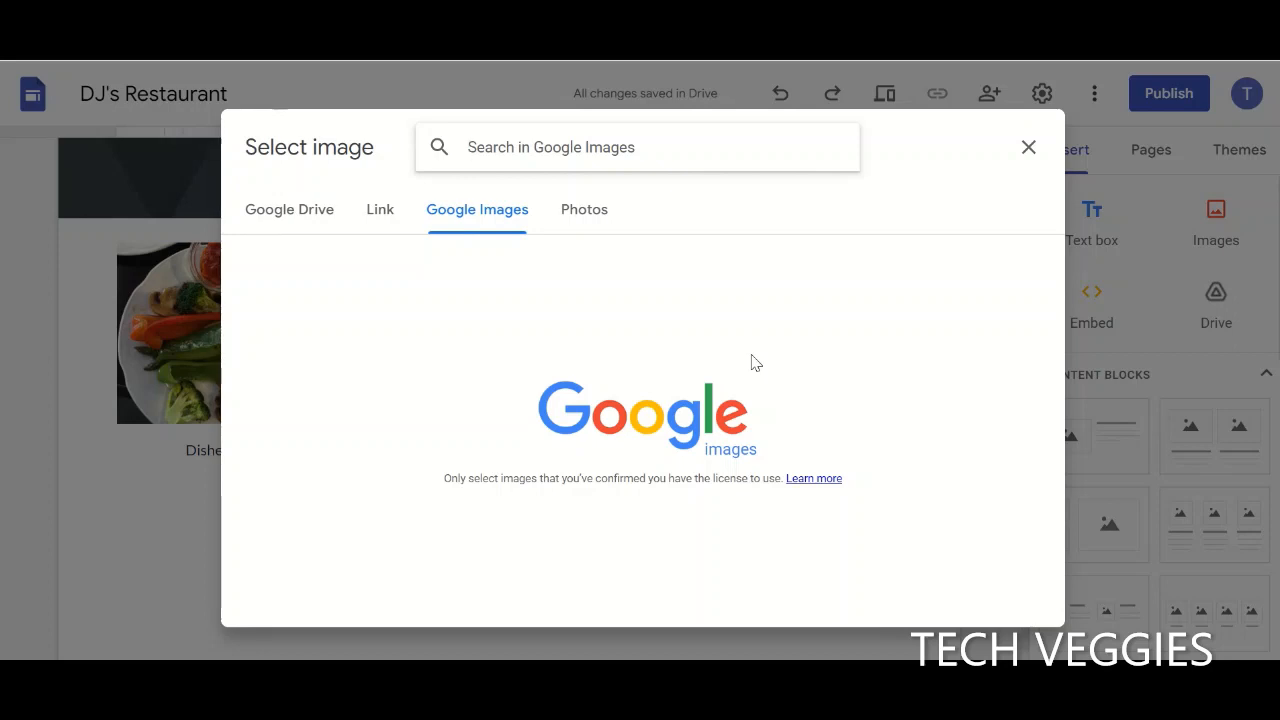
type("bever")
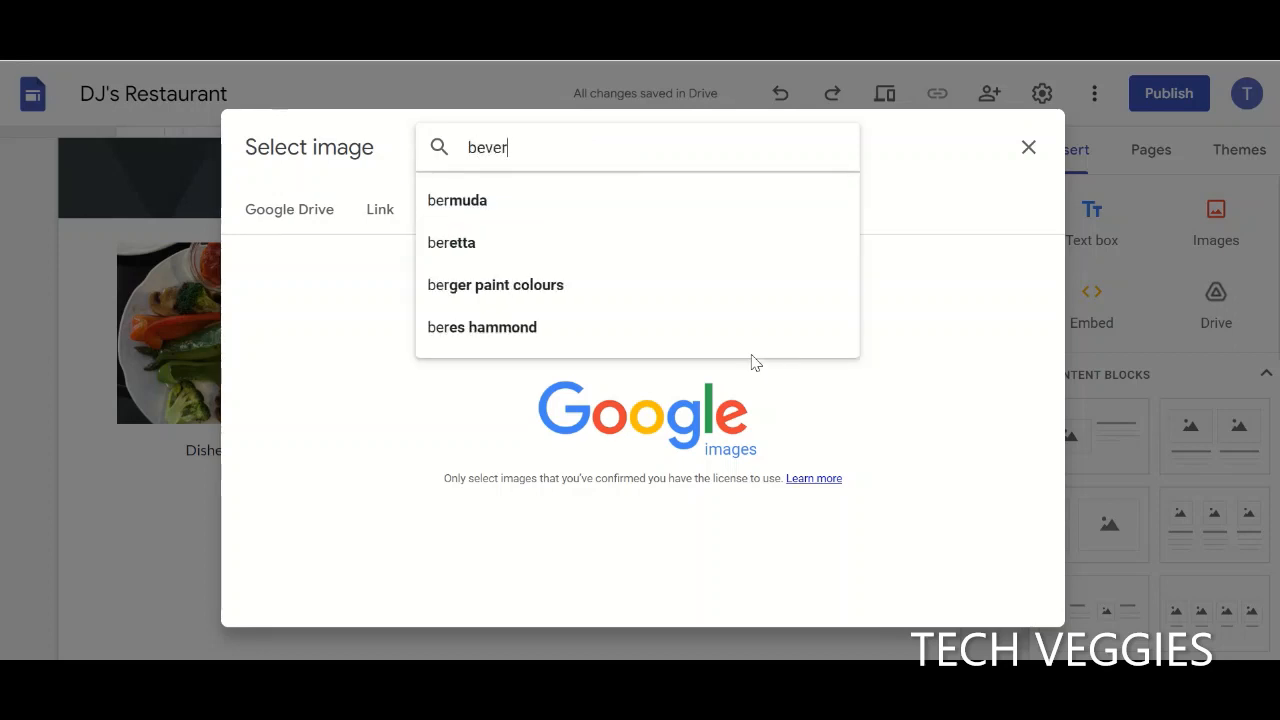
type("ages")
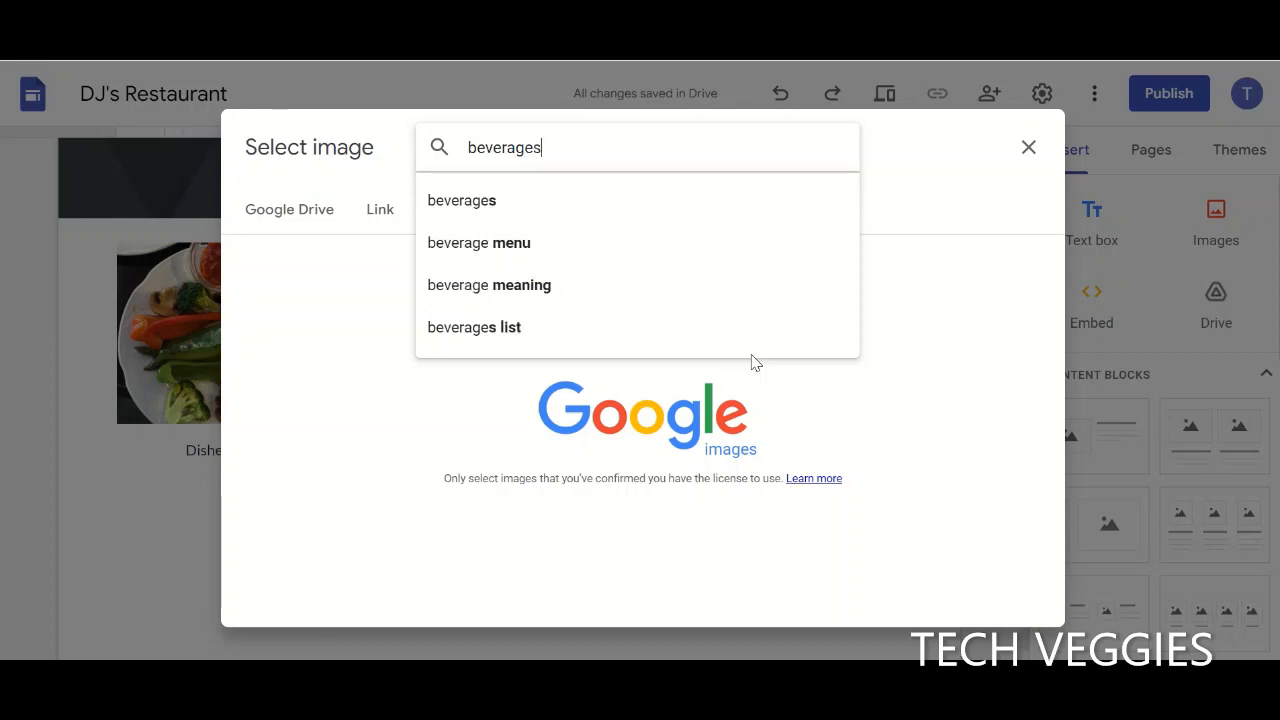
key("Return")
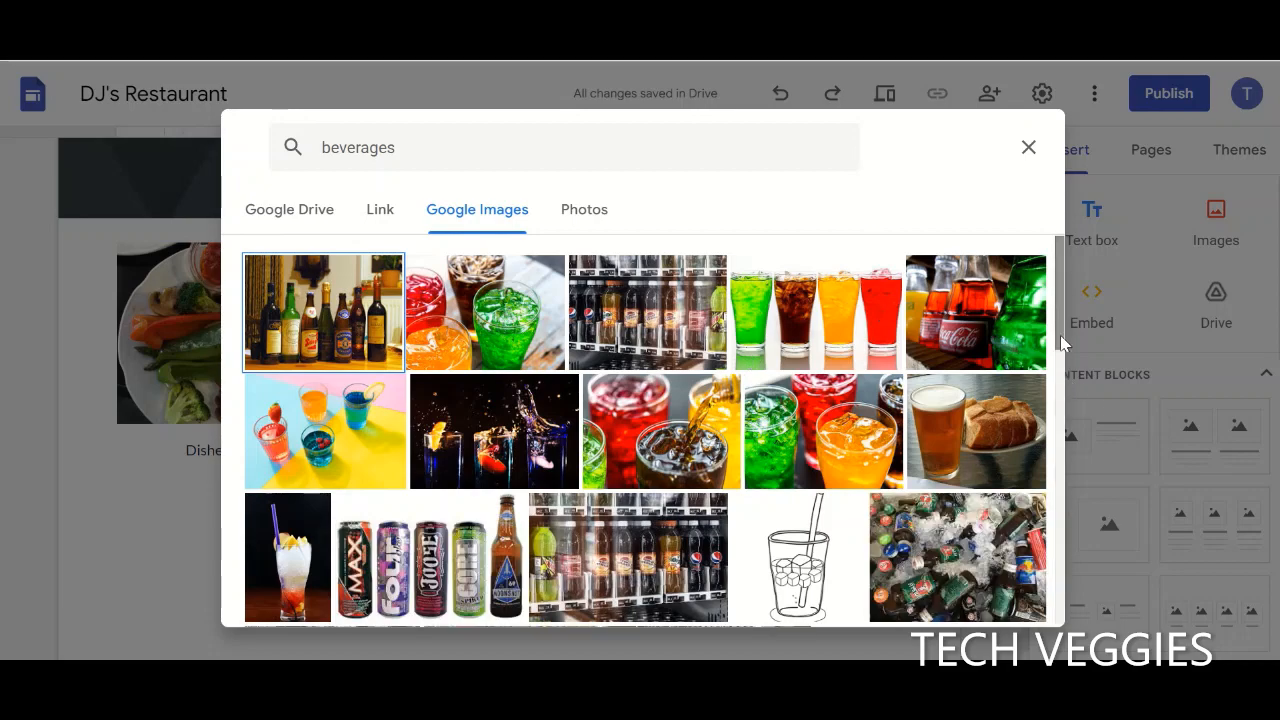
left_click_drag(1060, 336, 1055, 593)
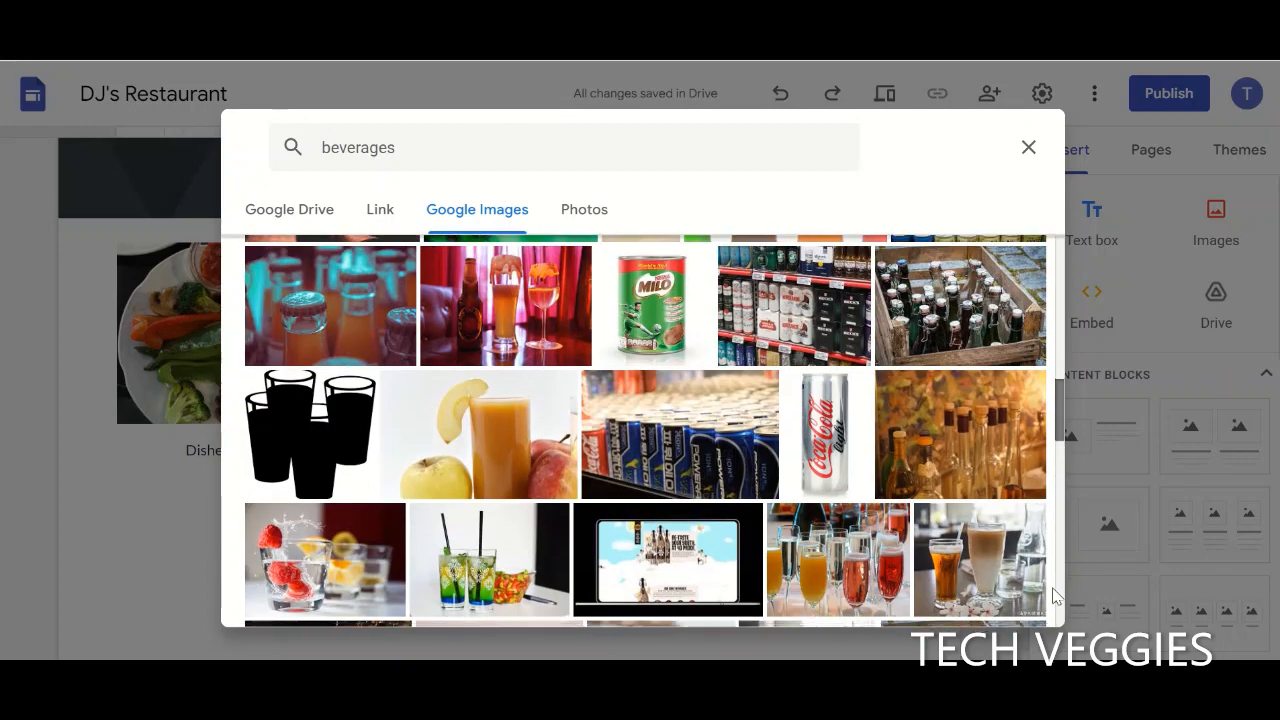
scroll(1055, 593, "down", 5)
scroll(645, 430, "down", 5)
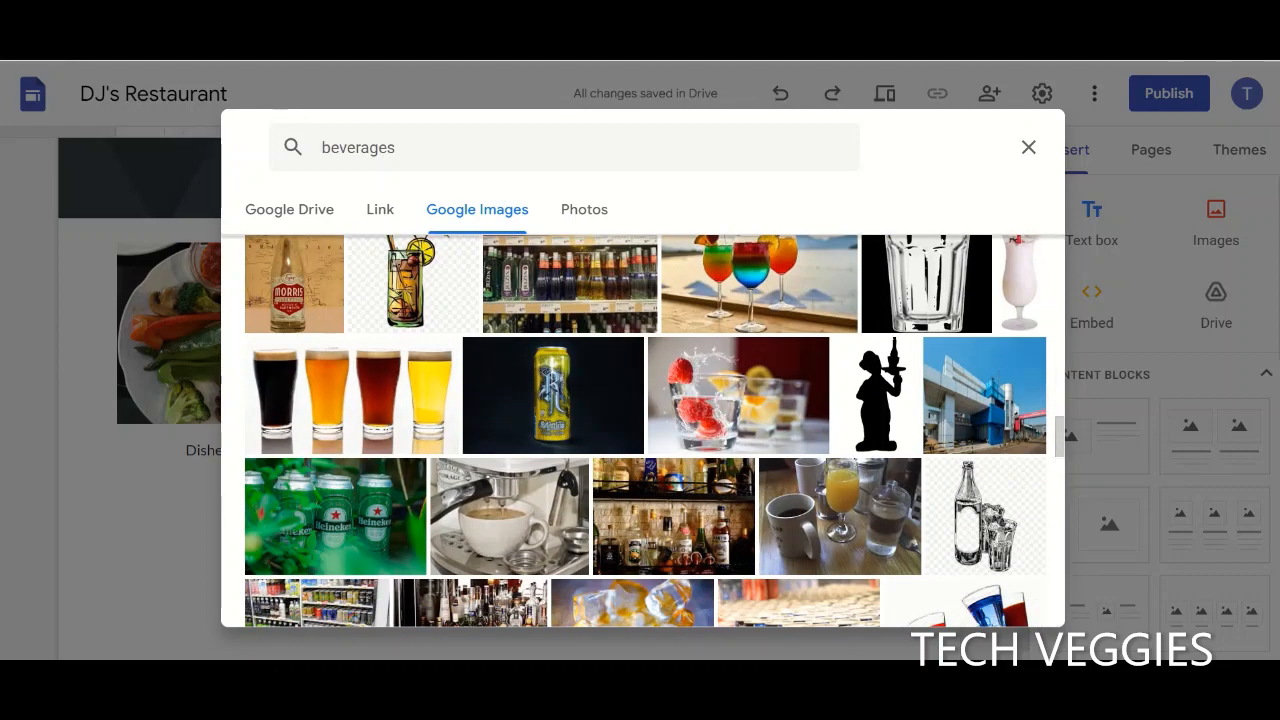
left_click_drag(1062, 434, 1030, 654)
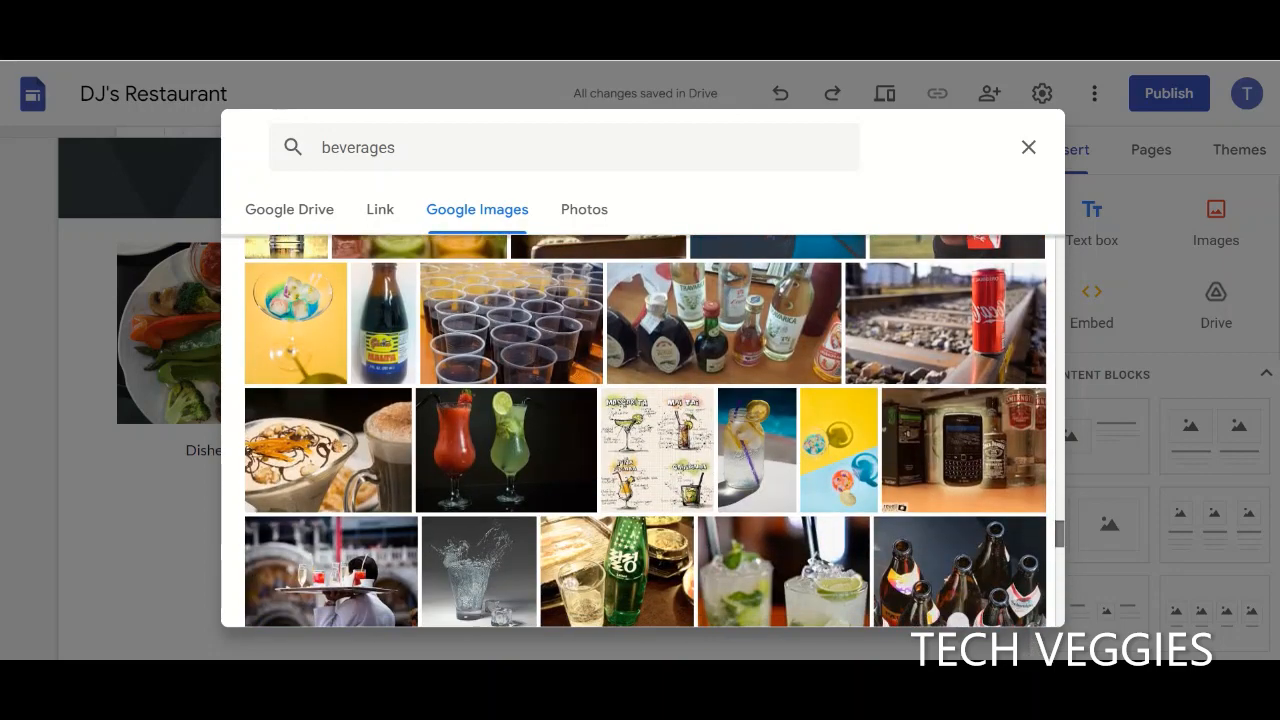
scroll(829, 434, "down", 1)
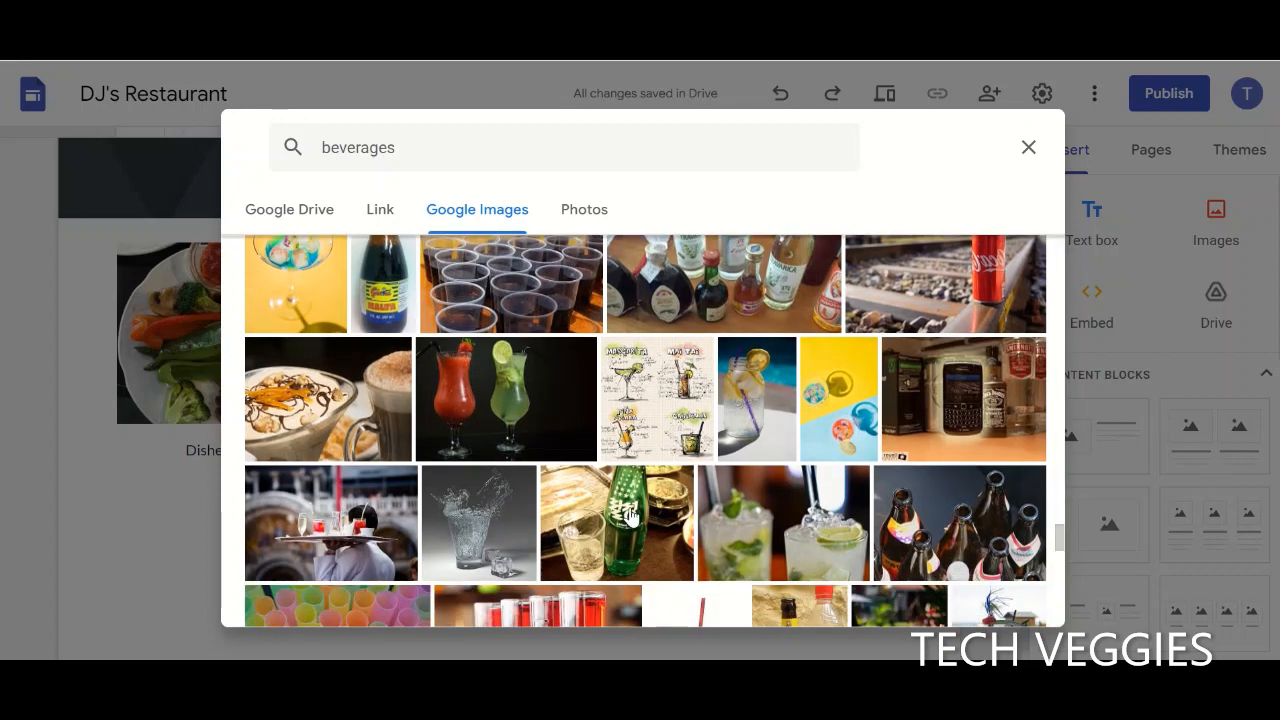
left_click(510, 386)
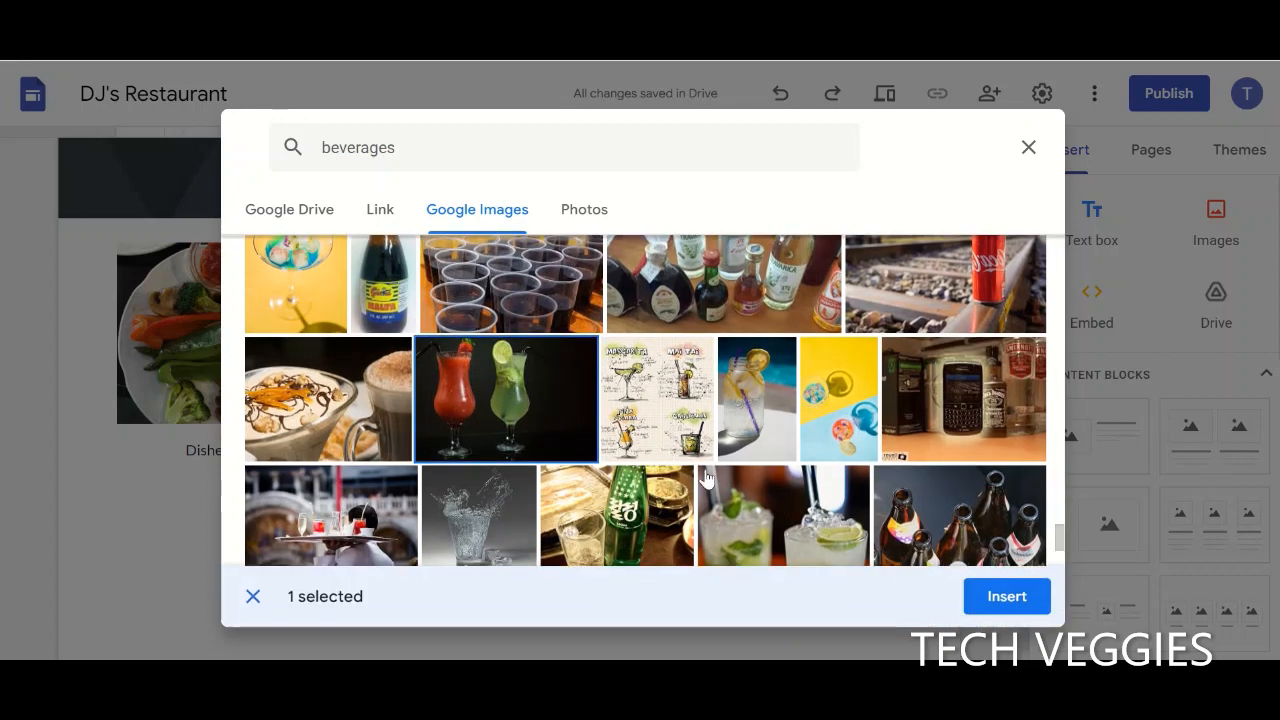
left_click(1000, 604)
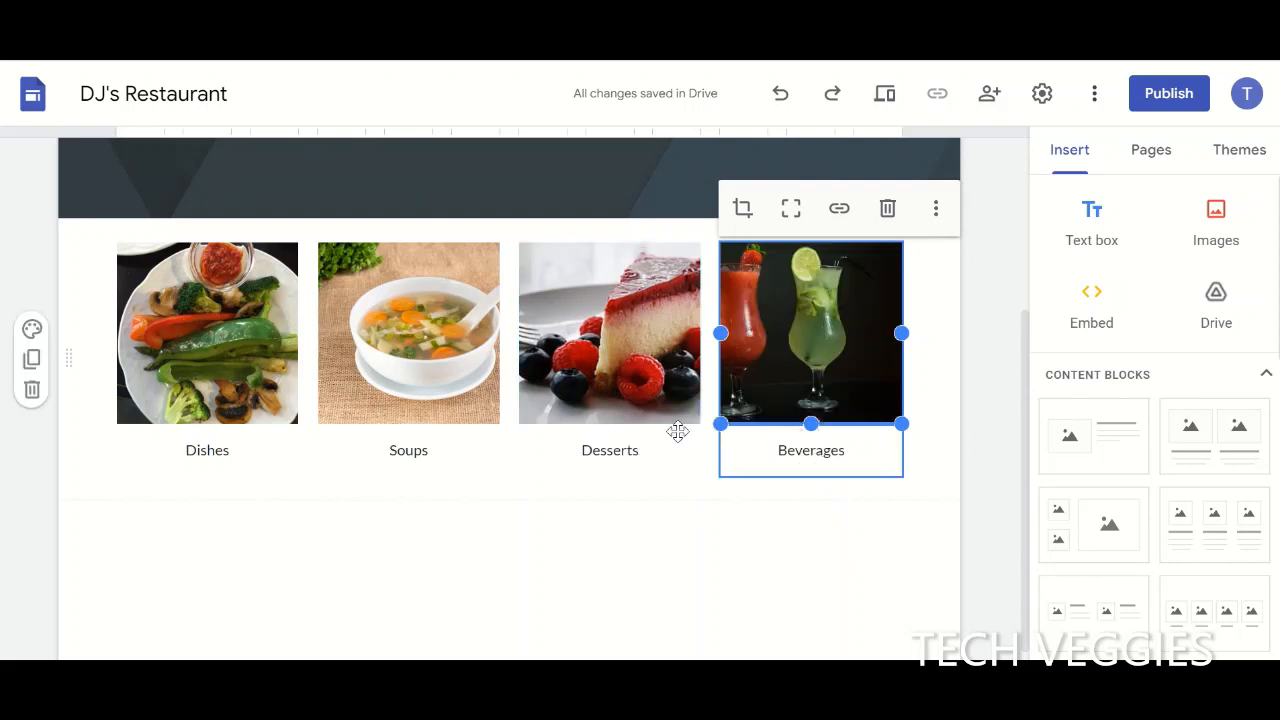
Apply the Subheading text style to the "Dishes" and "Soups" captions
left_click(233, 450)
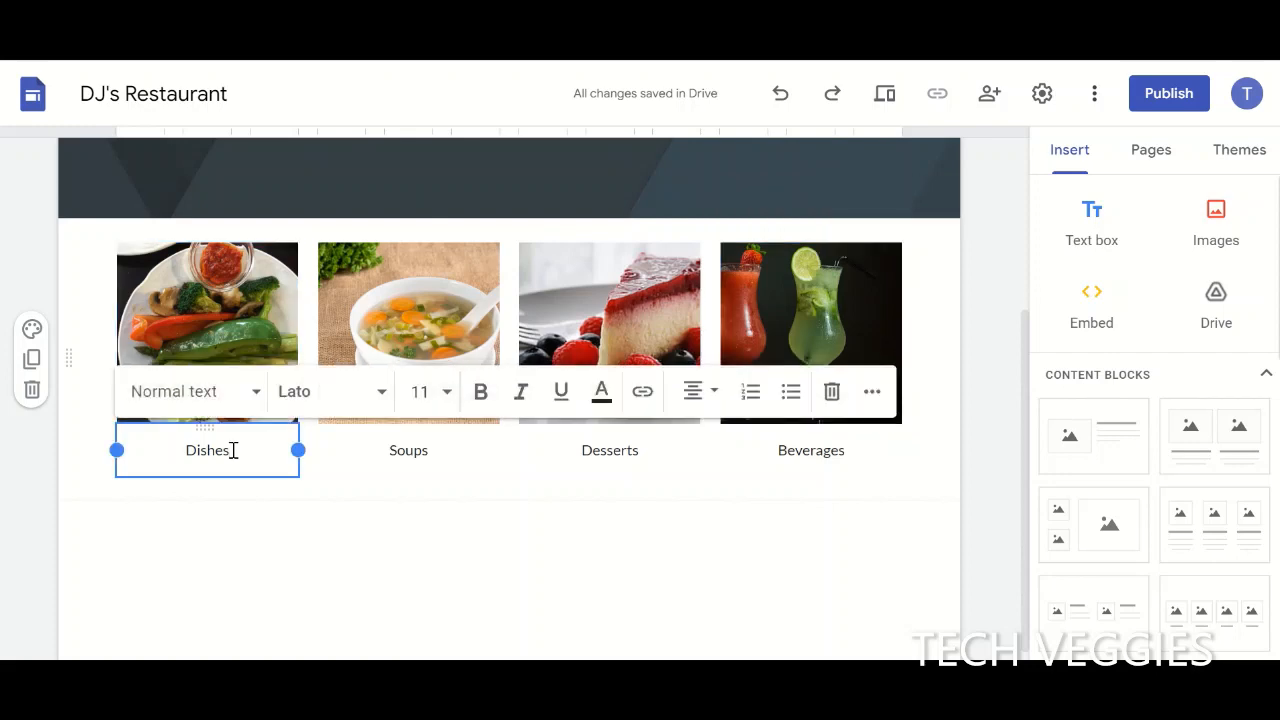
left_click_drag(249, 454, 177, 453)
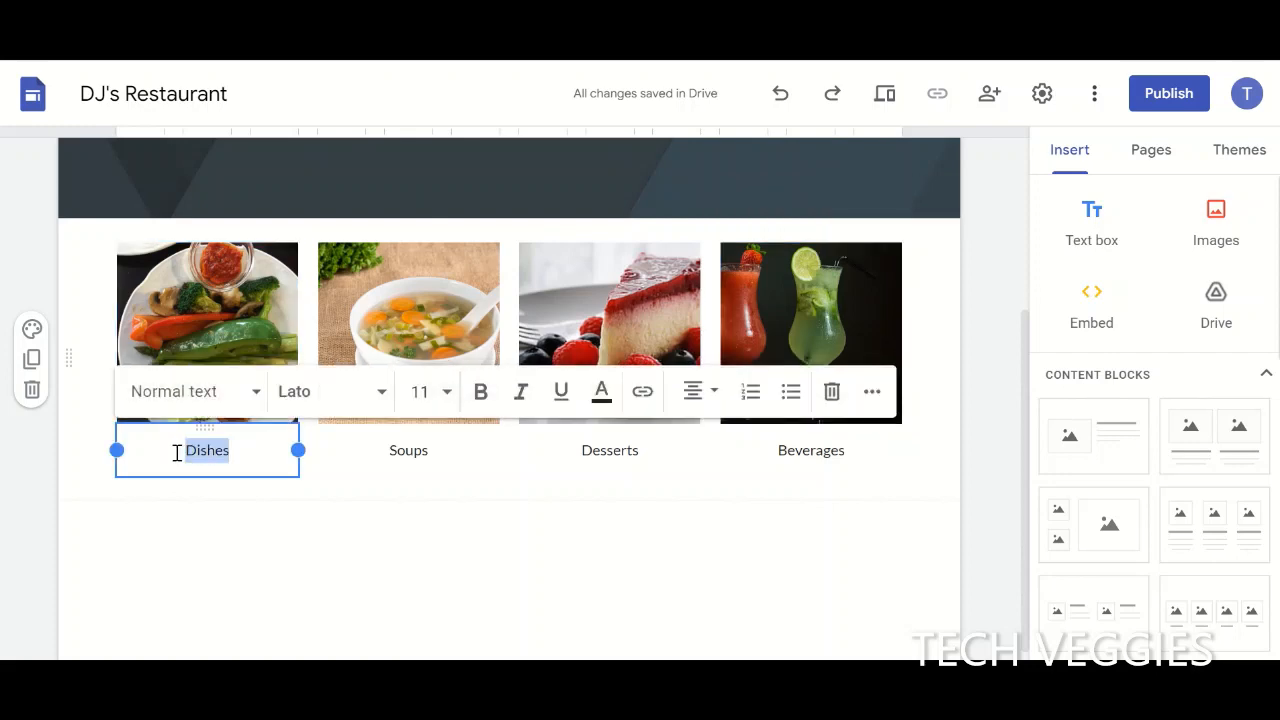
left_click(256, 398)
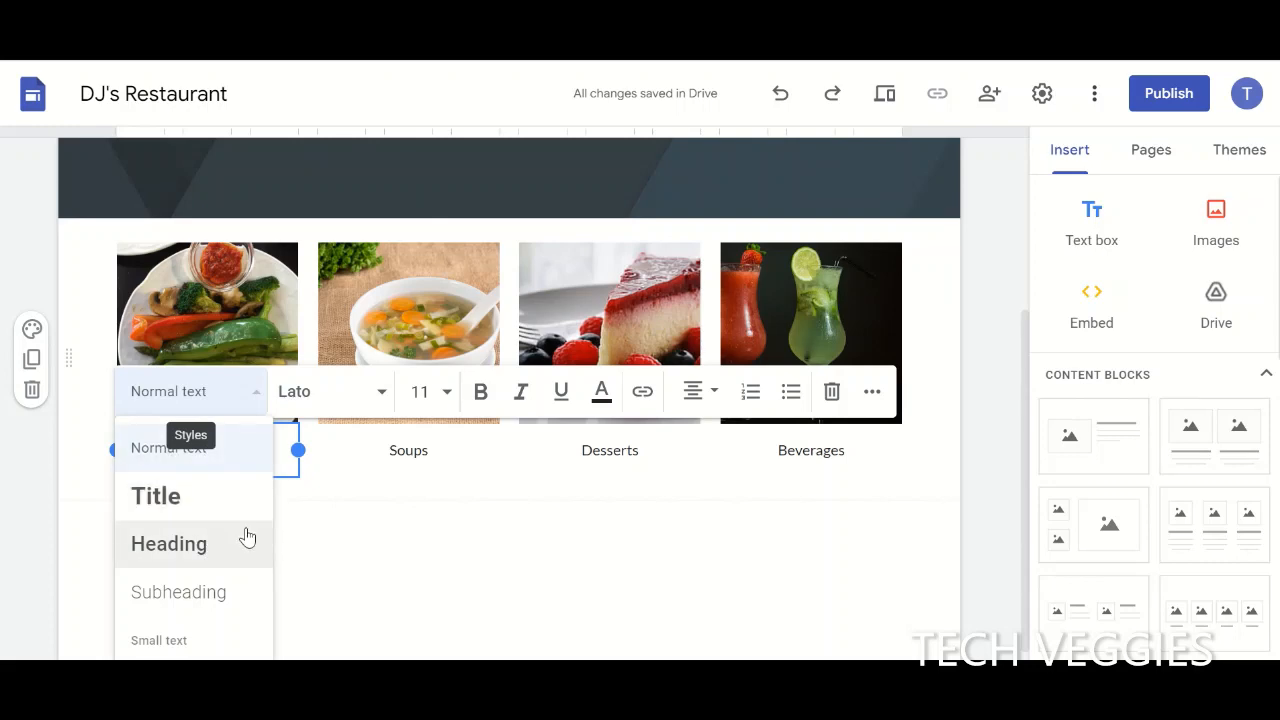
left_click(228, 600)
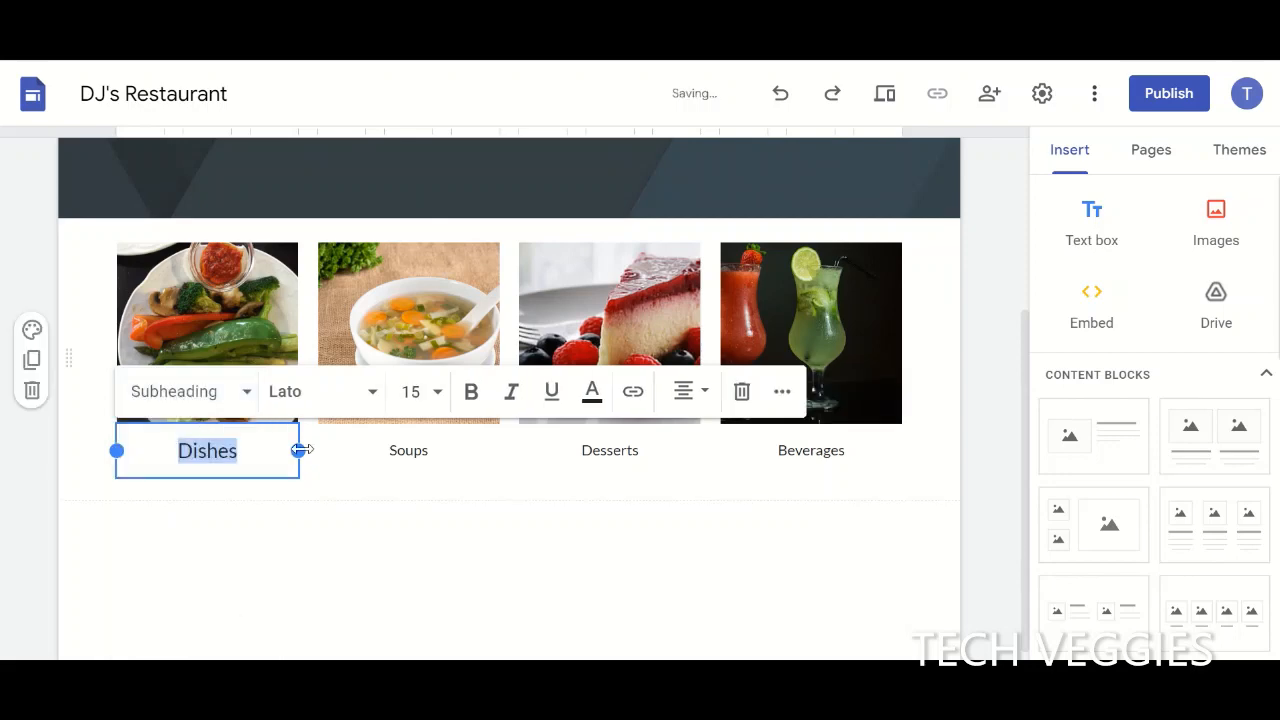
double_click(409, 450)
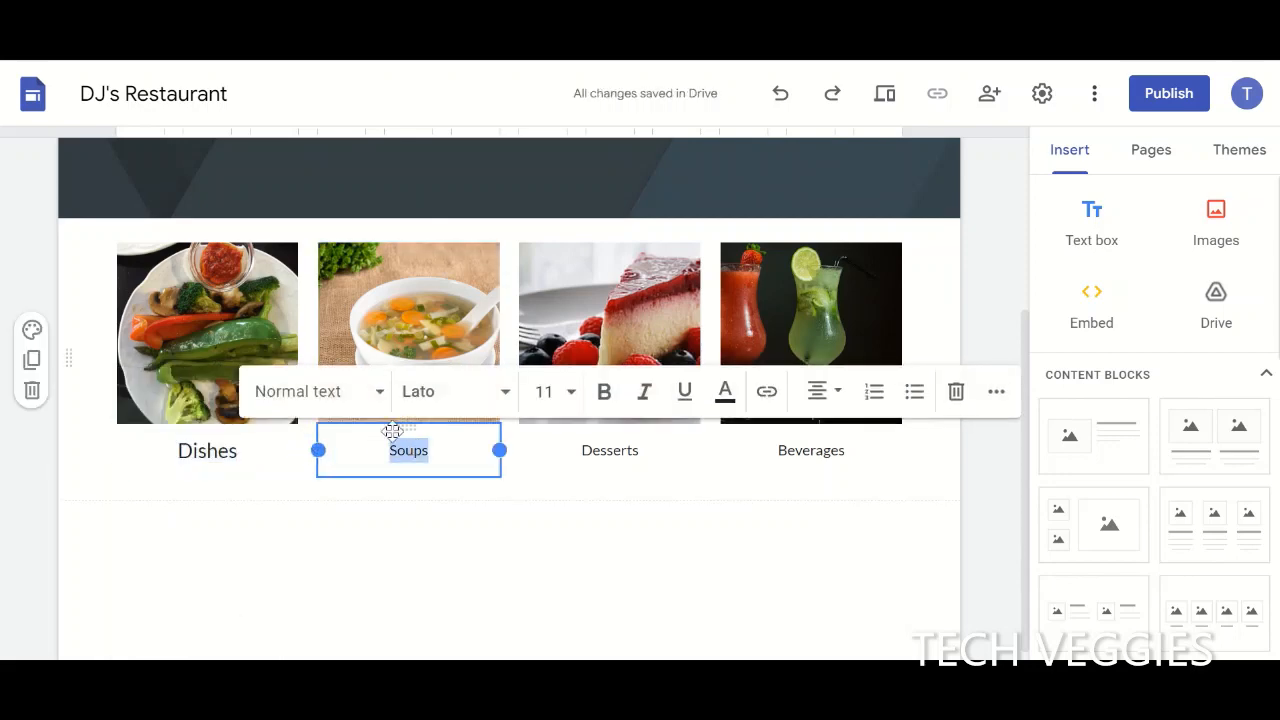
left_click(375, 393)
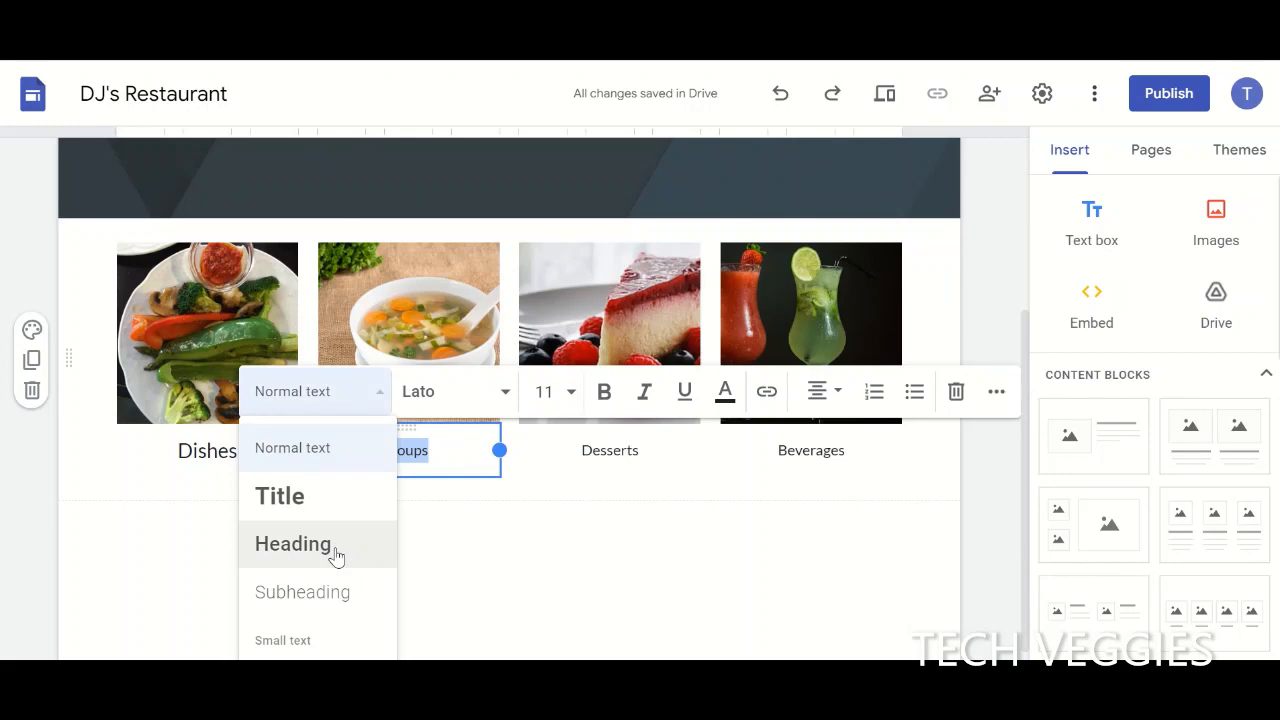
left_click(337, 592)
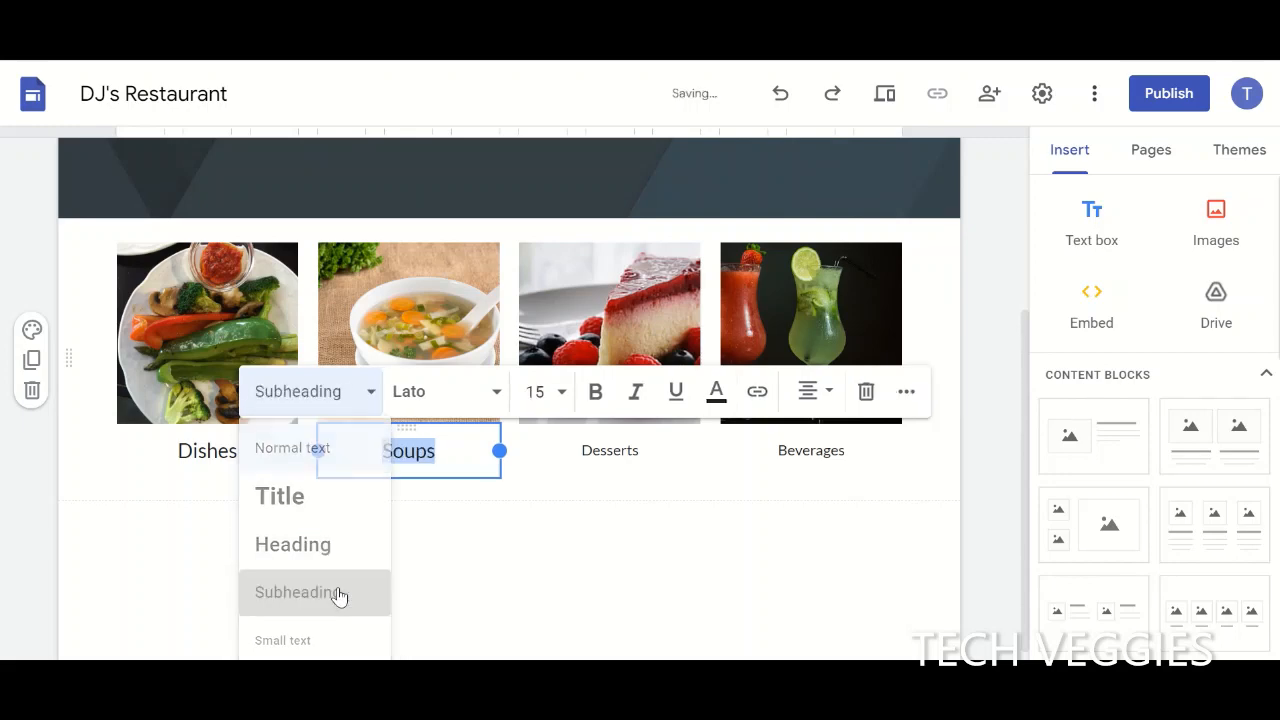
Apply the Subheading text style to the "Desserts" and "Beverages" captions
double_click(618, 449)
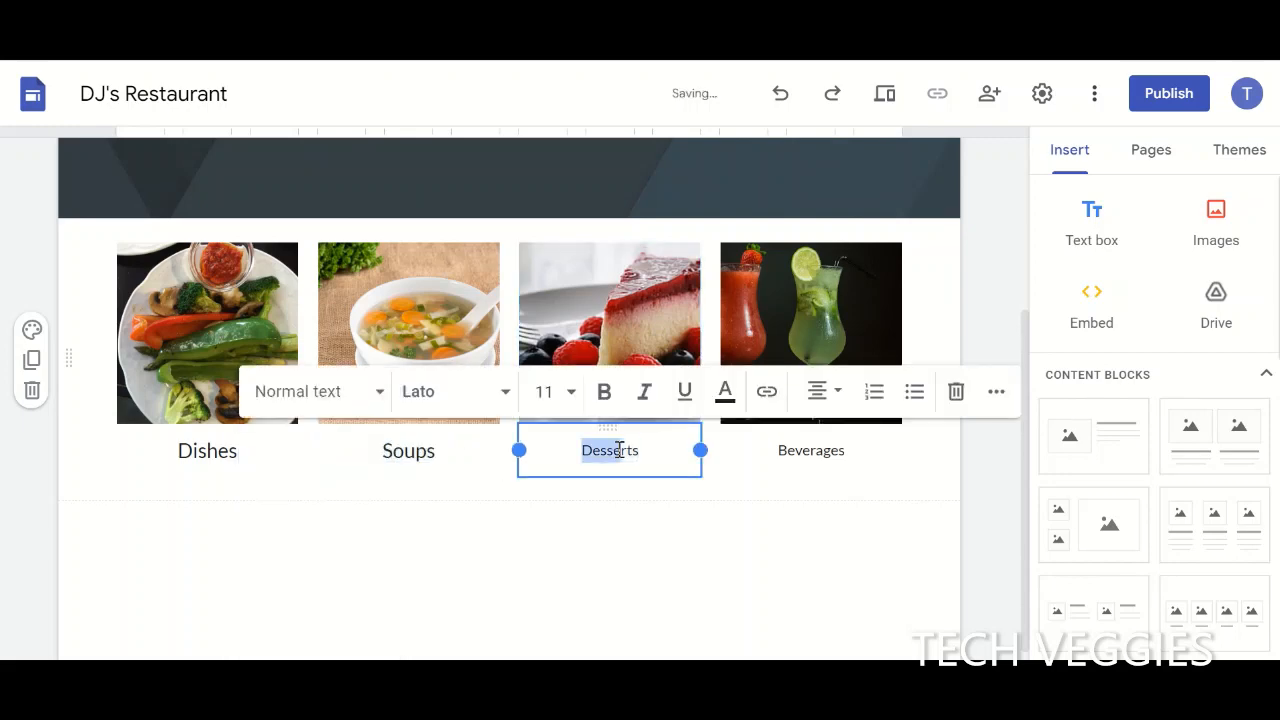
left_click(380, 392)
left_click(340, 600)
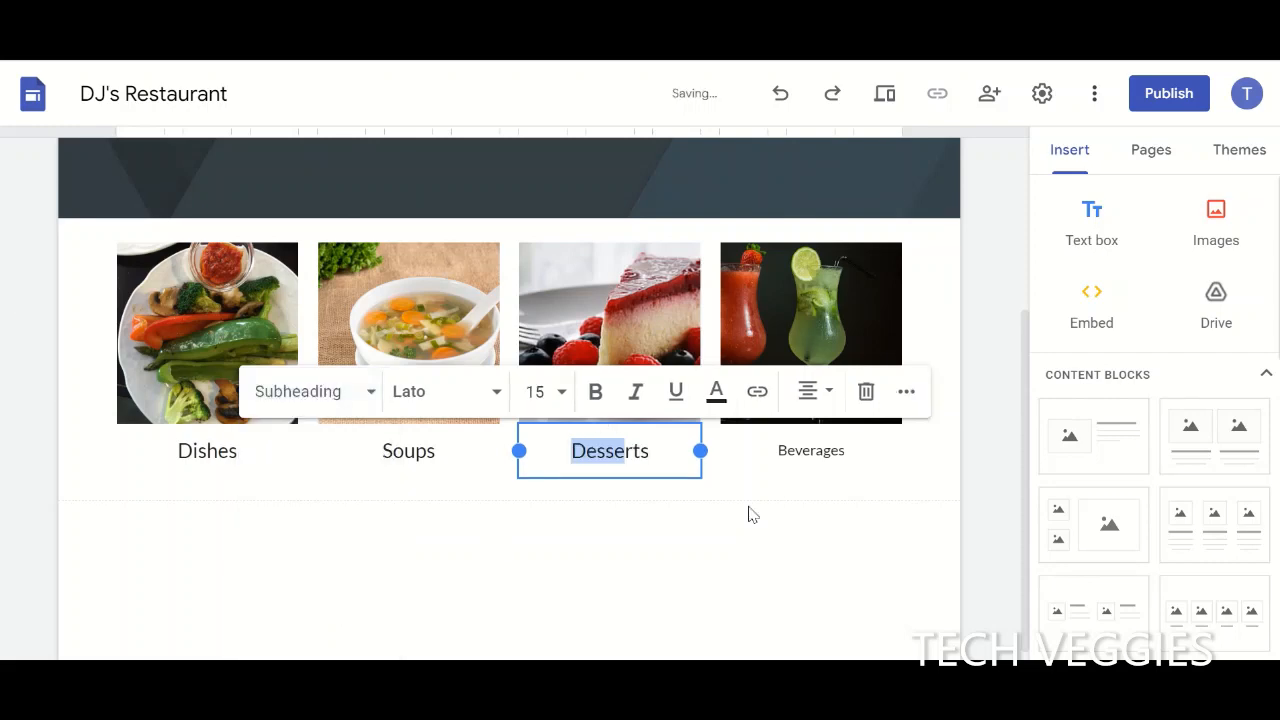
double_click(812, 452)
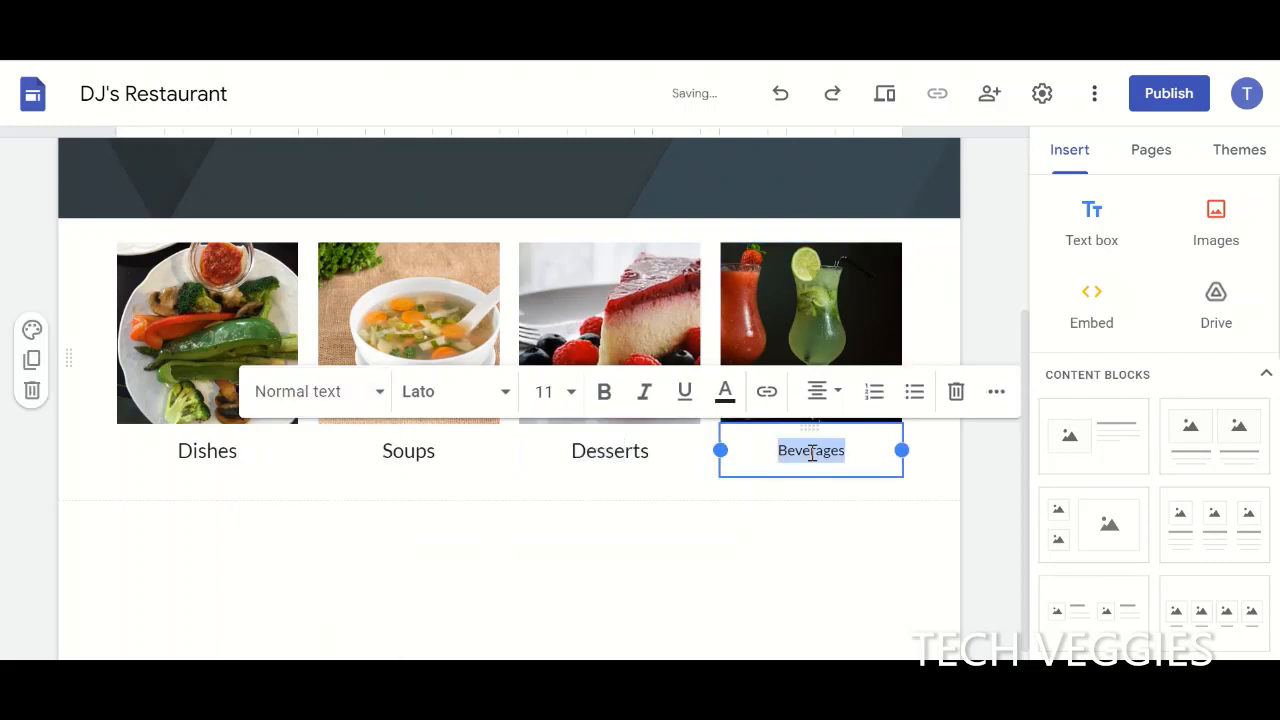
left_click(378, 396)
left_click(340, 598)
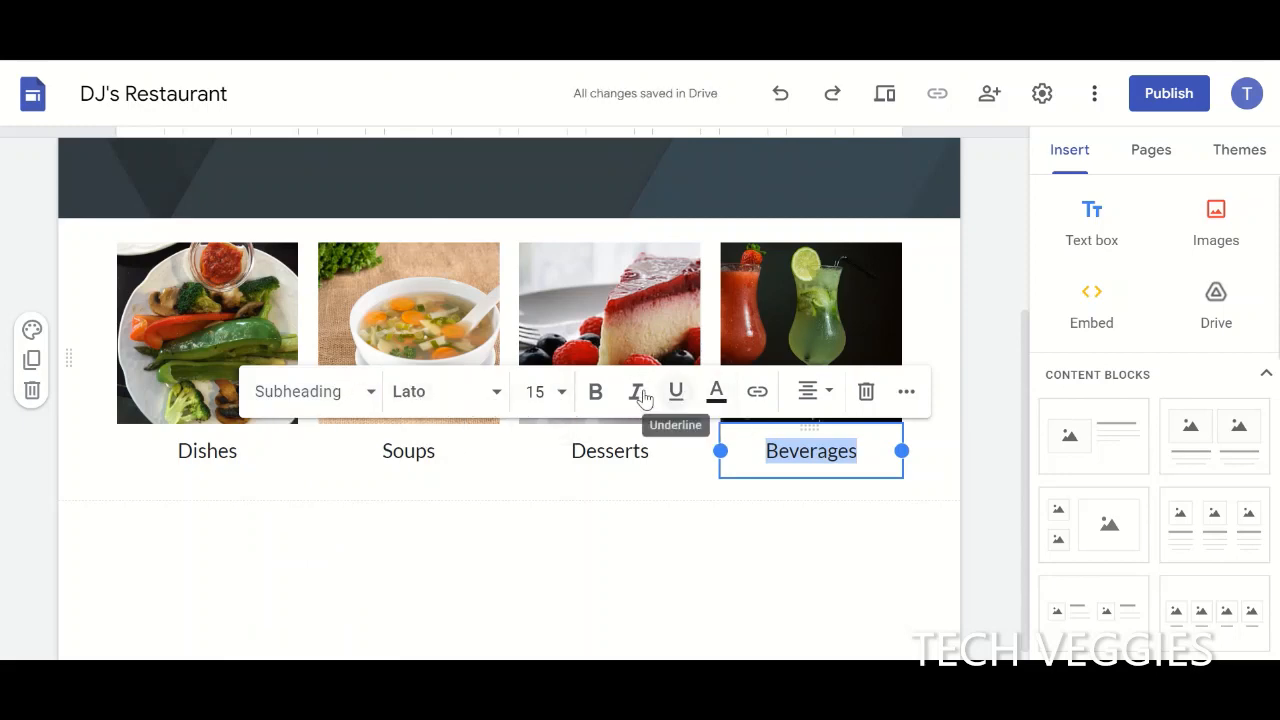
Set the text color of the "Beverages" and "Desserts" captions to dark blue #0b5394
left_click(717, 398)
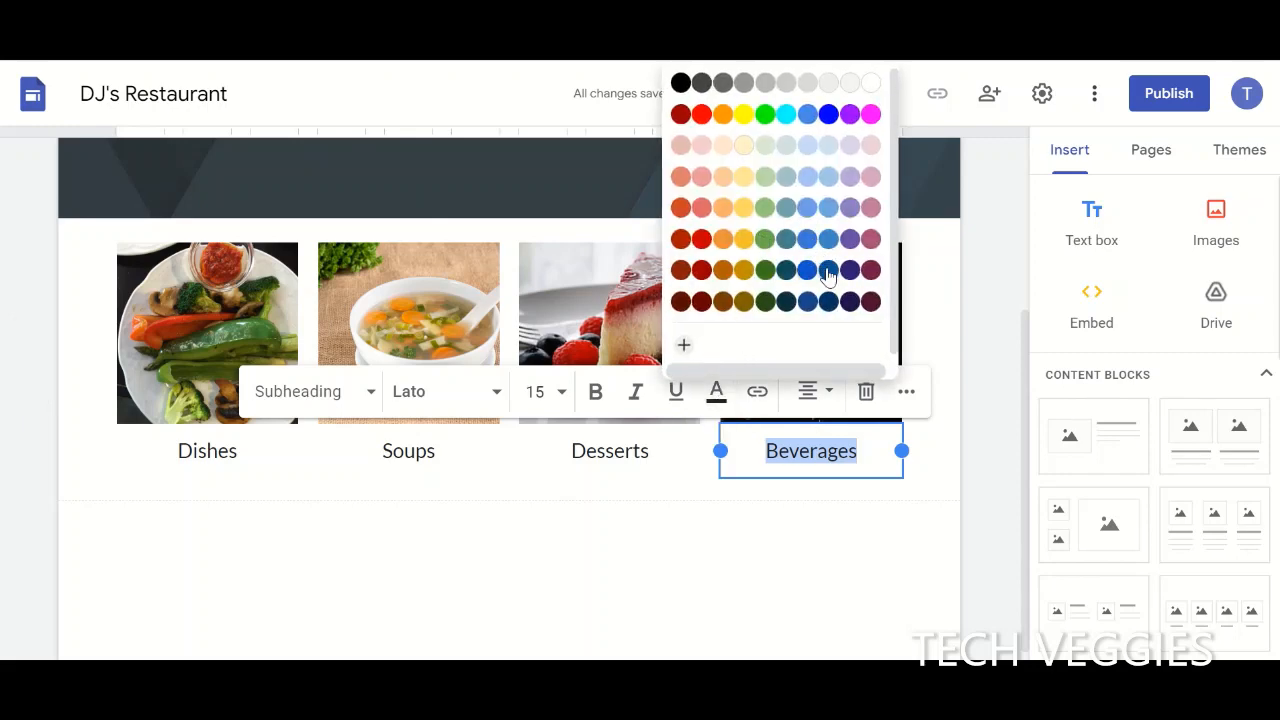
left_click(828, 270)
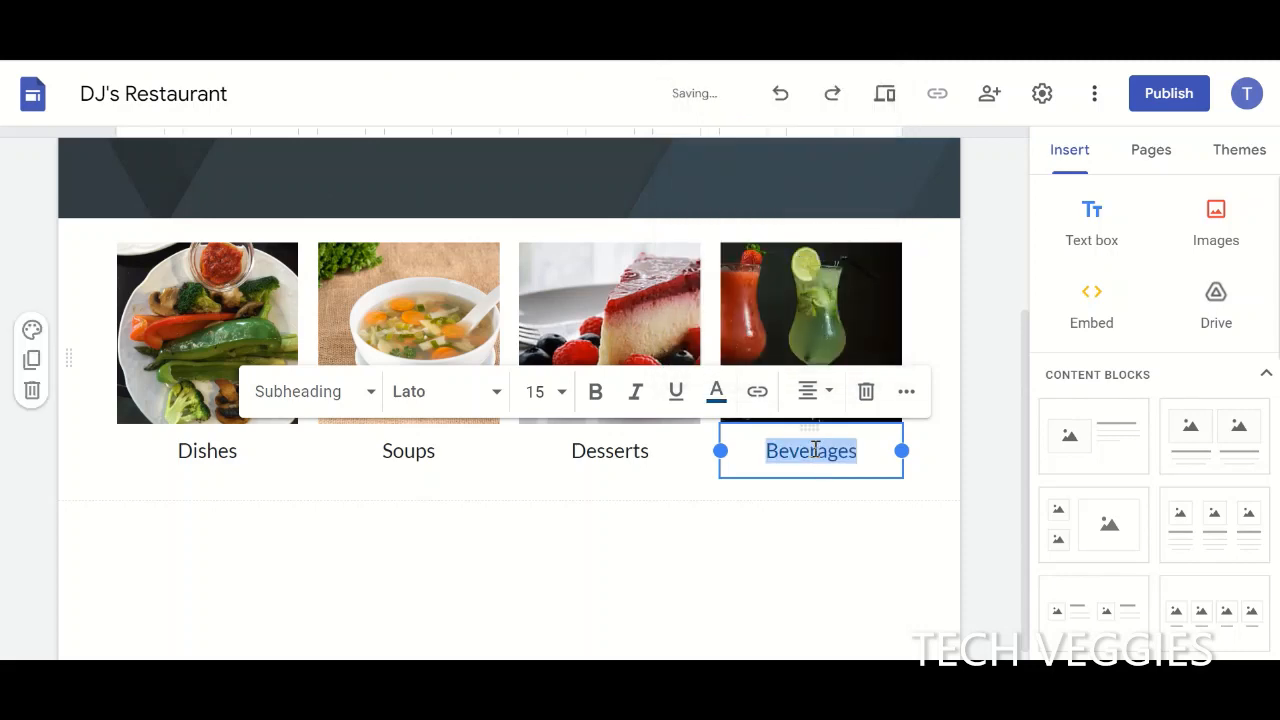
left_click(657, 448)
double_click(622, 452)
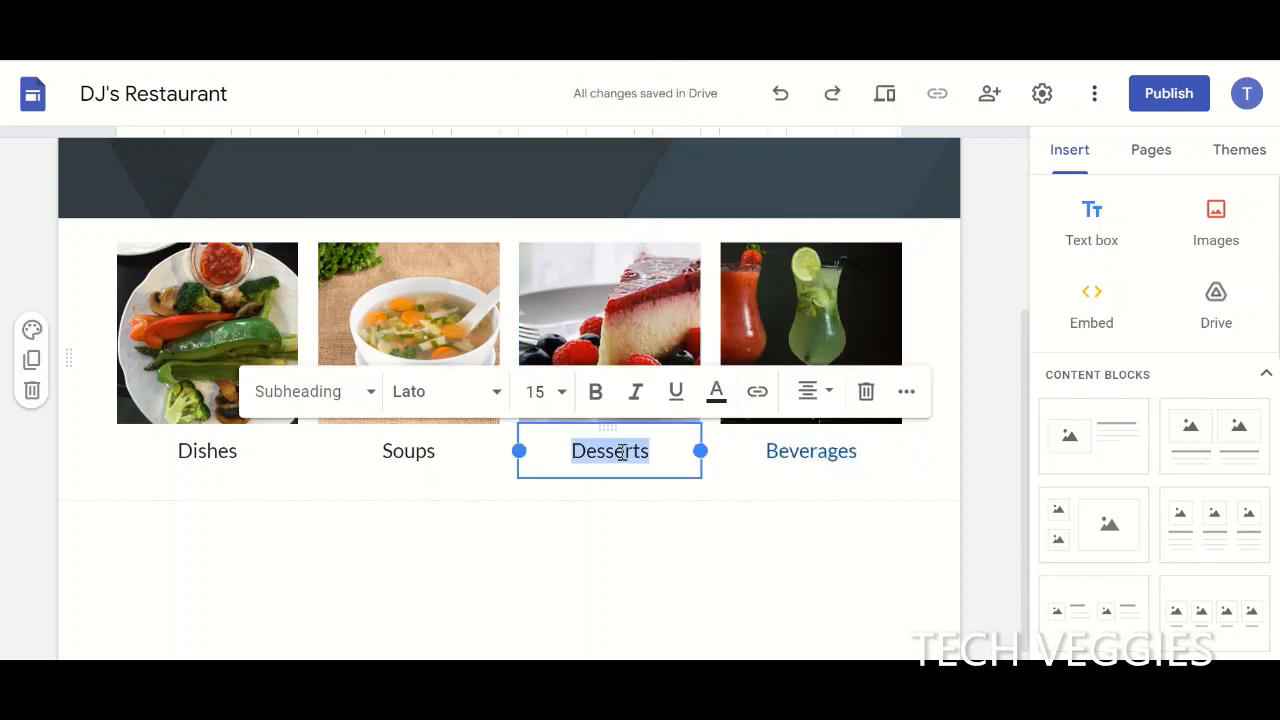
left_click(716, 391)
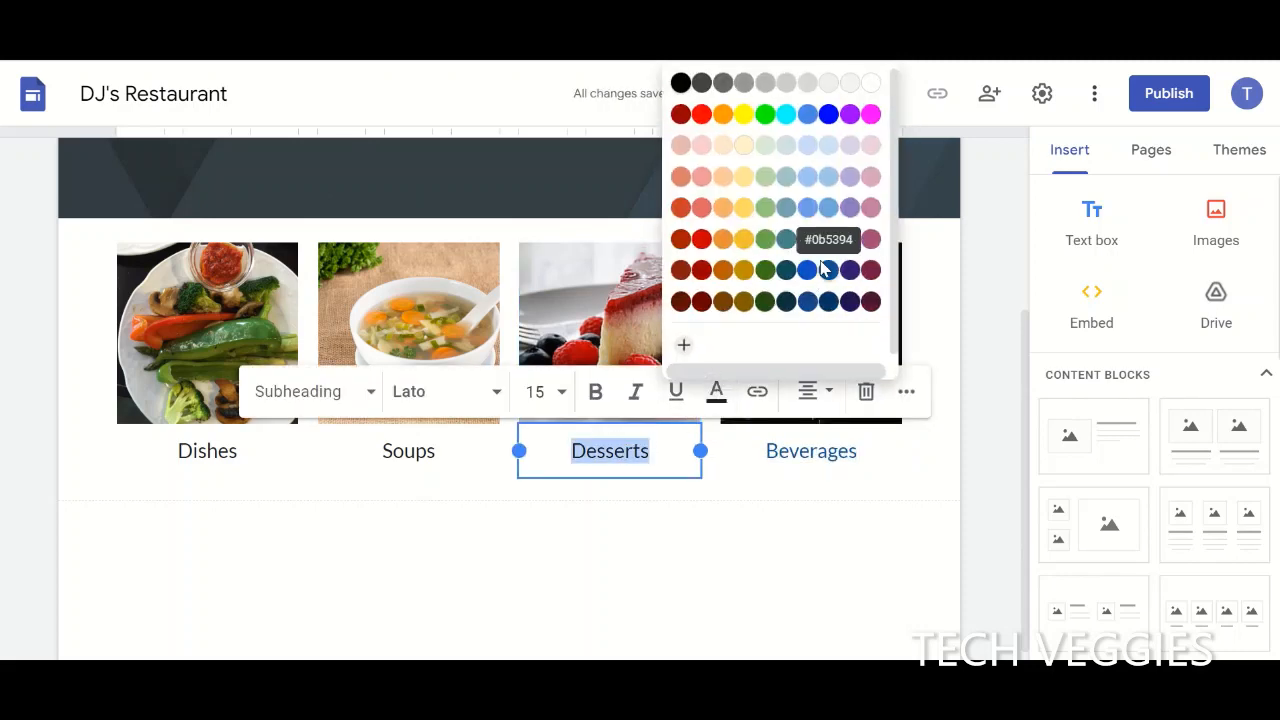
left_click(829, 270)
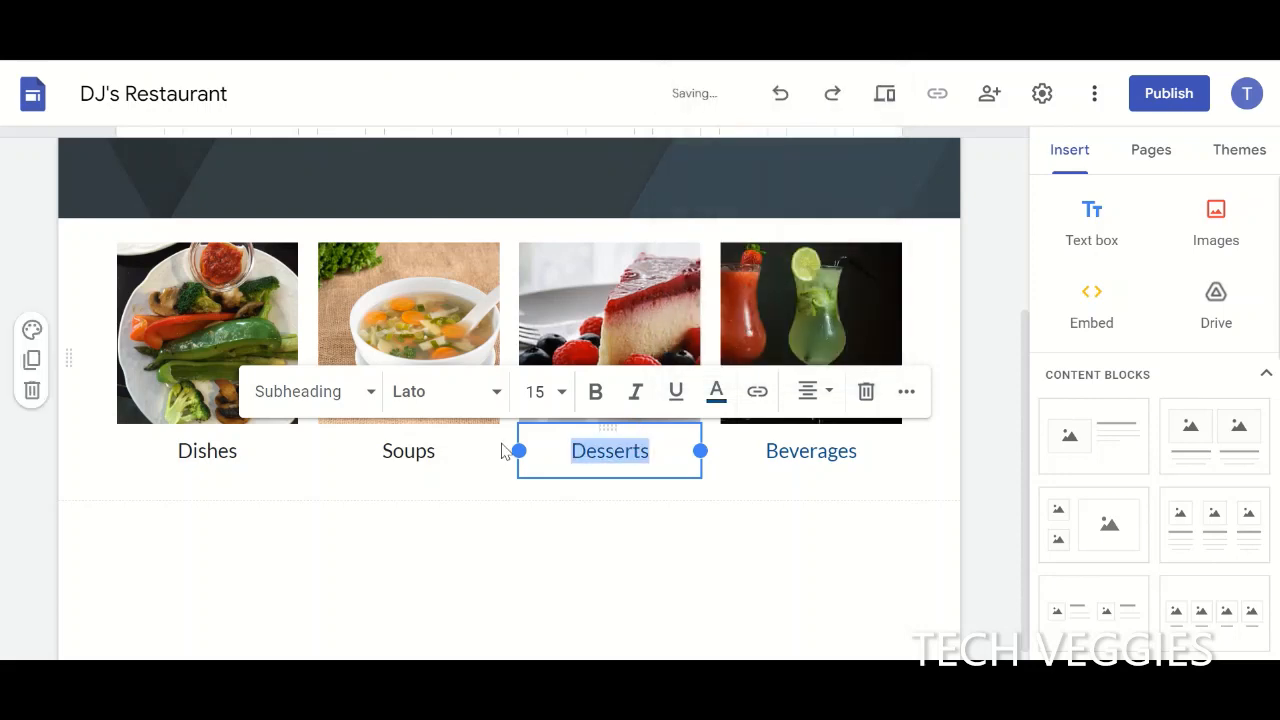
Set the text color of the "Soups" caption to muted teal and the "Dishes" caption to purple
double_click(410, 453)
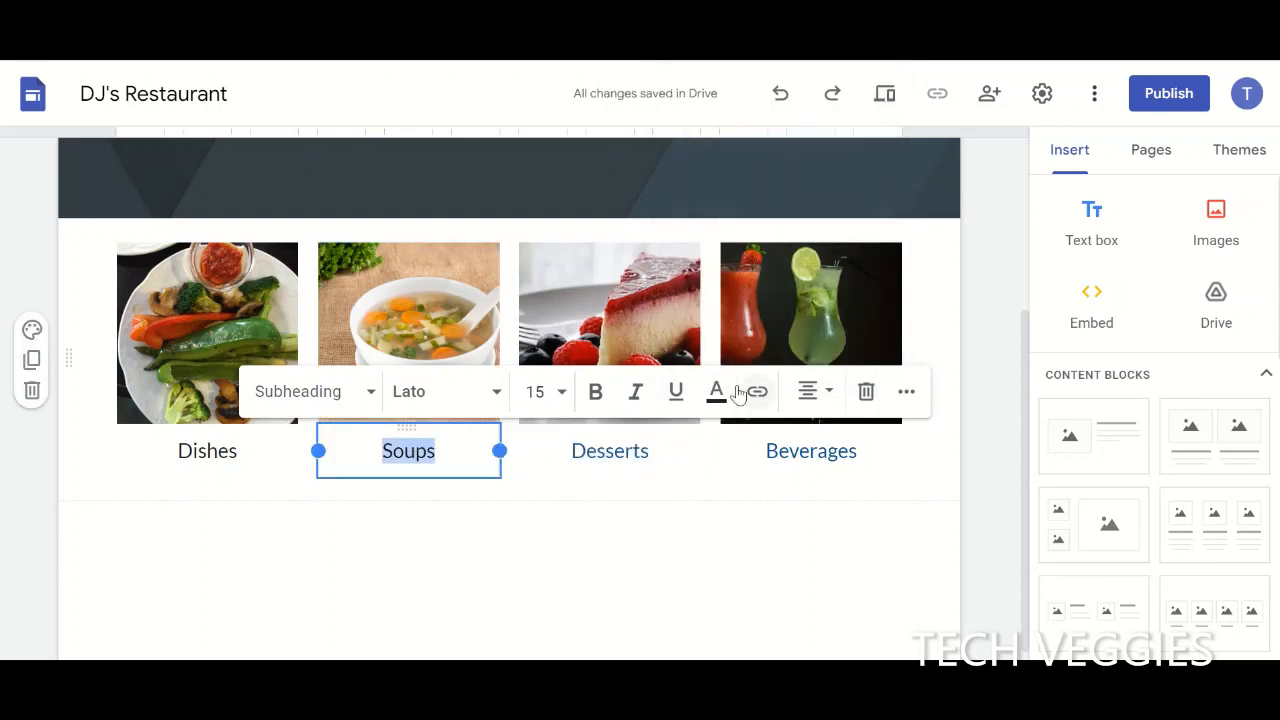
left_click(716, 391)
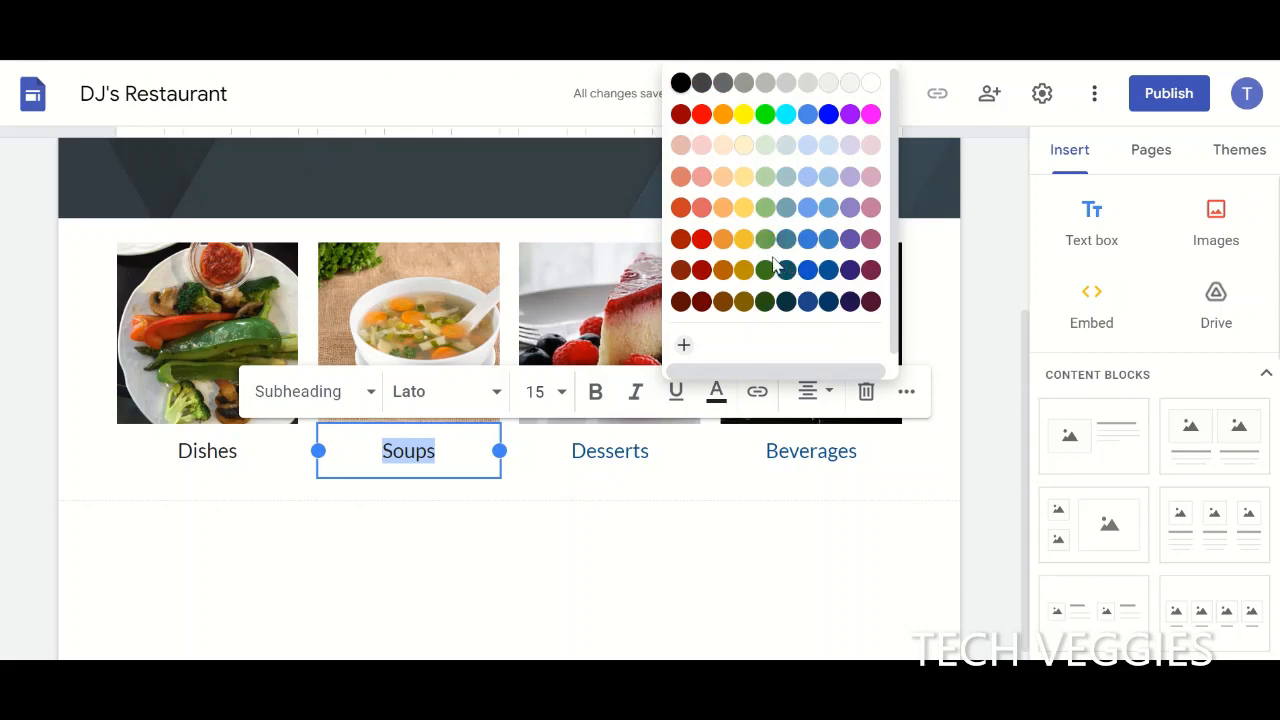
left_click(786, 239)
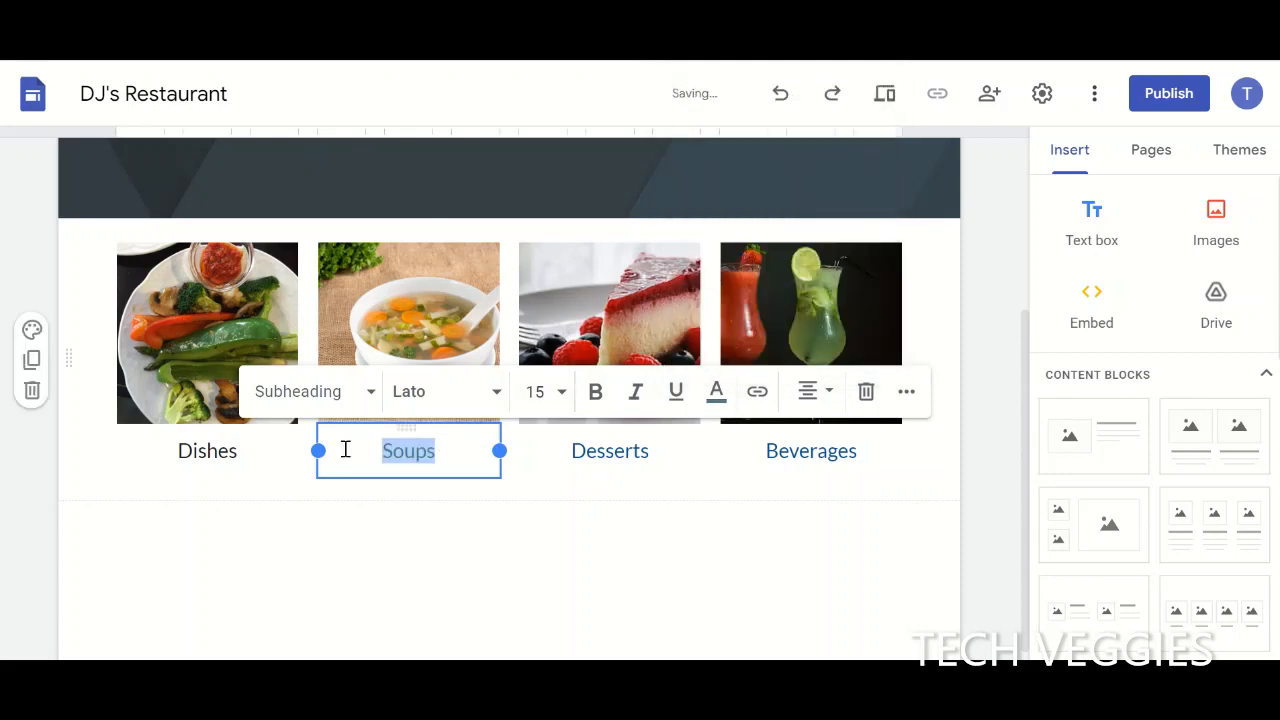
double_click(224, 450)
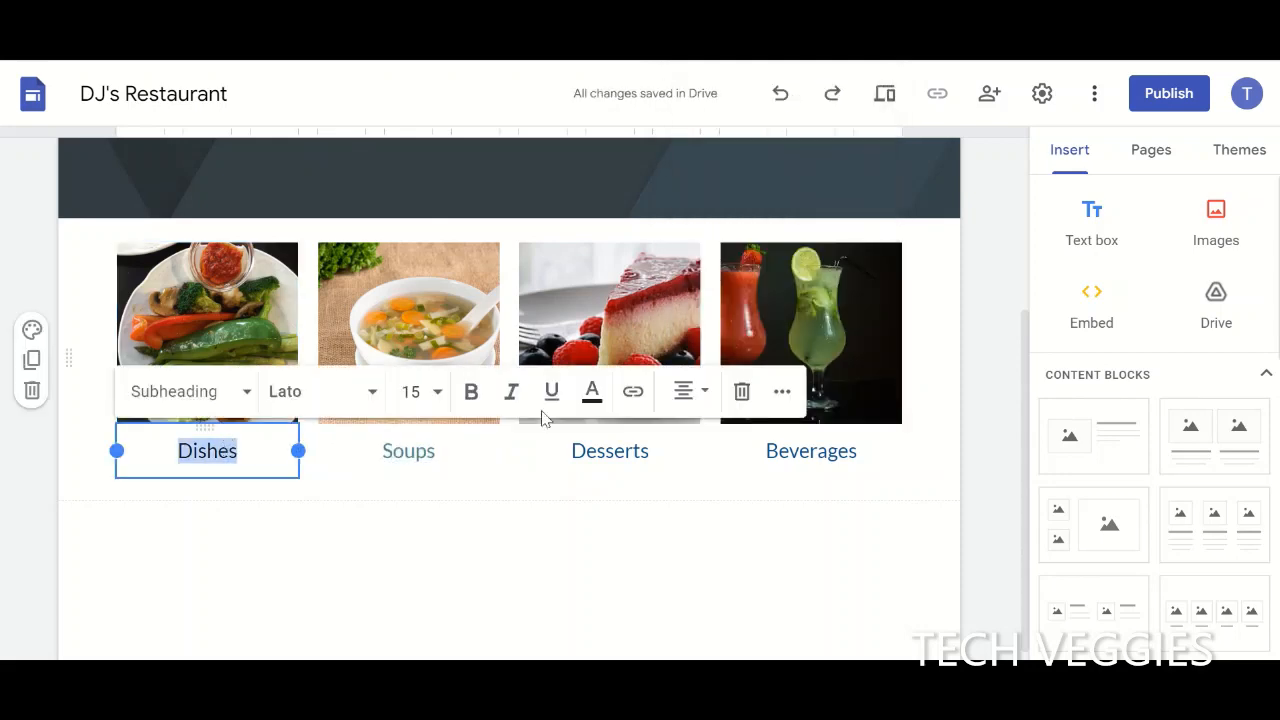
left_click(592, 391)
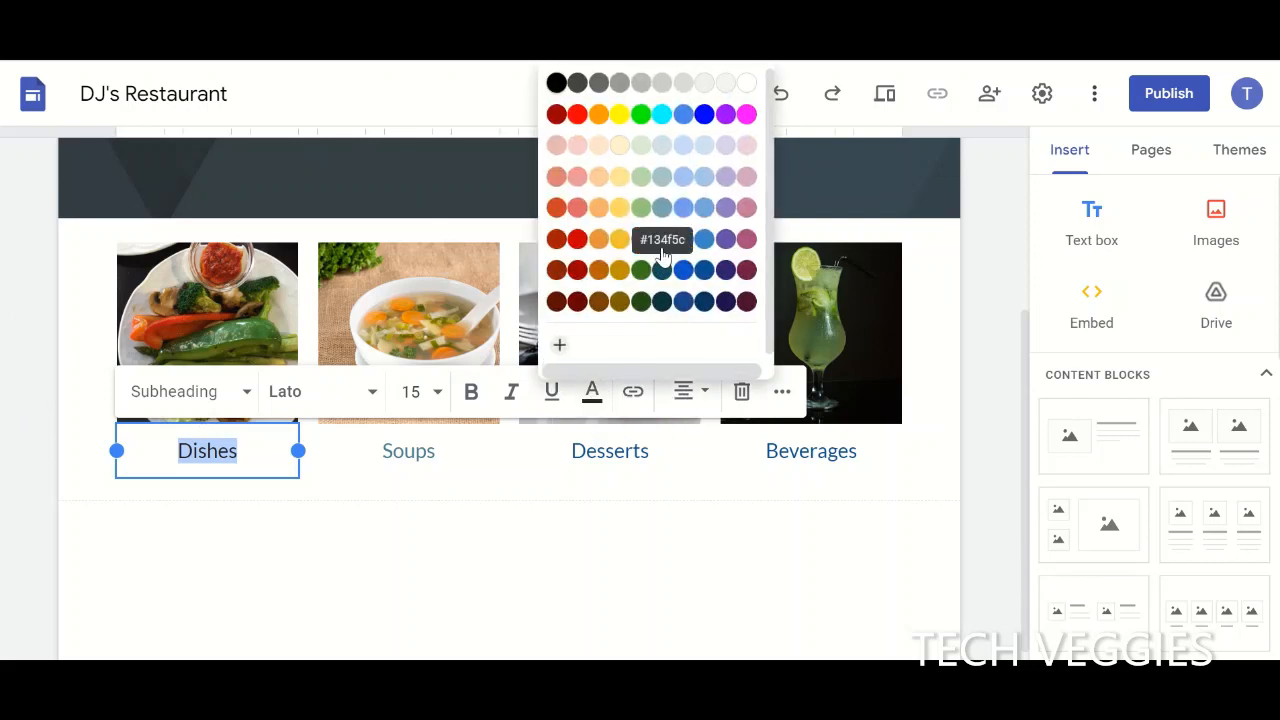
left_click(712, 246)
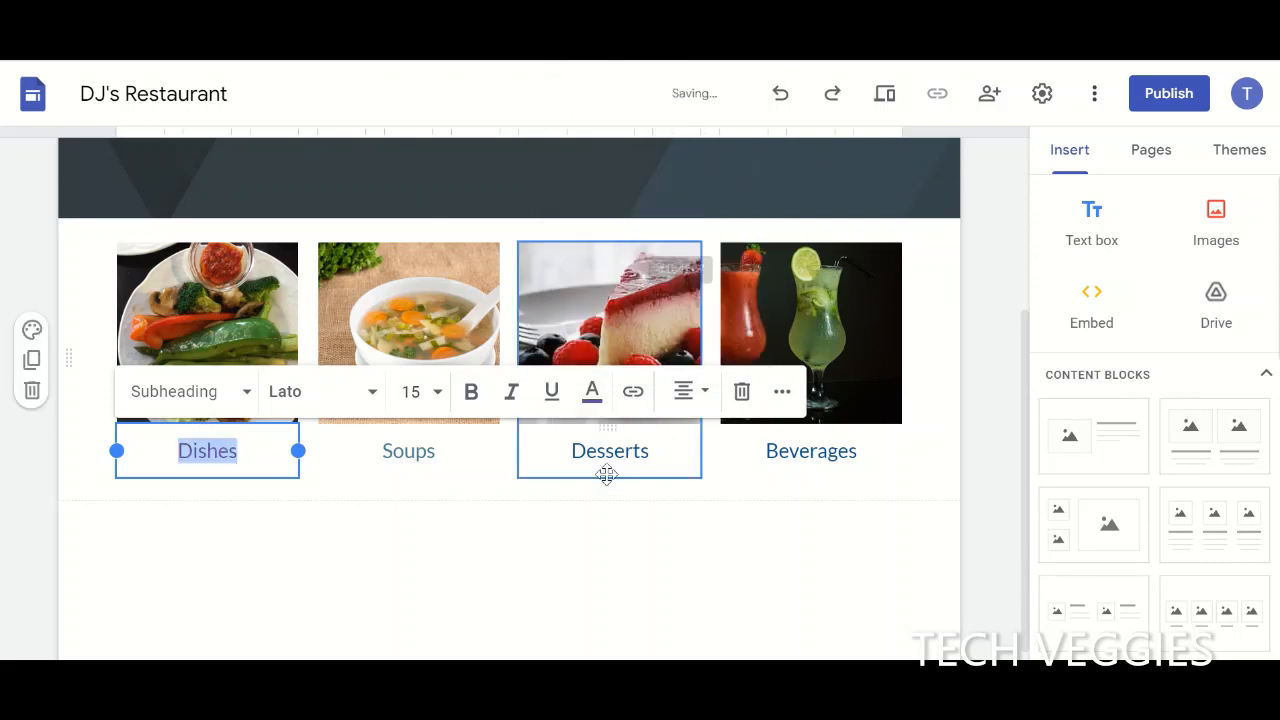
left_click(611, 517)
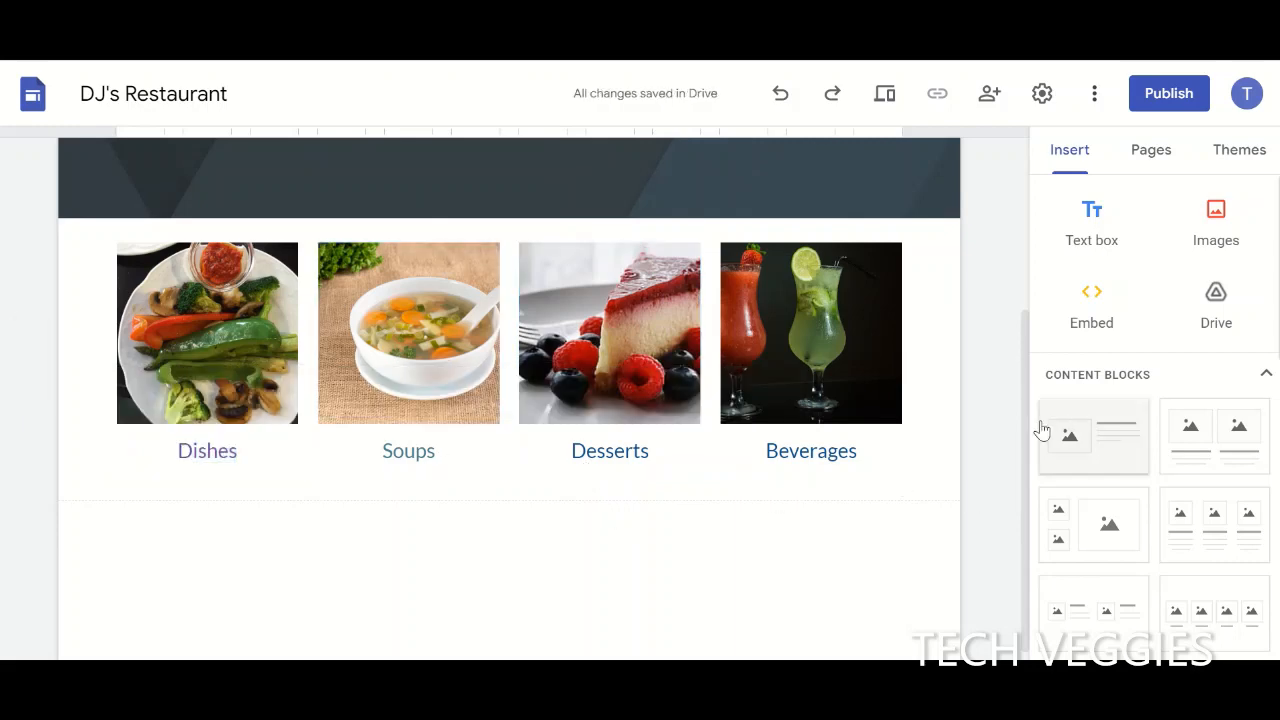
Add a new page named "About Us" to the site
left_click_drag(1024, 441, 1032, 238)
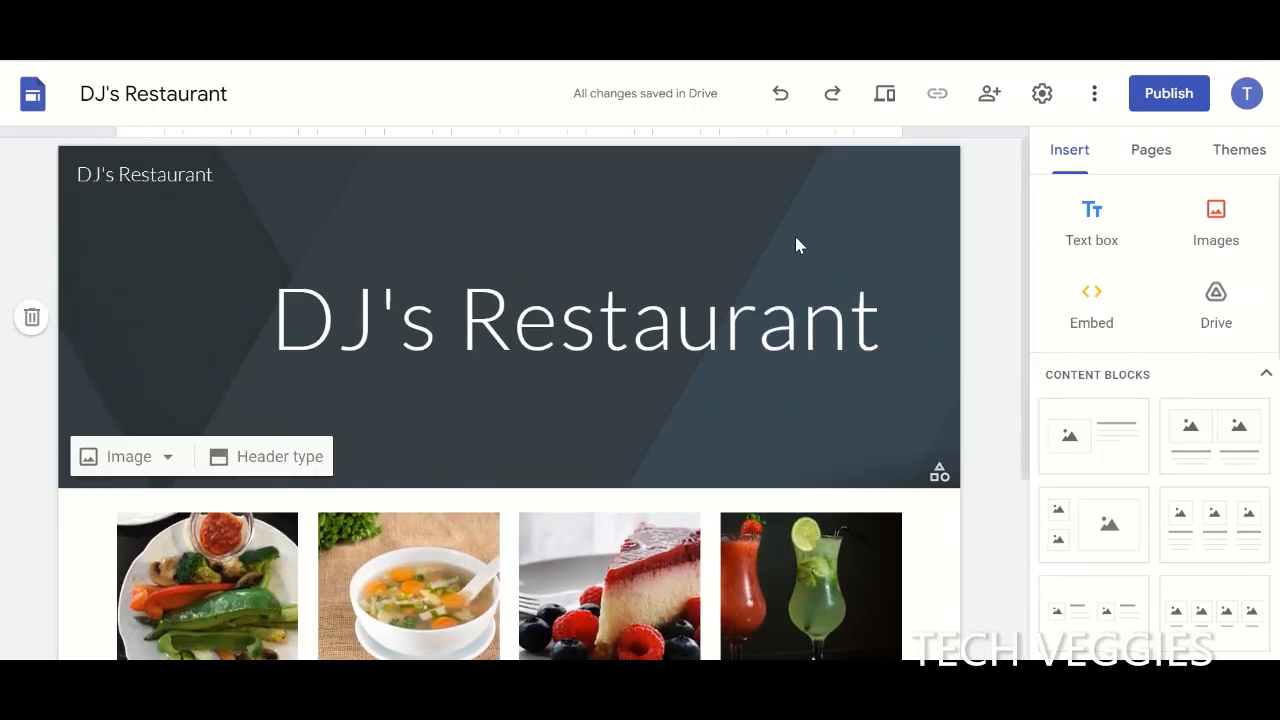
mouse_move(645, 178)
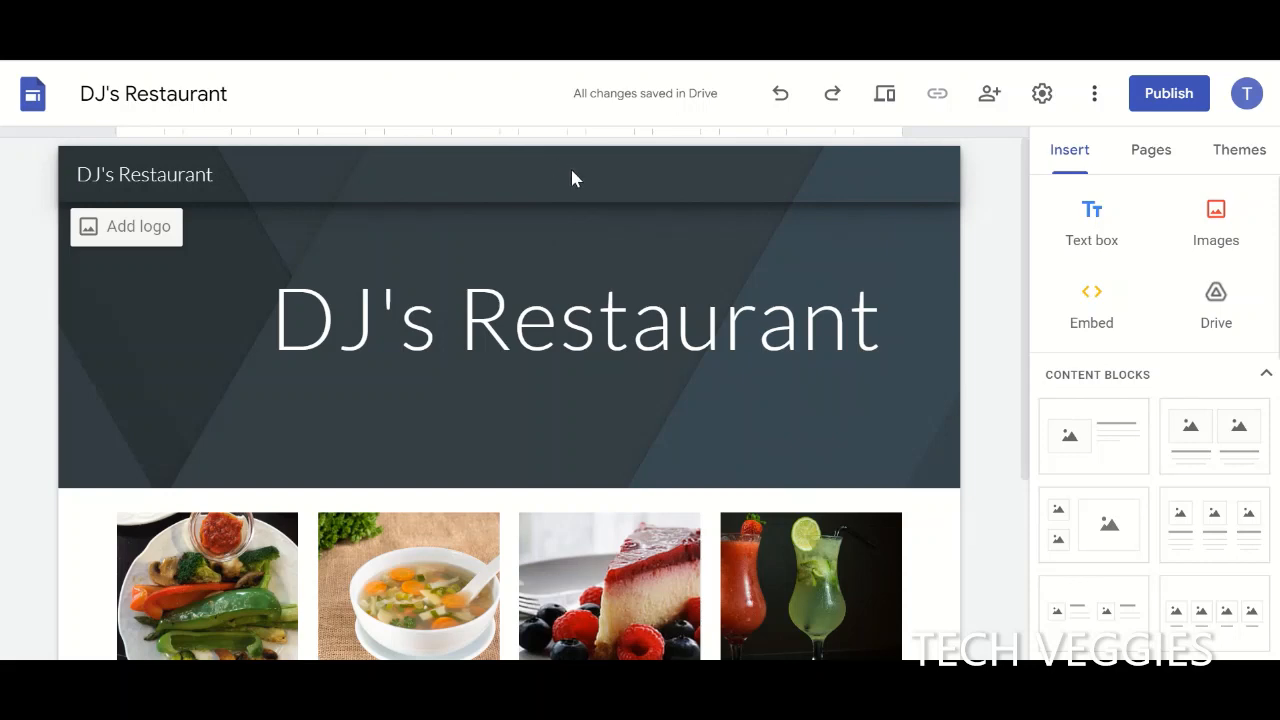
left_click(1153, 158)
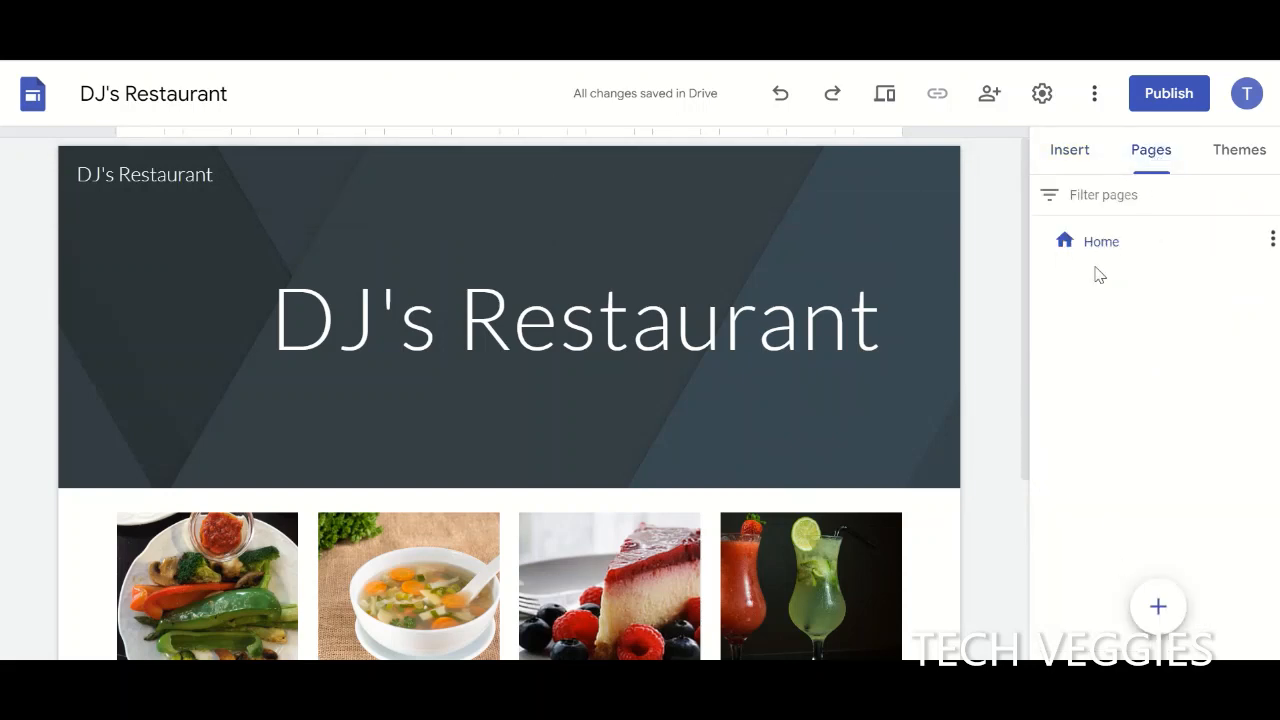
mouse_move(1157, 607)
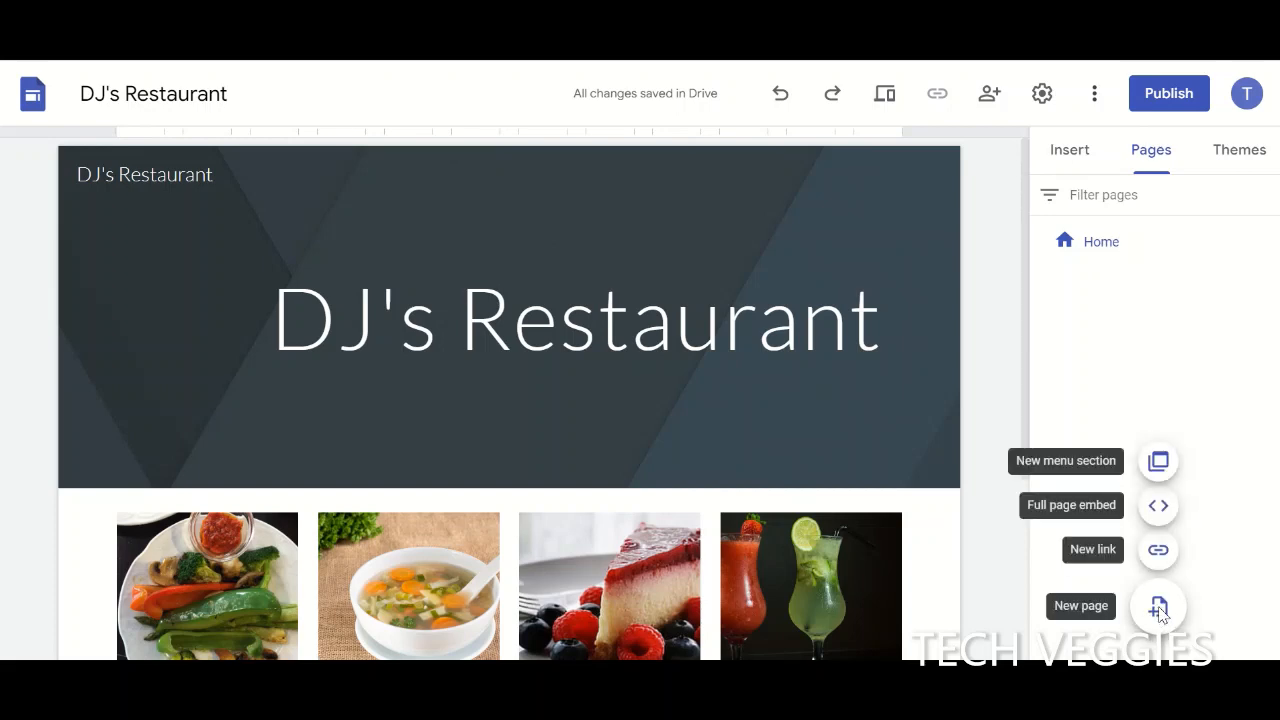
left_click(1159, 608)
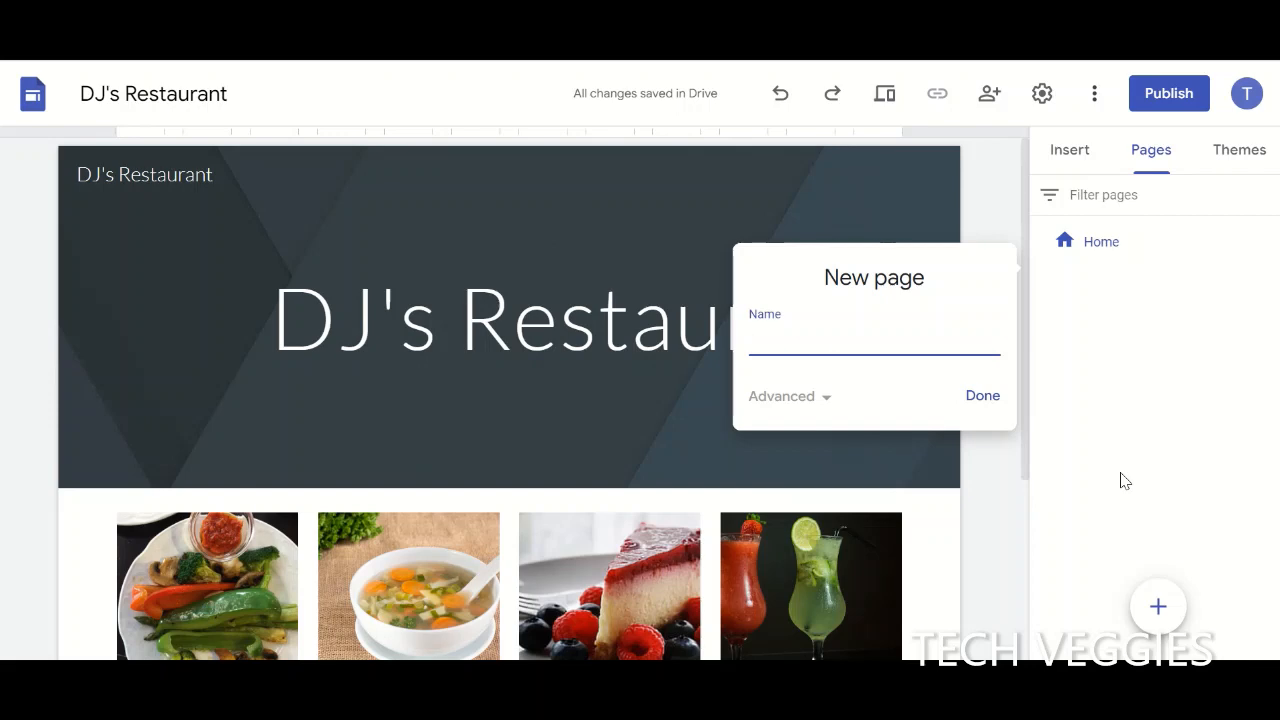
type("About Us")
left_click(984, 398)
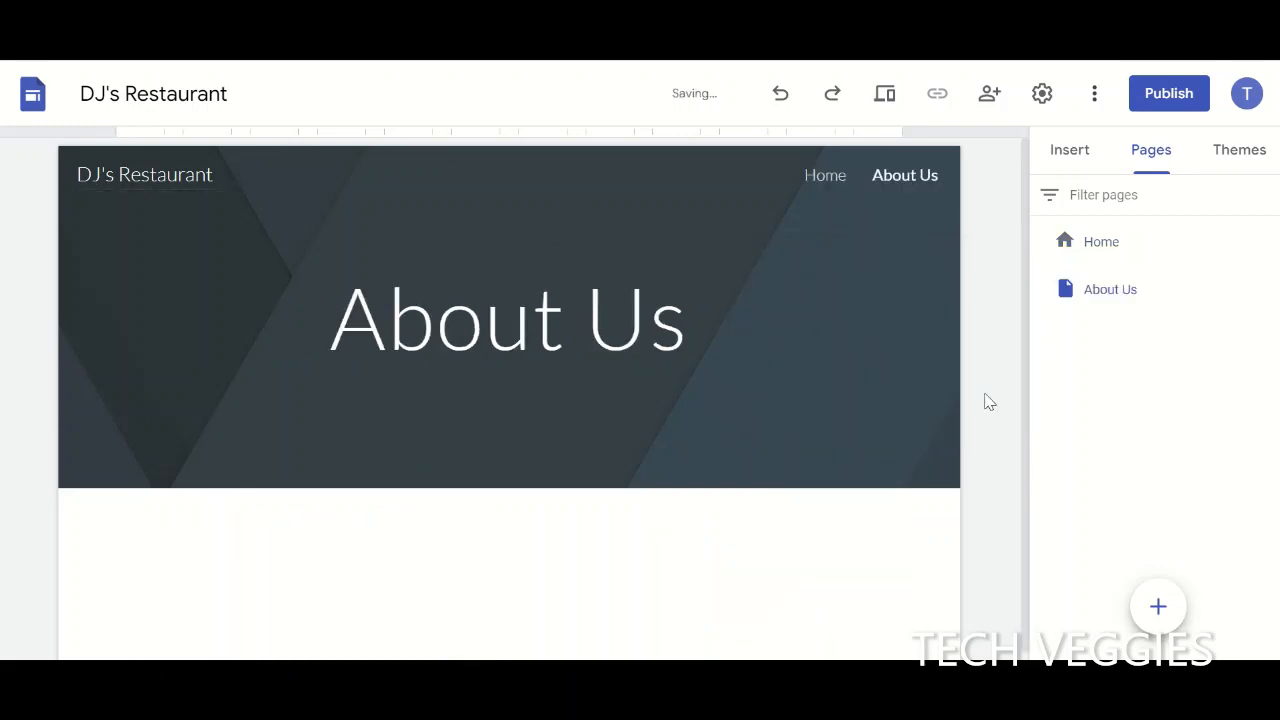
Add a new page named "Menu" to the site
mouse_move(1157, 608)
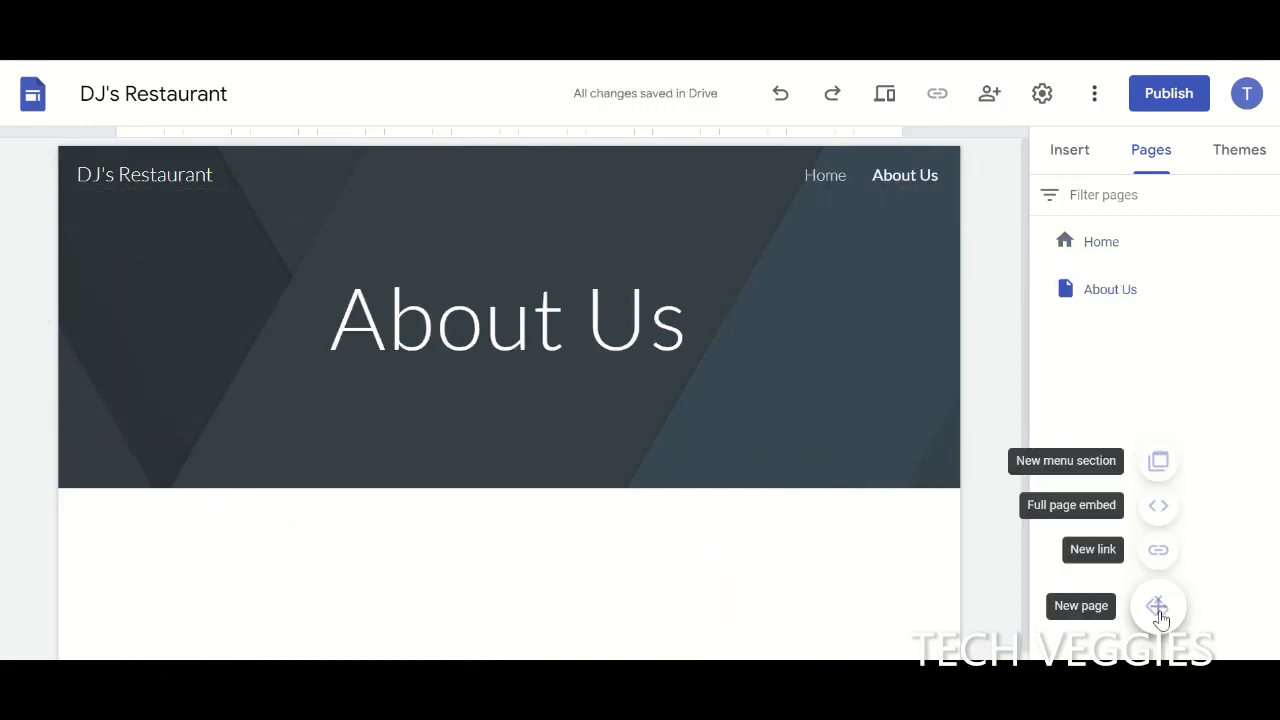
left_click(1158, 608)
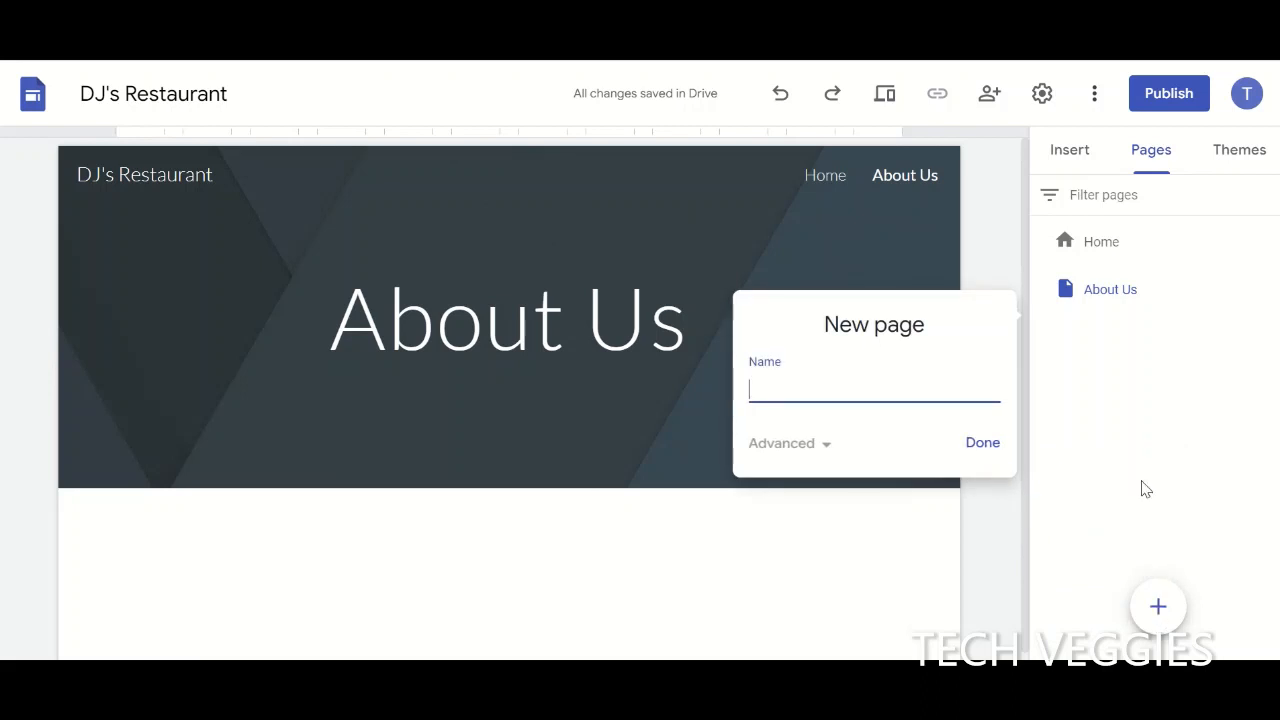
type("Menu")
left_click(985, 444)
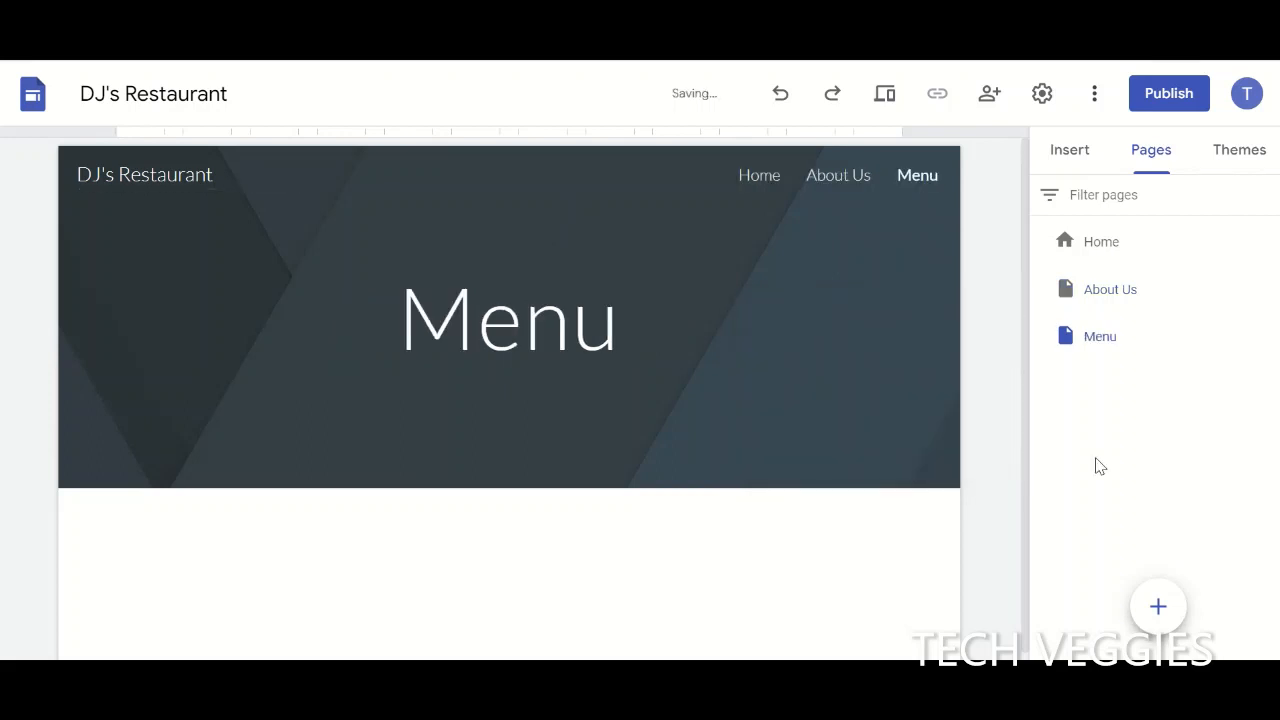
Add a new page named "Reservations" and widen its header title box so the title fits on one line
left_click(1158, 607)
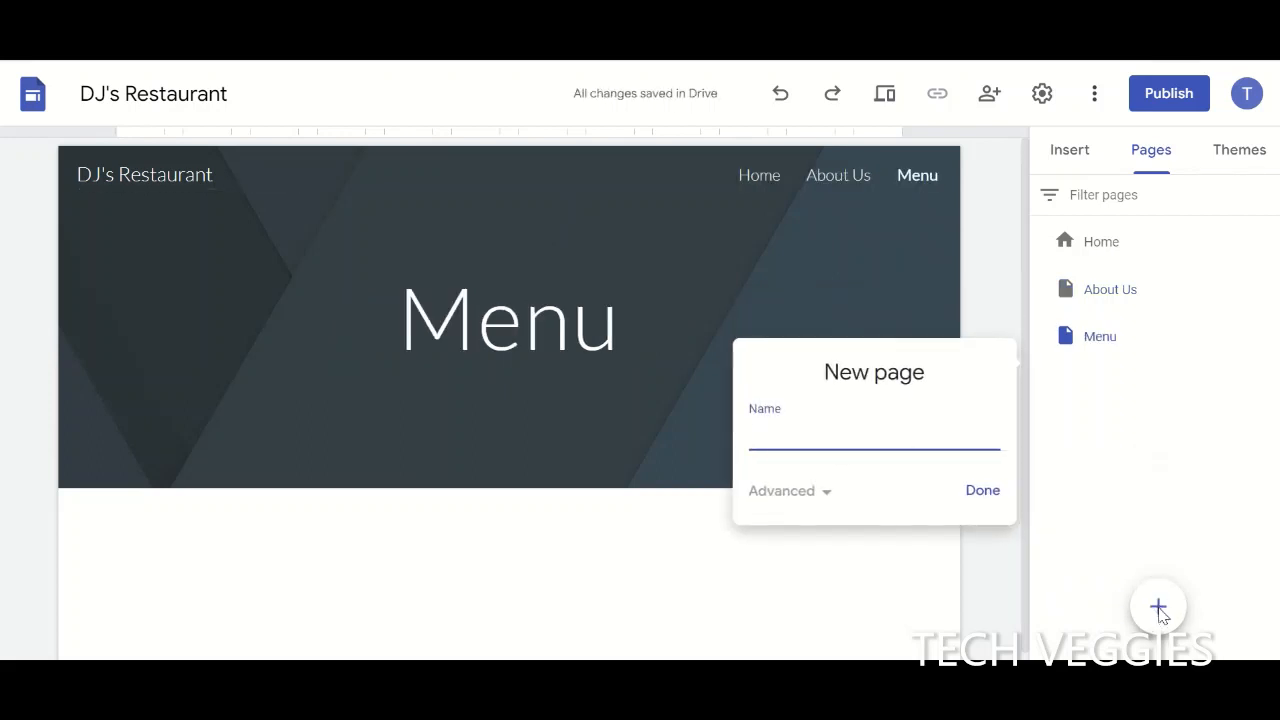
type("Reservations")
left_click(784, 440)
type("r")
left_click(984, 494)
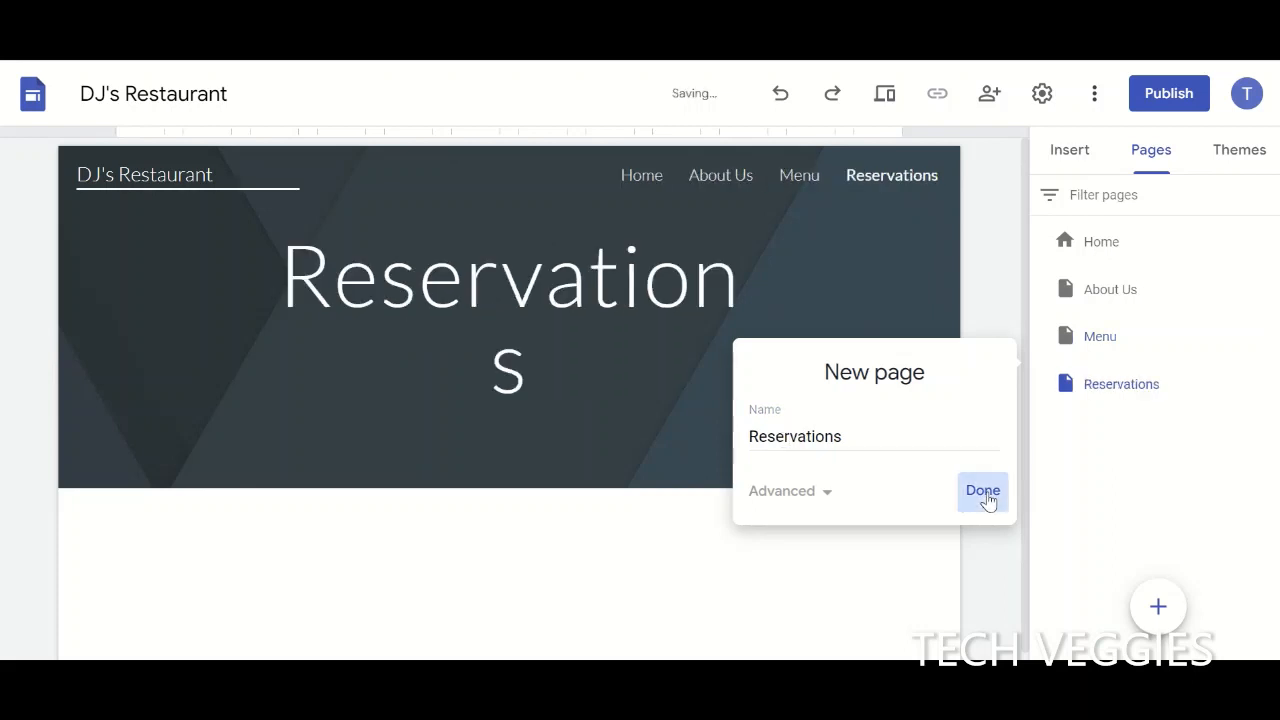
left_click(646, 270)
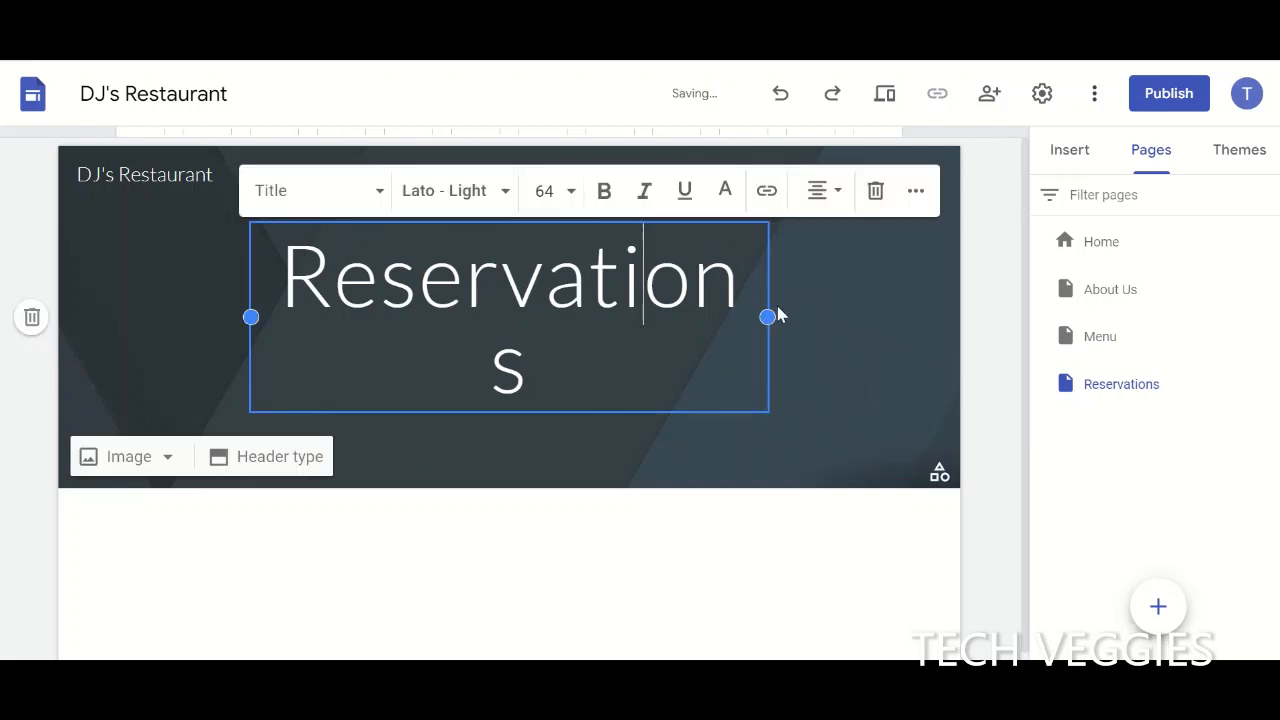
left_click_drag(777, 314, 835, 317)
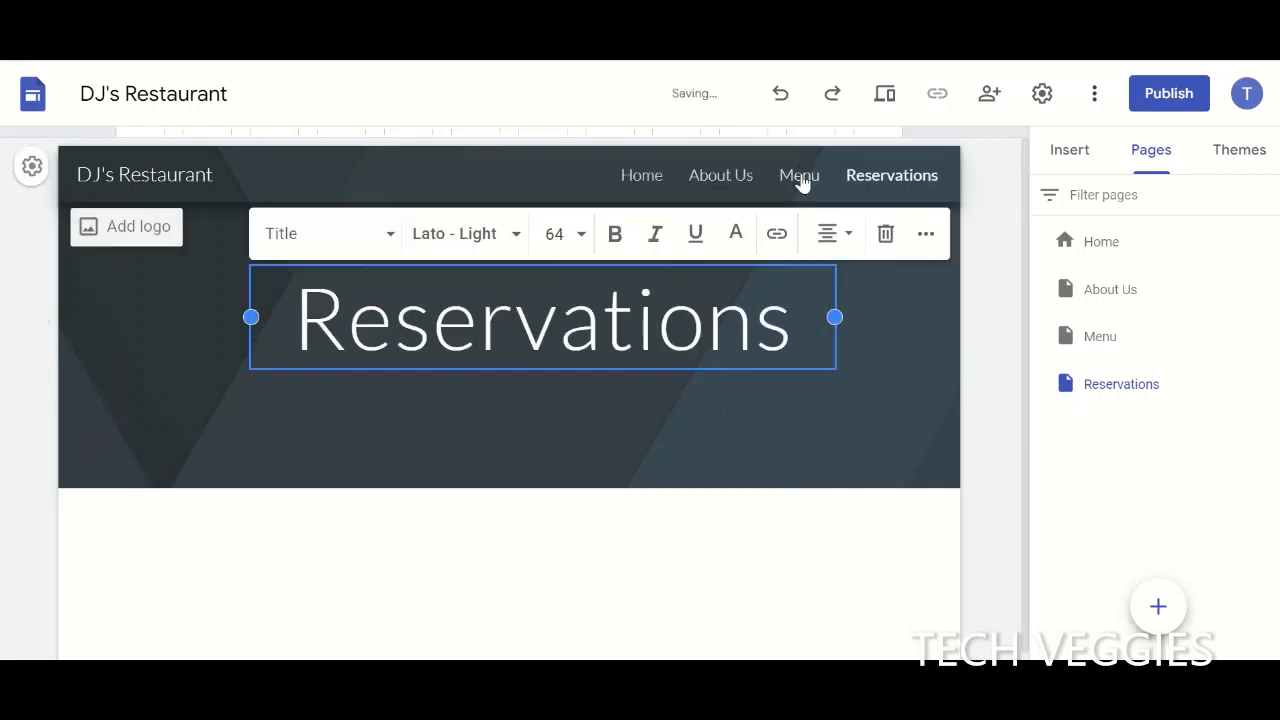
Add a page named "Order/Pickup" directly after About Us and widen its header title box to fit the title on one line
left_click(800, 178)
left_click(750, 178)
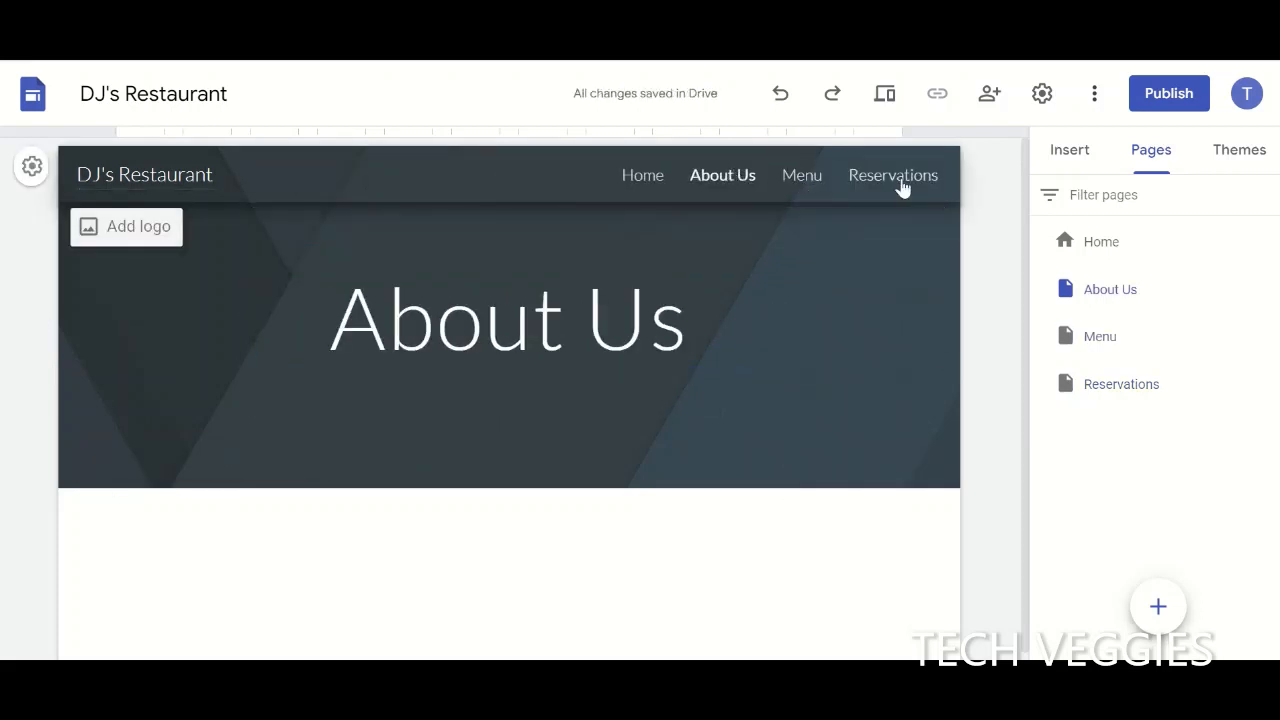
mouse_move(1157, 606)
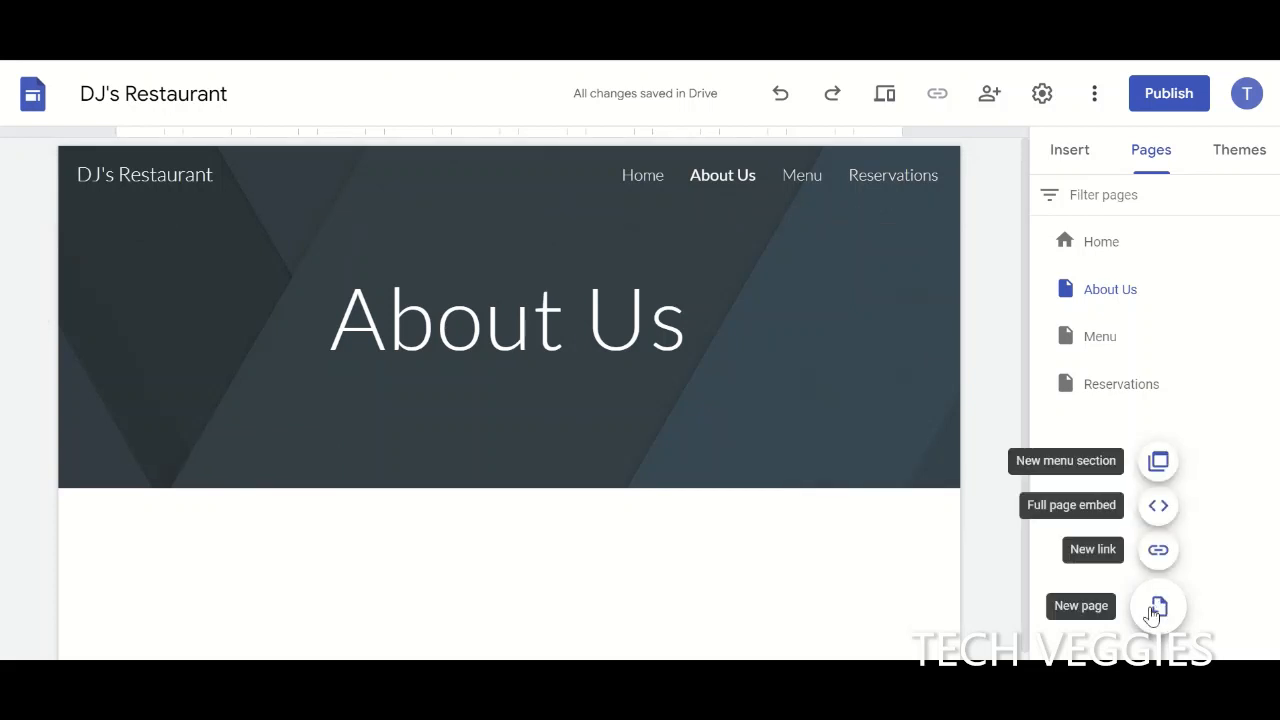
left_click(1155, 613)
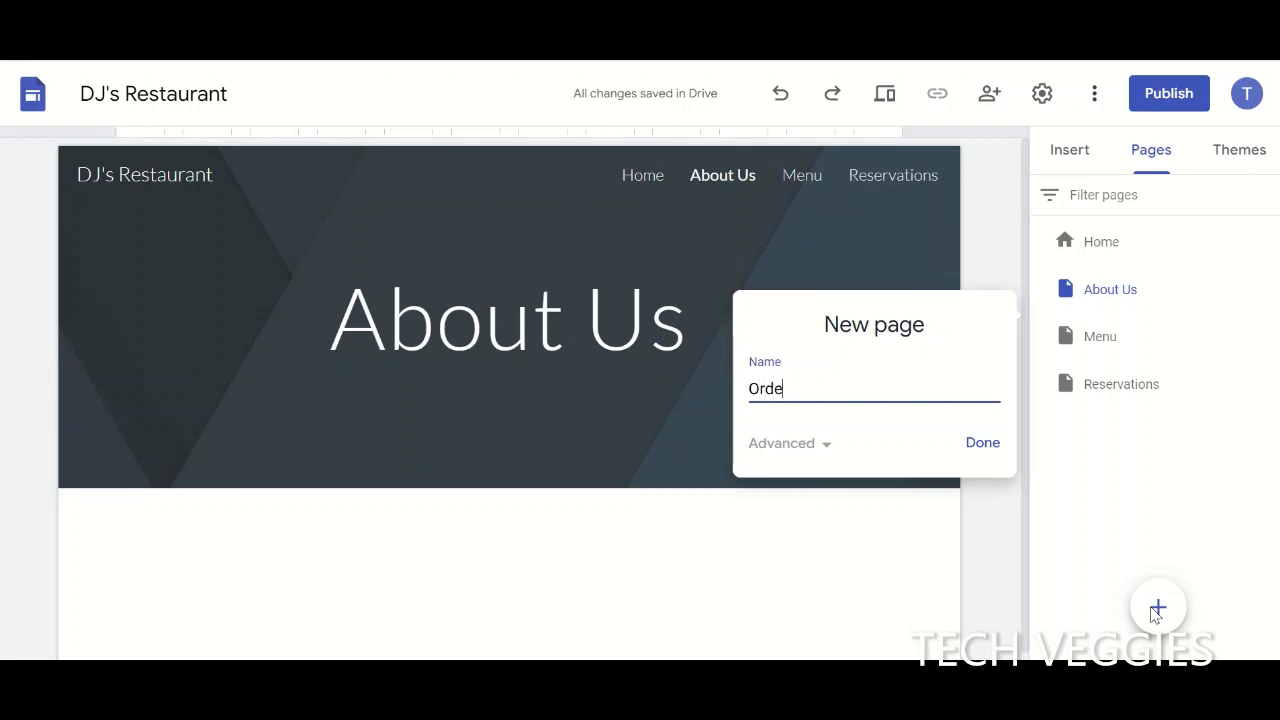
type("Order/Pickup")
left_click(982, 443)
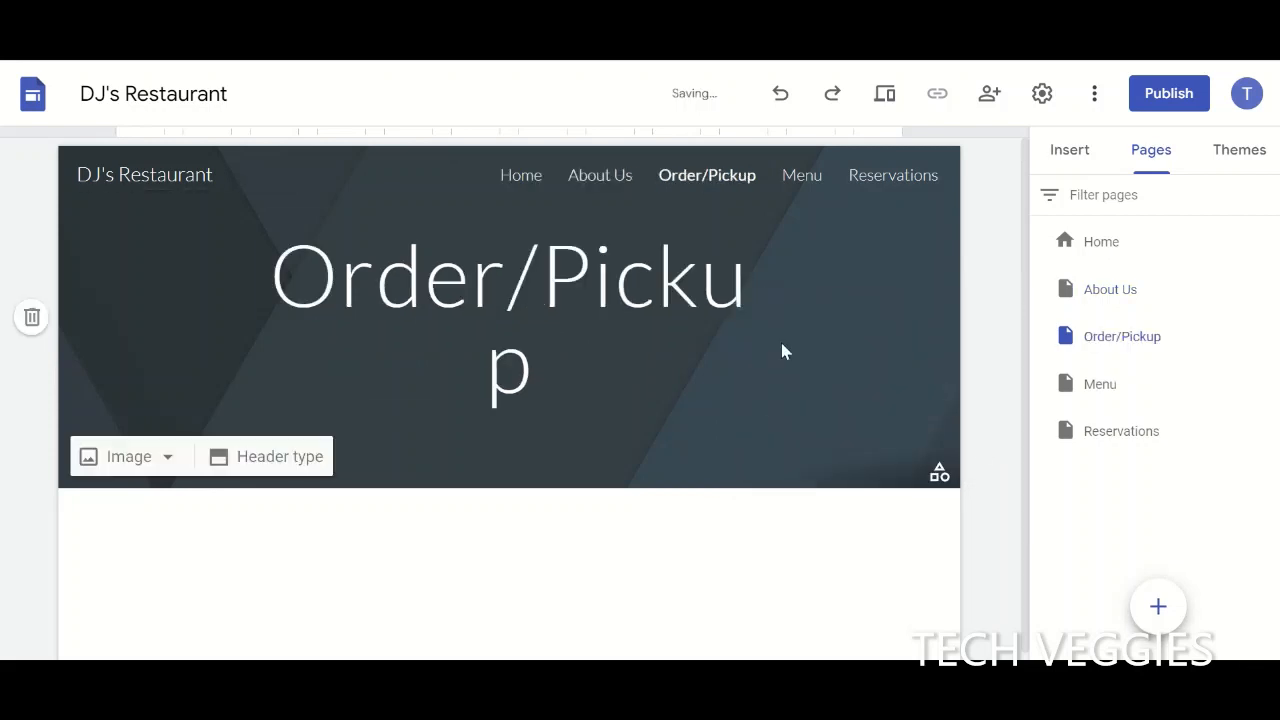
left_click(757, 300)
left_click_drag(766, 318, 835, 317)
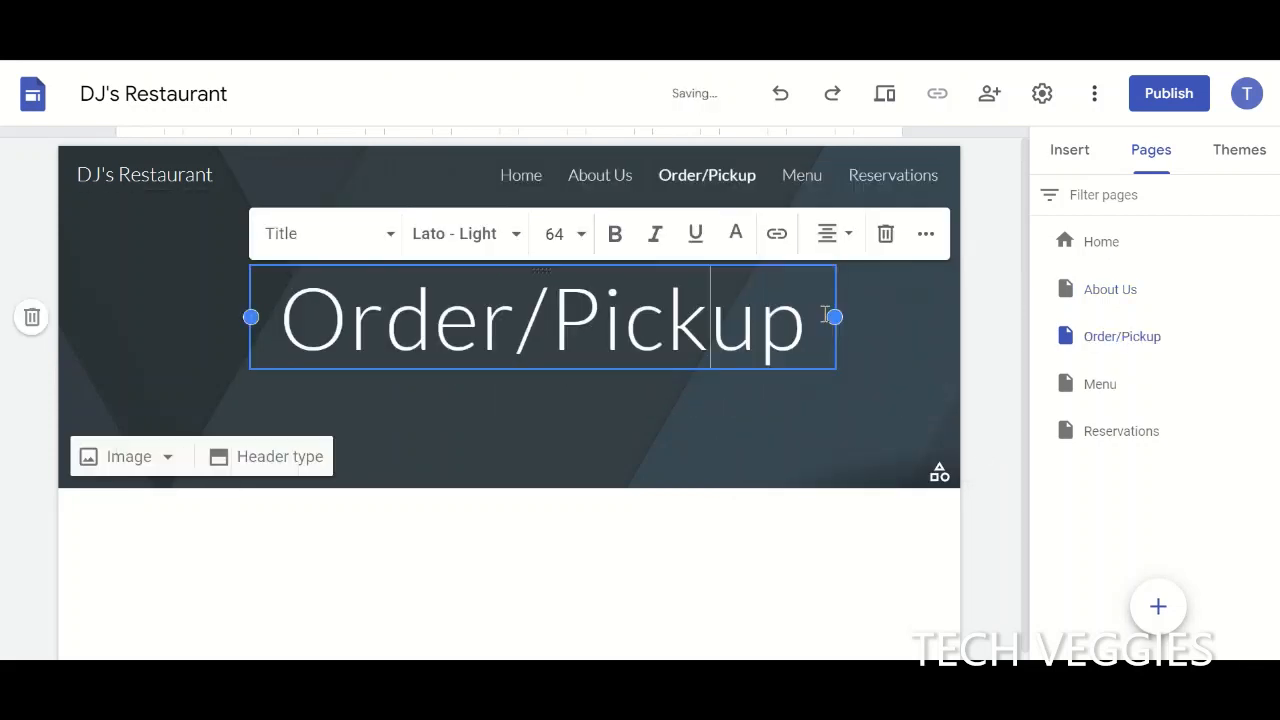
Add a new page named "Contact Us" to the site
left_click(1157, 606)
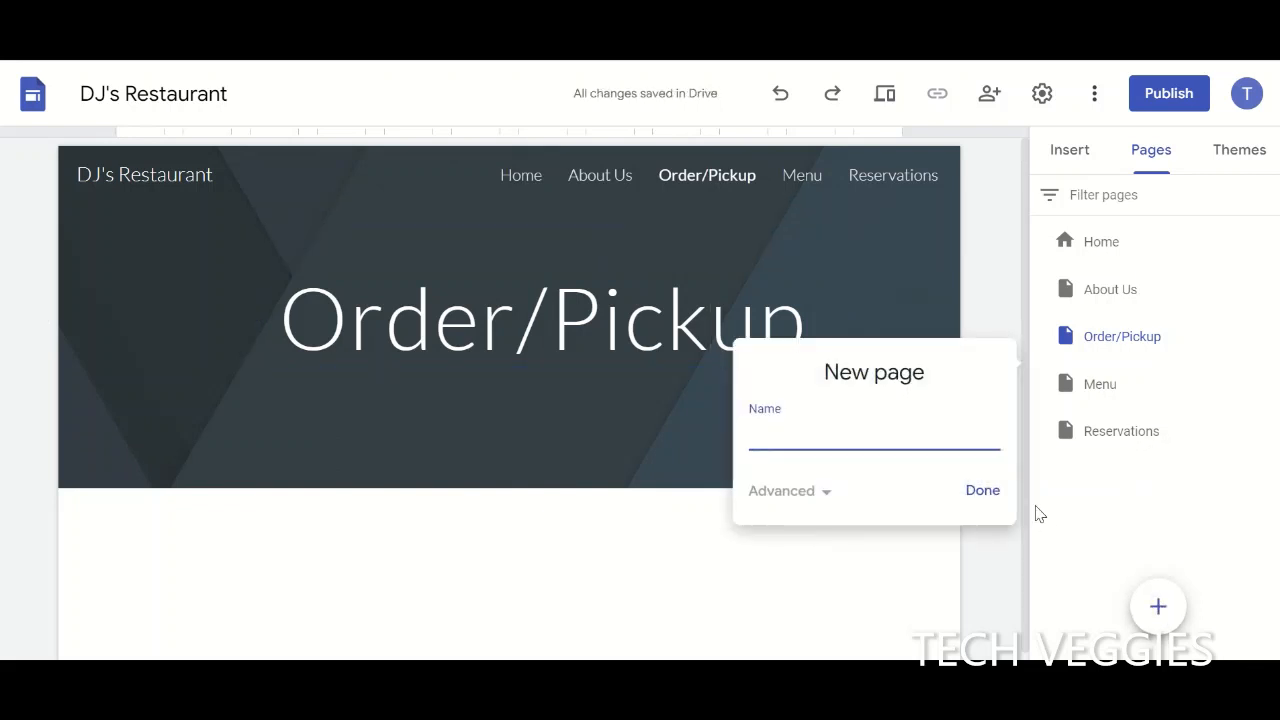
type("Contact Us")
left_click(986, 500)
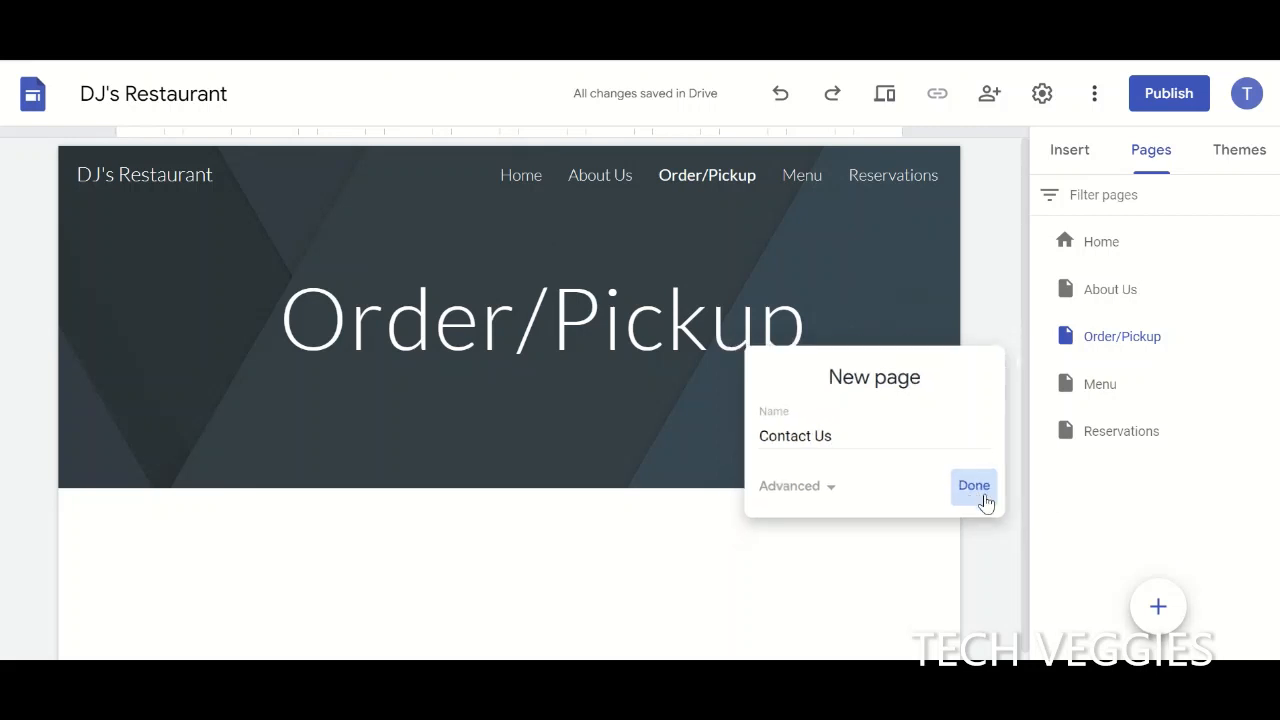
Add a new page named "FAQ" to the site, directly after Contact Us
left_click(1158, 606)
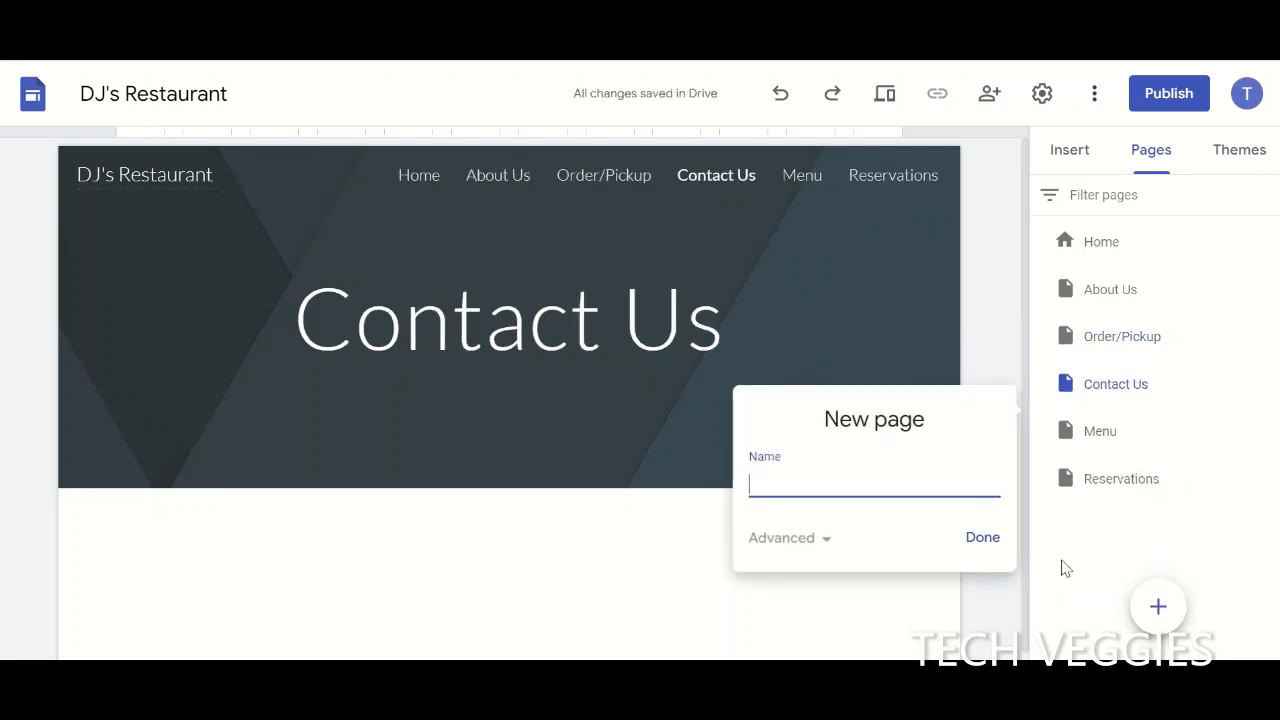
type("FAQ")
left_click(982, 538)
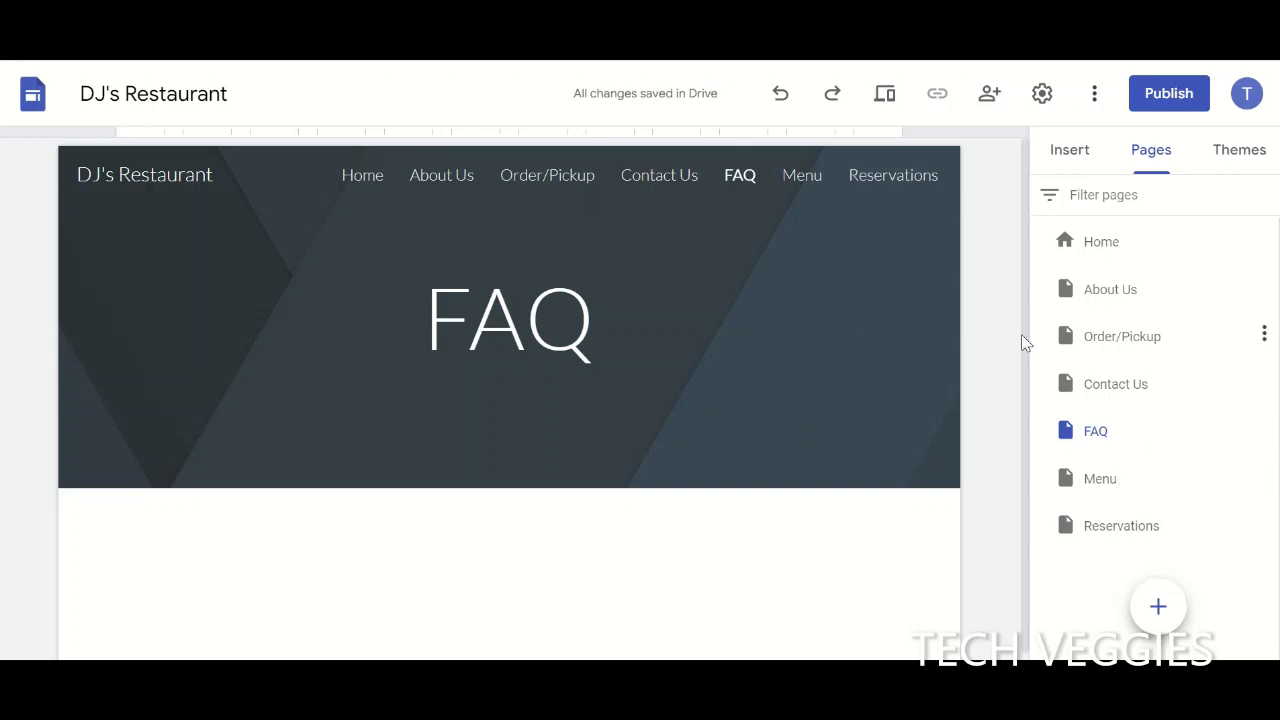
Insert an empty text box below the header of the About Us page
left_click(431, 190)
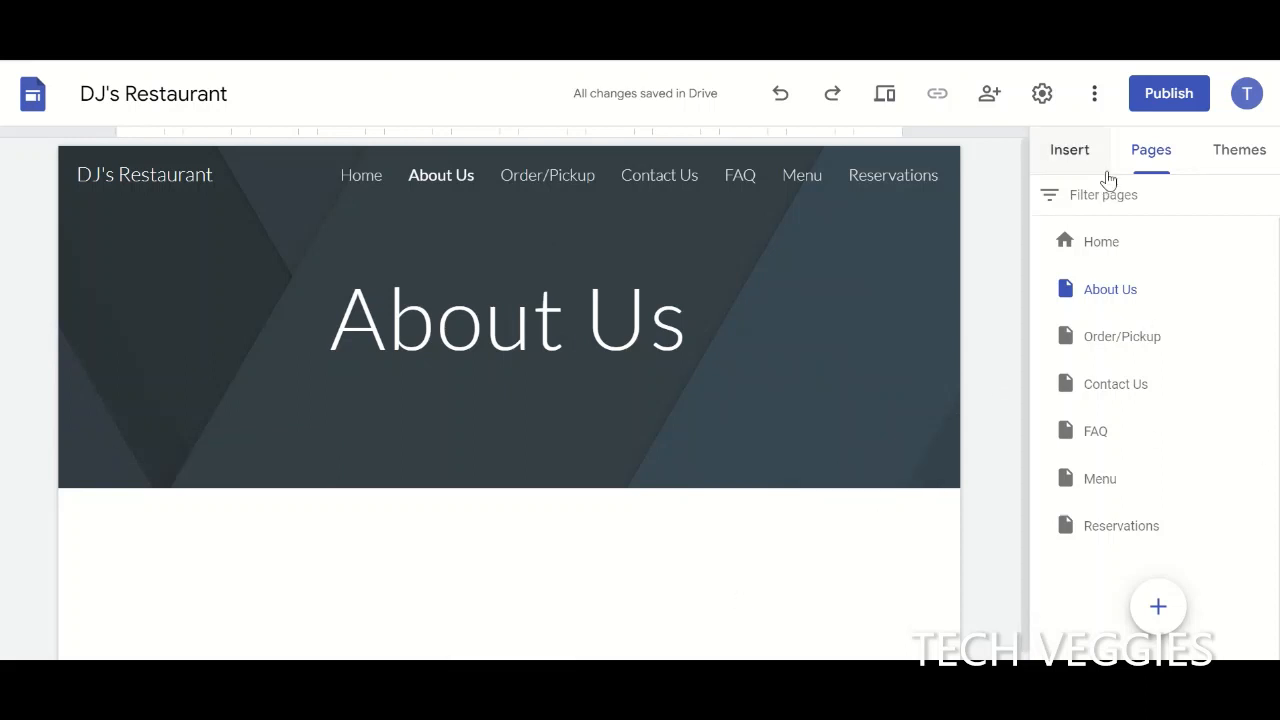
left_click(1078, 155)
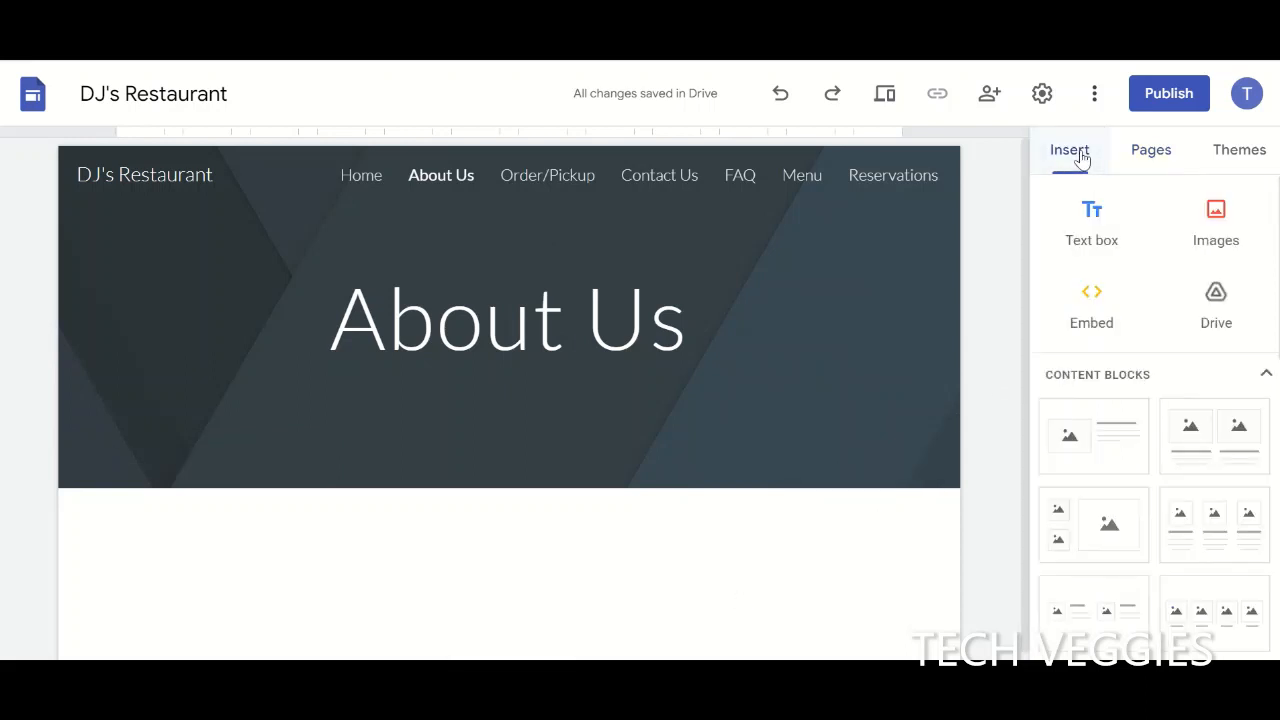
left_click(1094, 230)
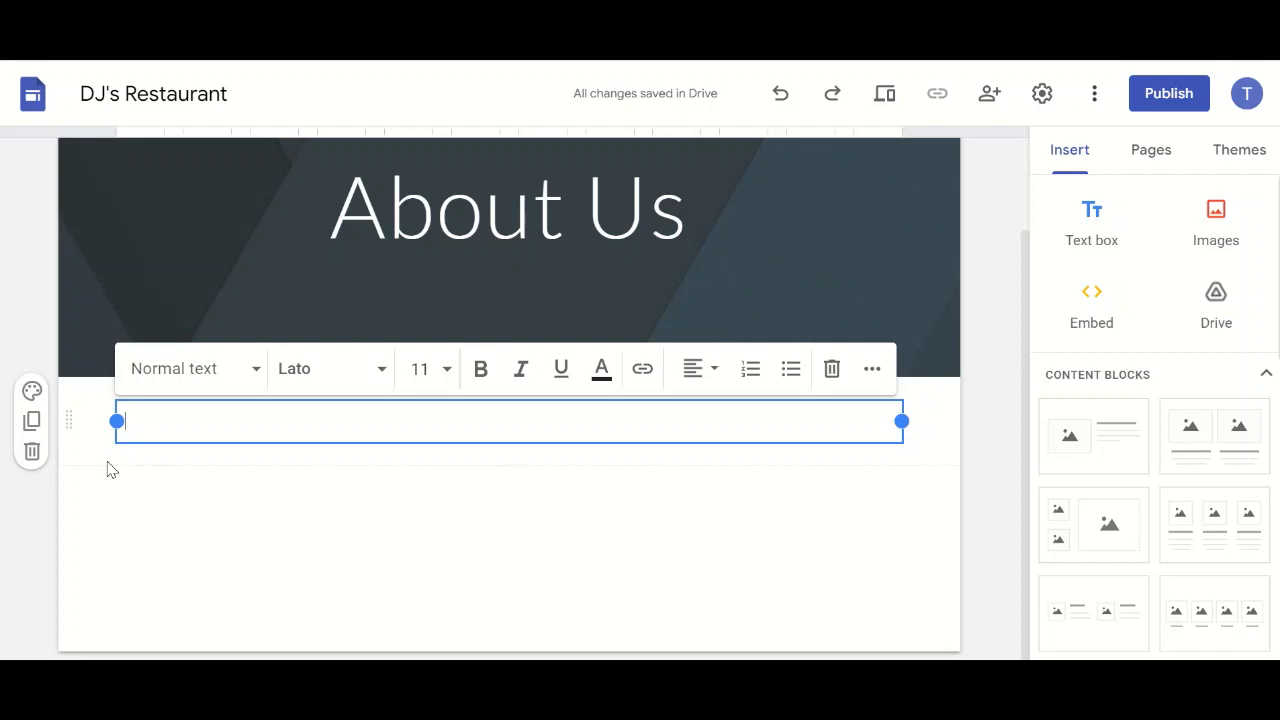
Copy the About Us text, including Mission and Vision, from Website INFO.pdf and paste it into the About Us page's text box
left_click(110, 45)
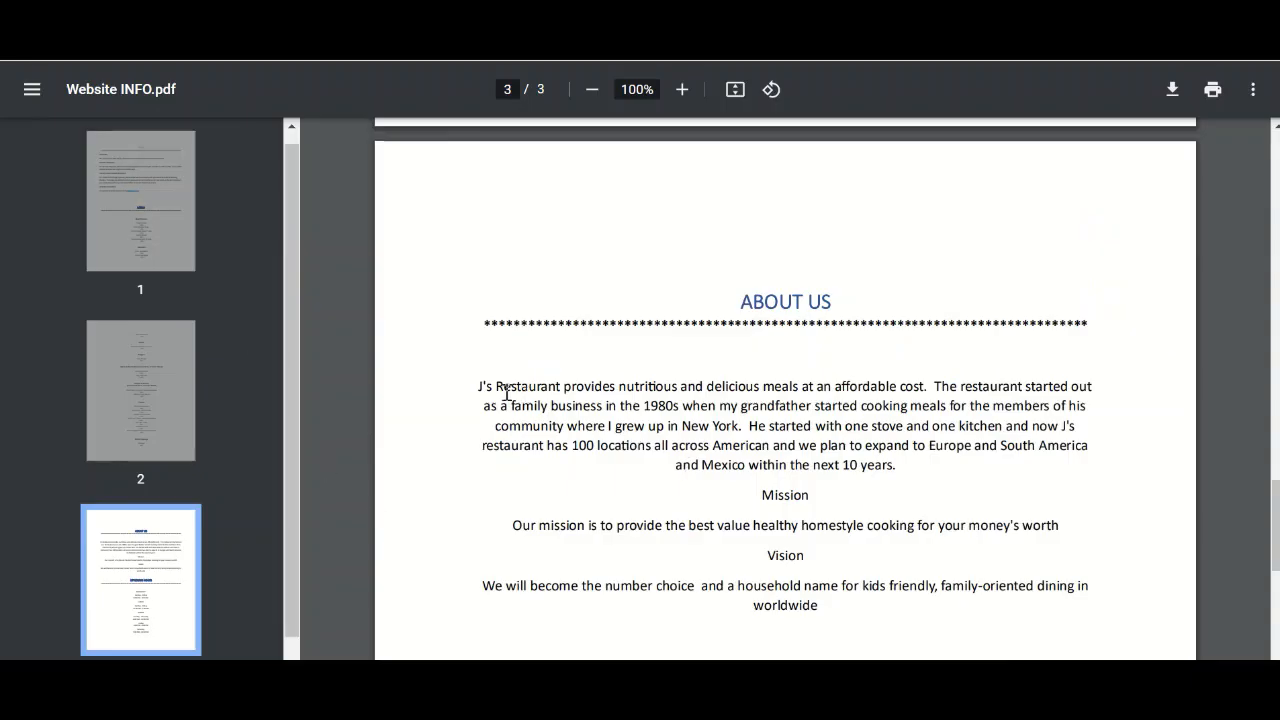
left_click_drag(479, 387, 826, 612)
key("ctrl+c")
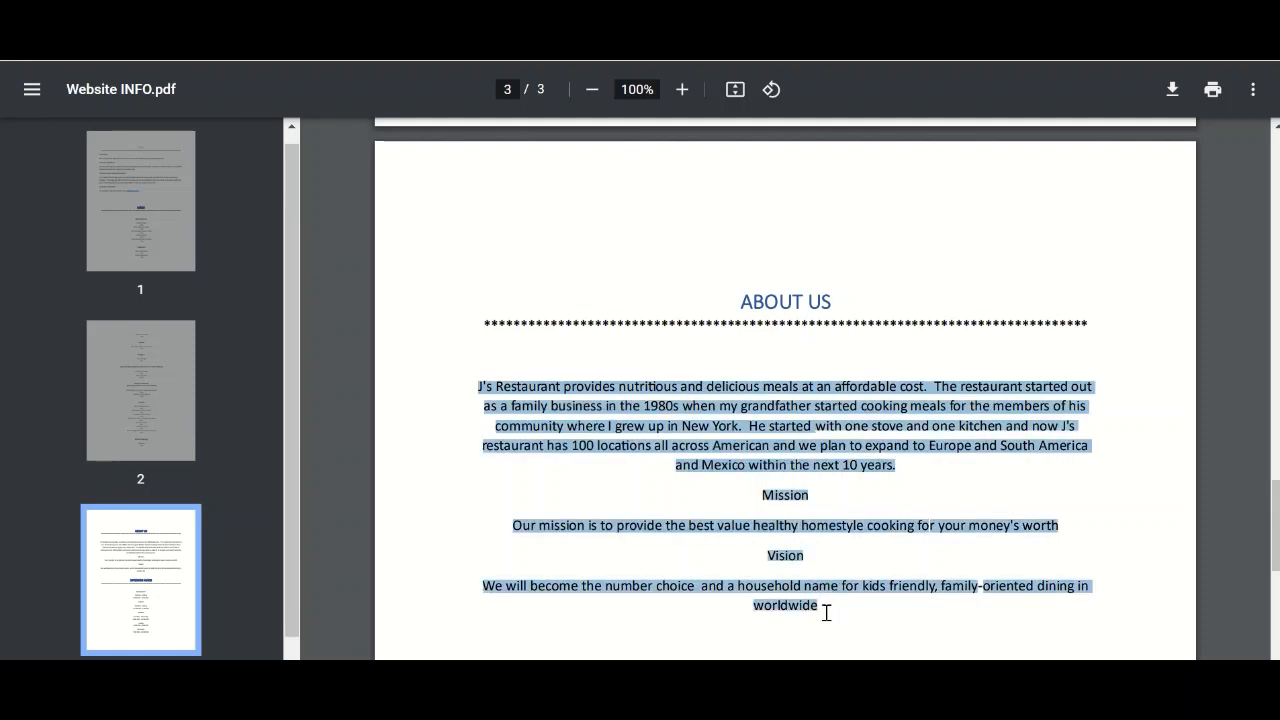
key("ctrl+Tab")
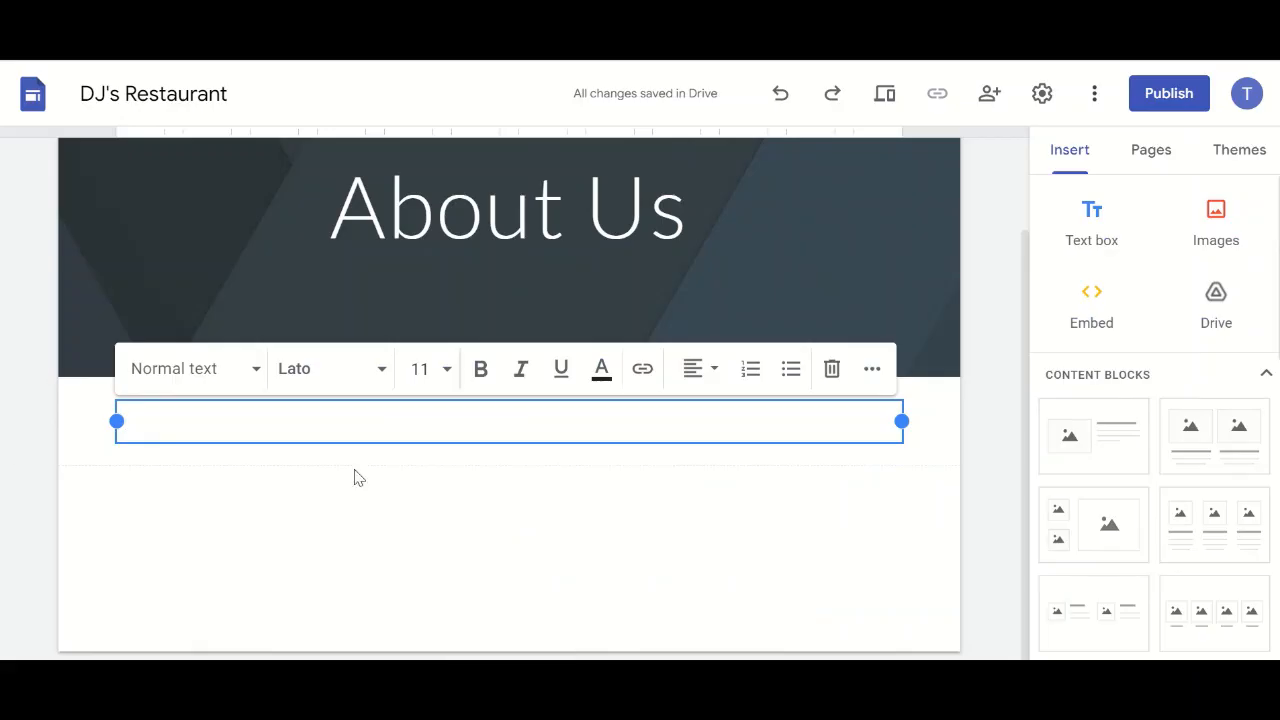
left_click(328, 431)
key("ctrl+v")
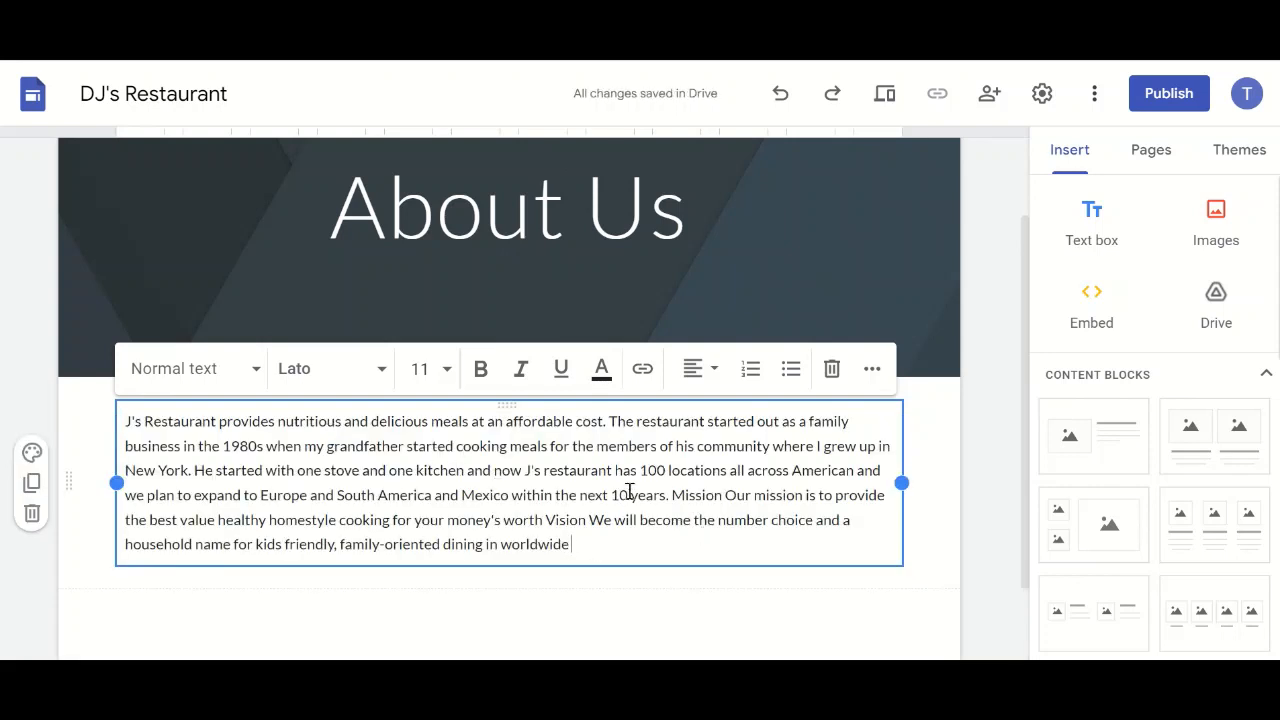
Split the pasted About Us text into paragraphs, with "Mission" and "Vision" each on their own line above their statements
left_click(672, 495)
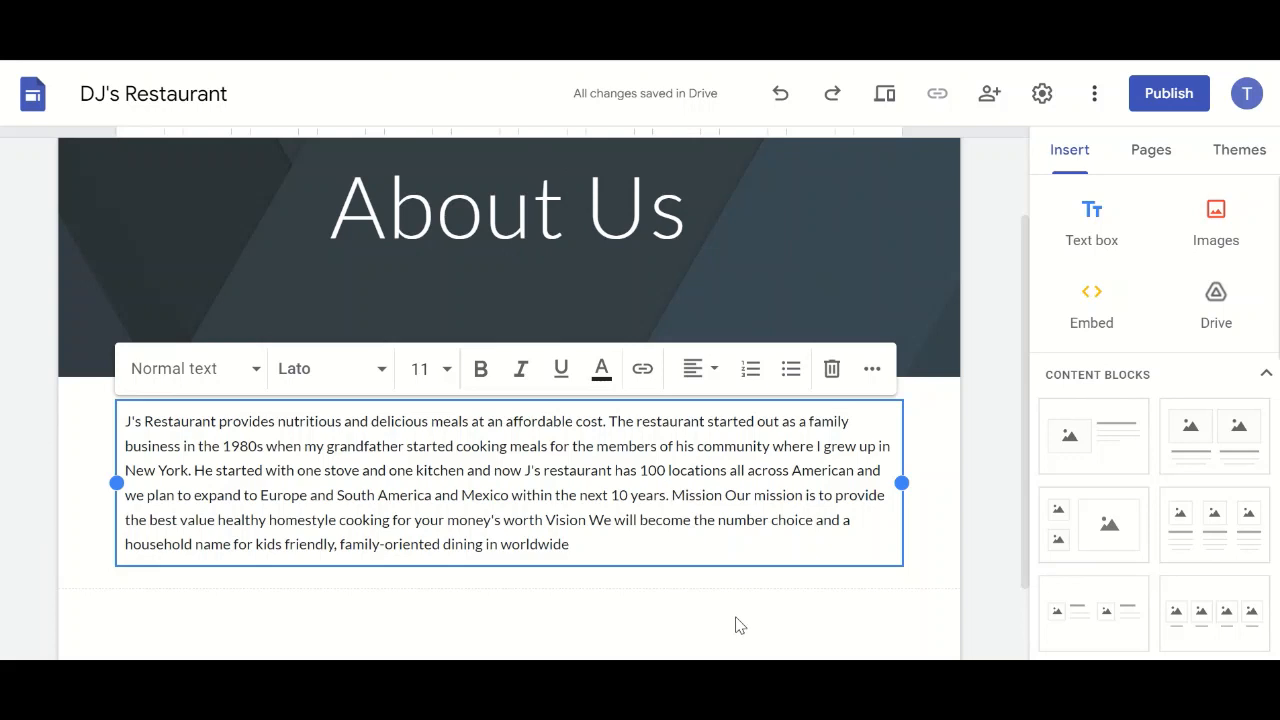
key("Return")
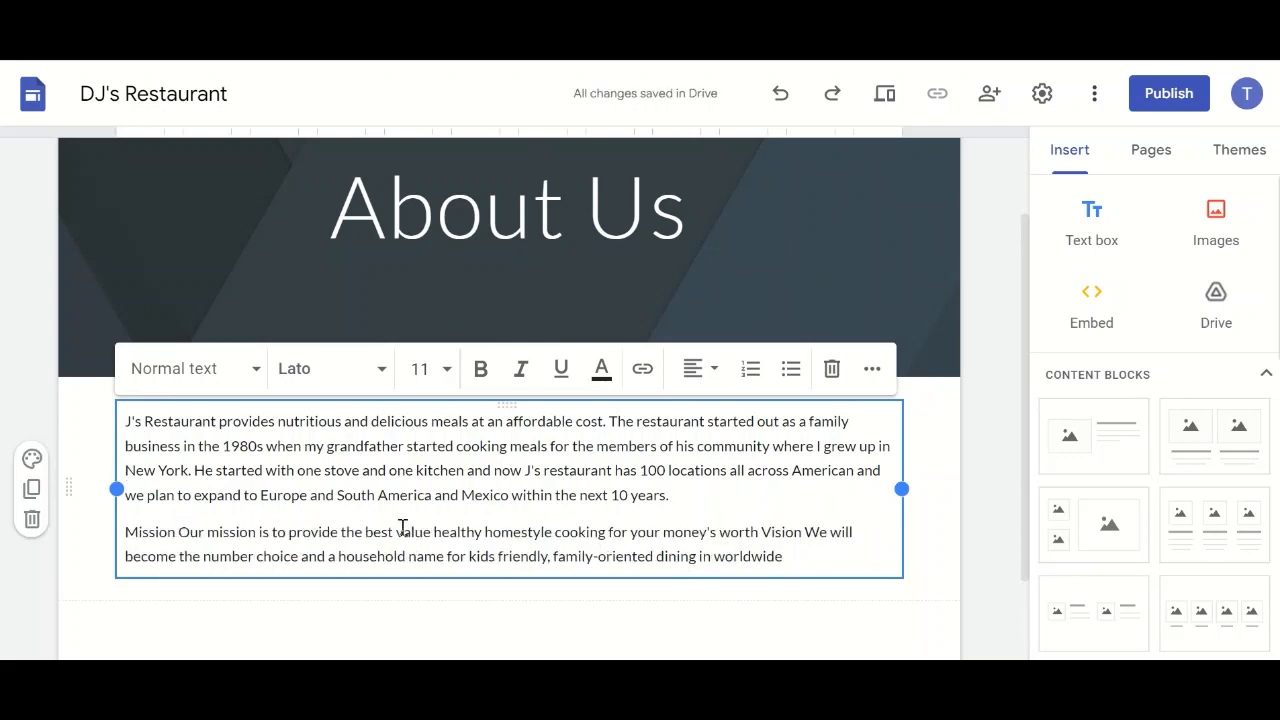
left_click(763, 532)
key("Return")
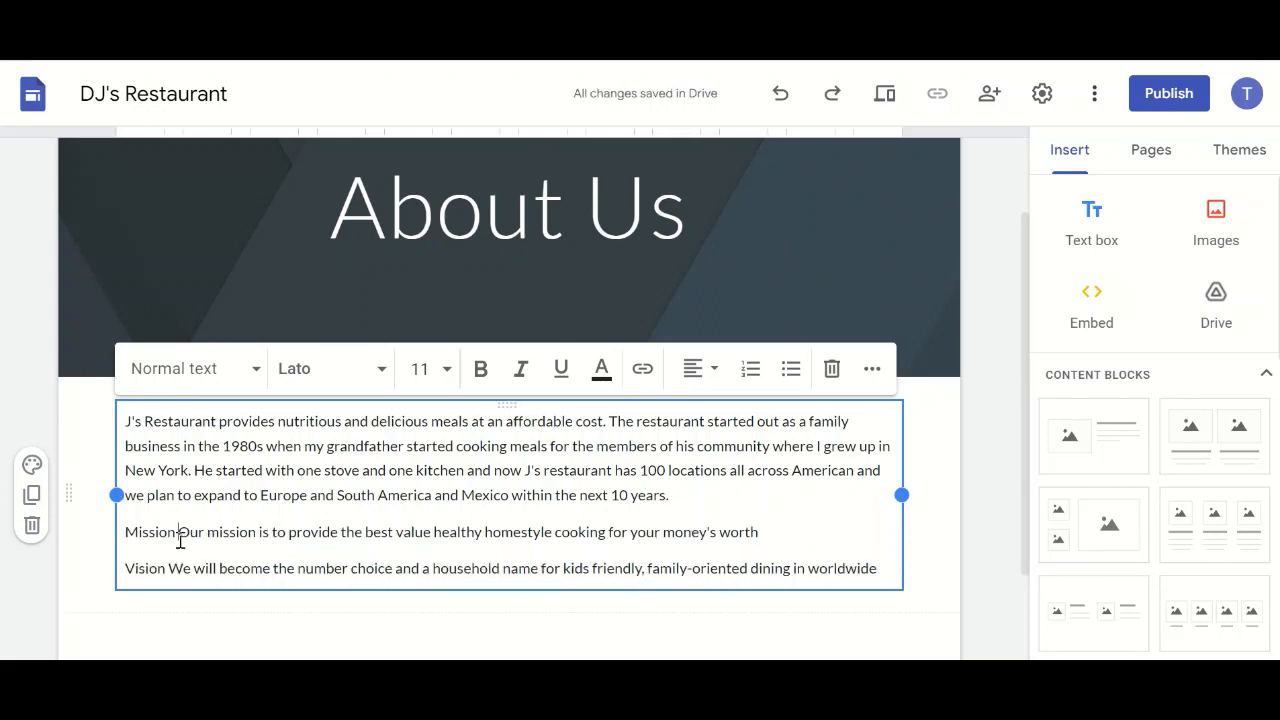
key("Return")
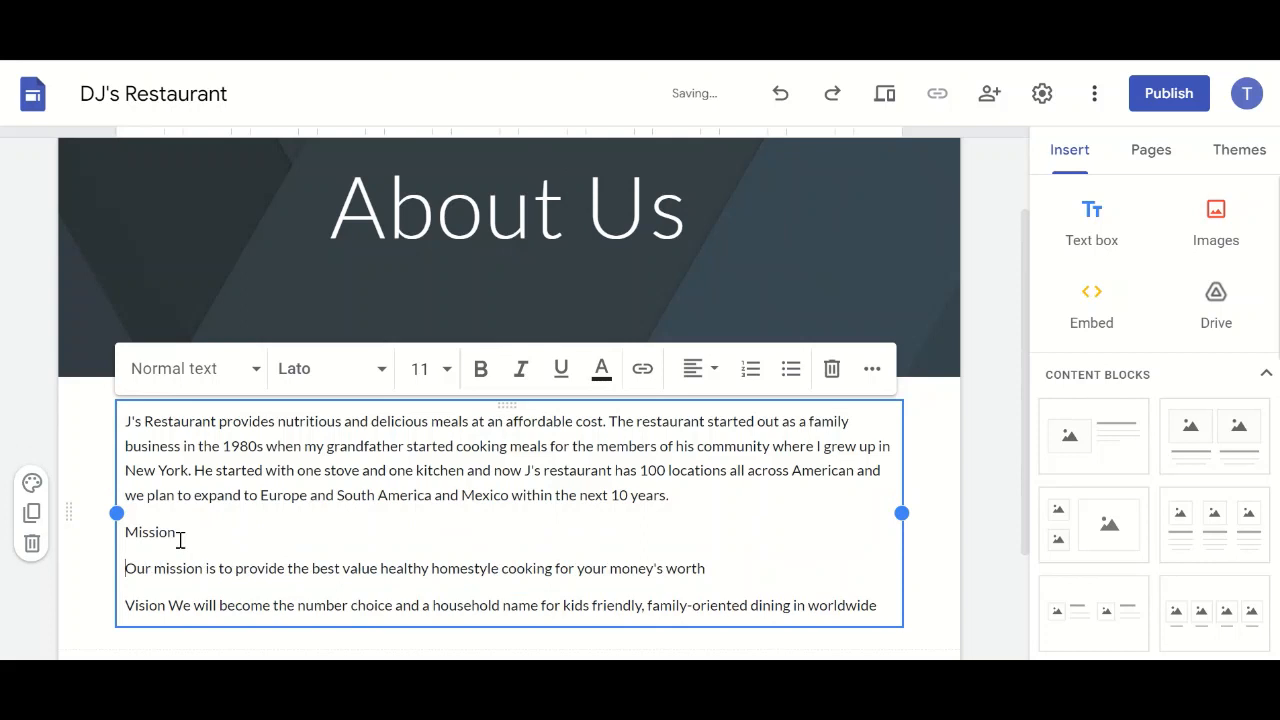
left_click(170, 605)
key("Return")
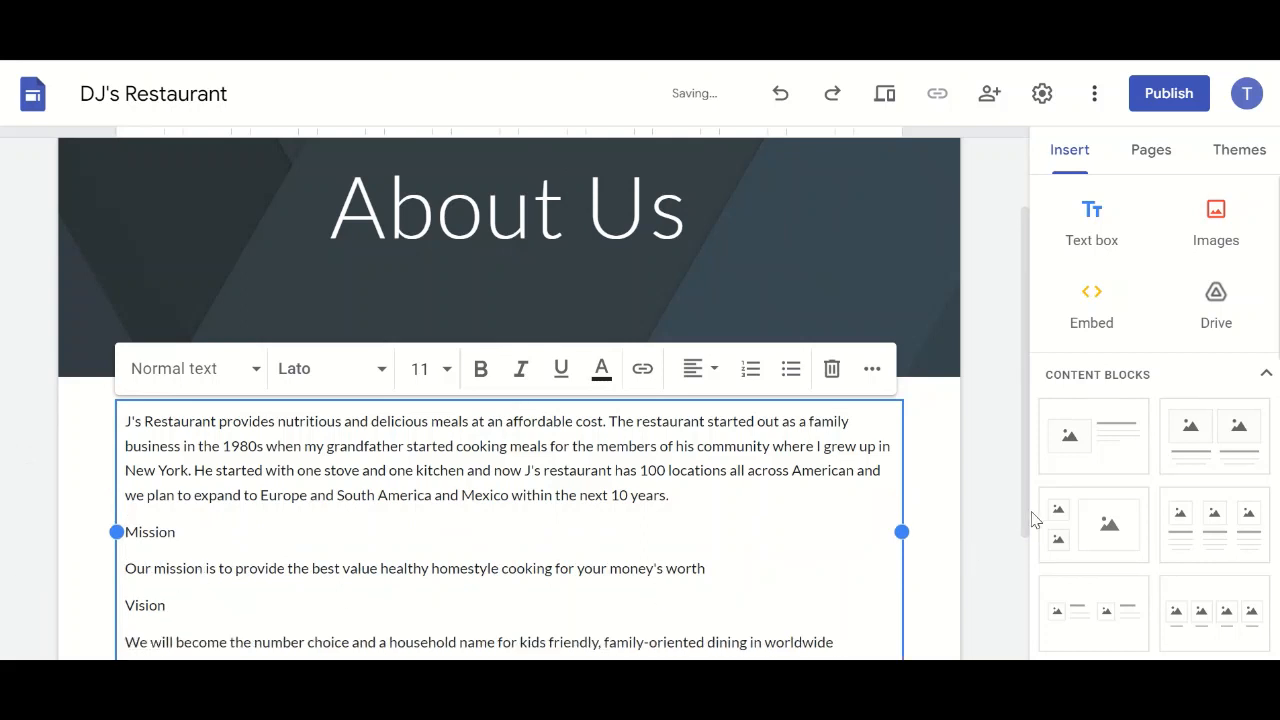
left_click_drag(1023, 529, 1024, 428)
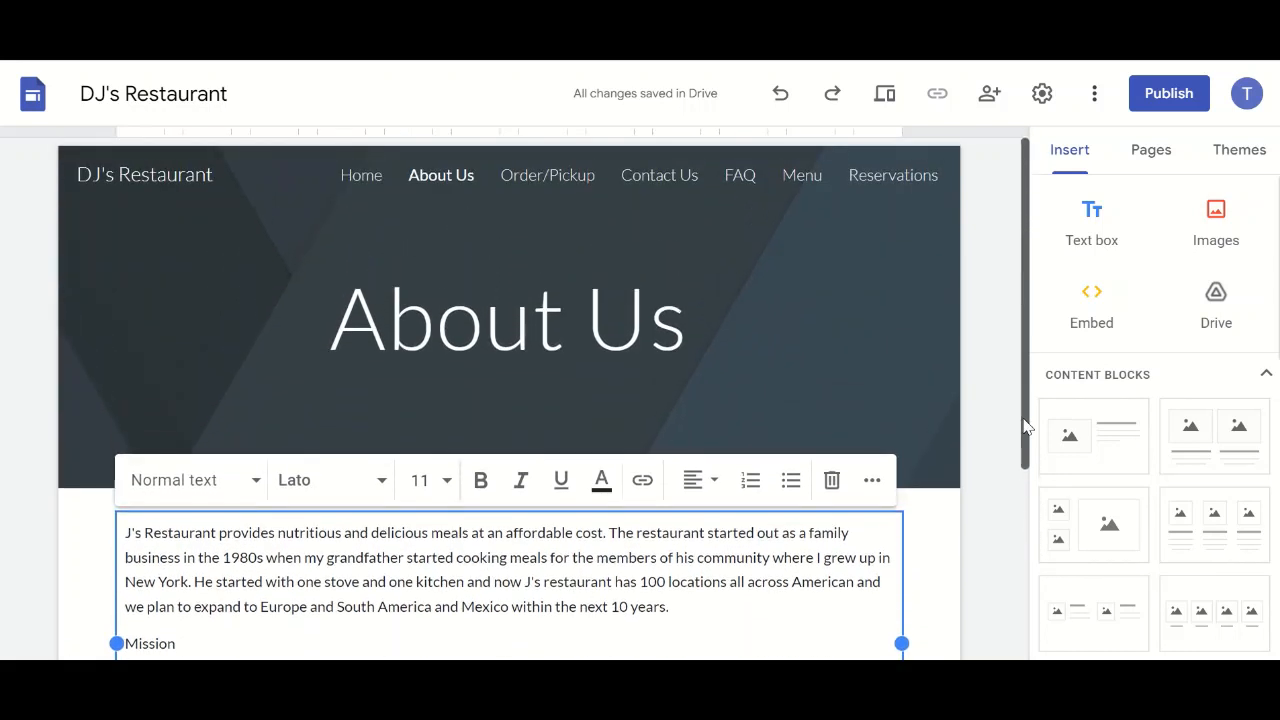
left_click(534, 254)
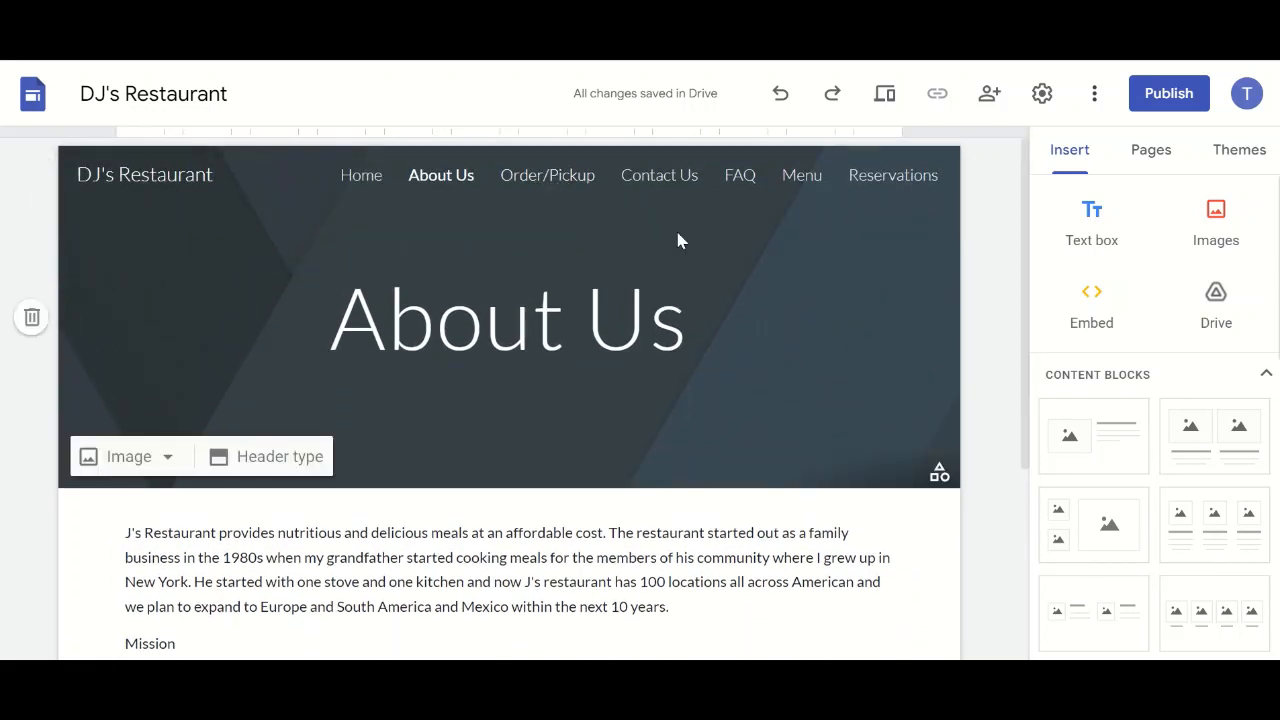
Open the site's FAQ page, switch to Website INFO.pdf and copy its FAQ text from HOLIDAYS through GENERAL INQUIRIES
left_click(650, 177)
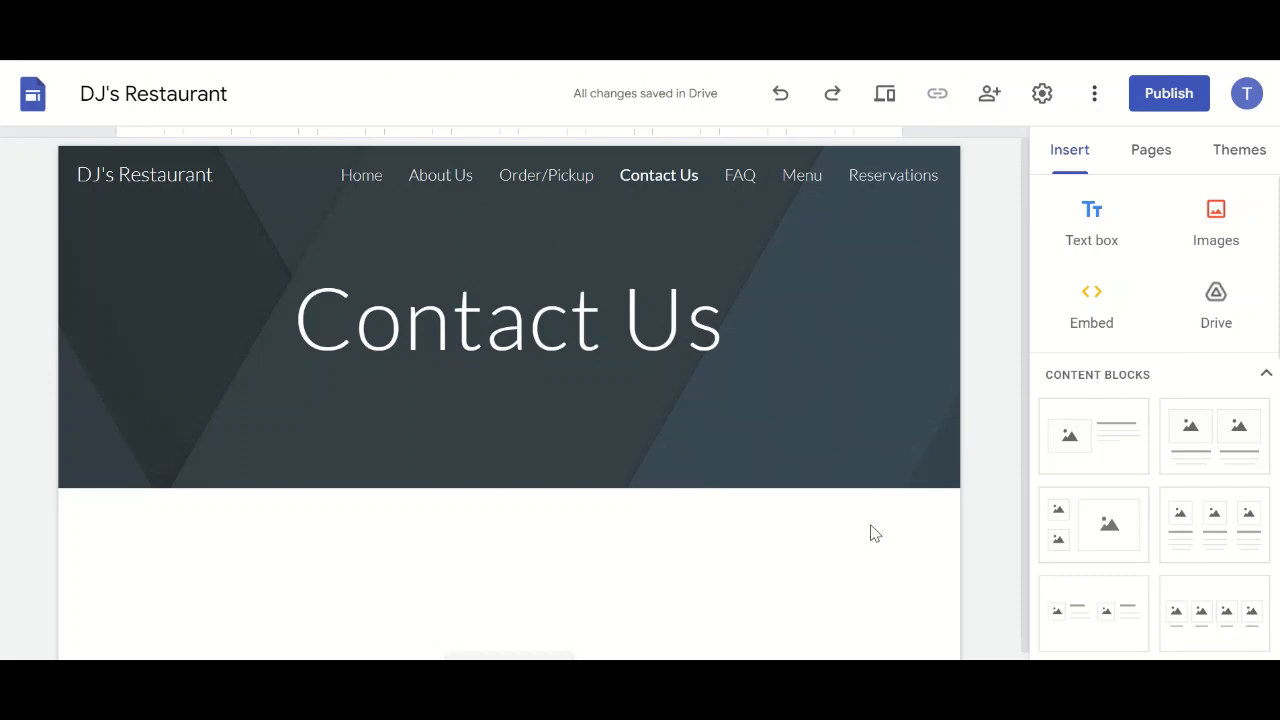
left_click(740, 175)
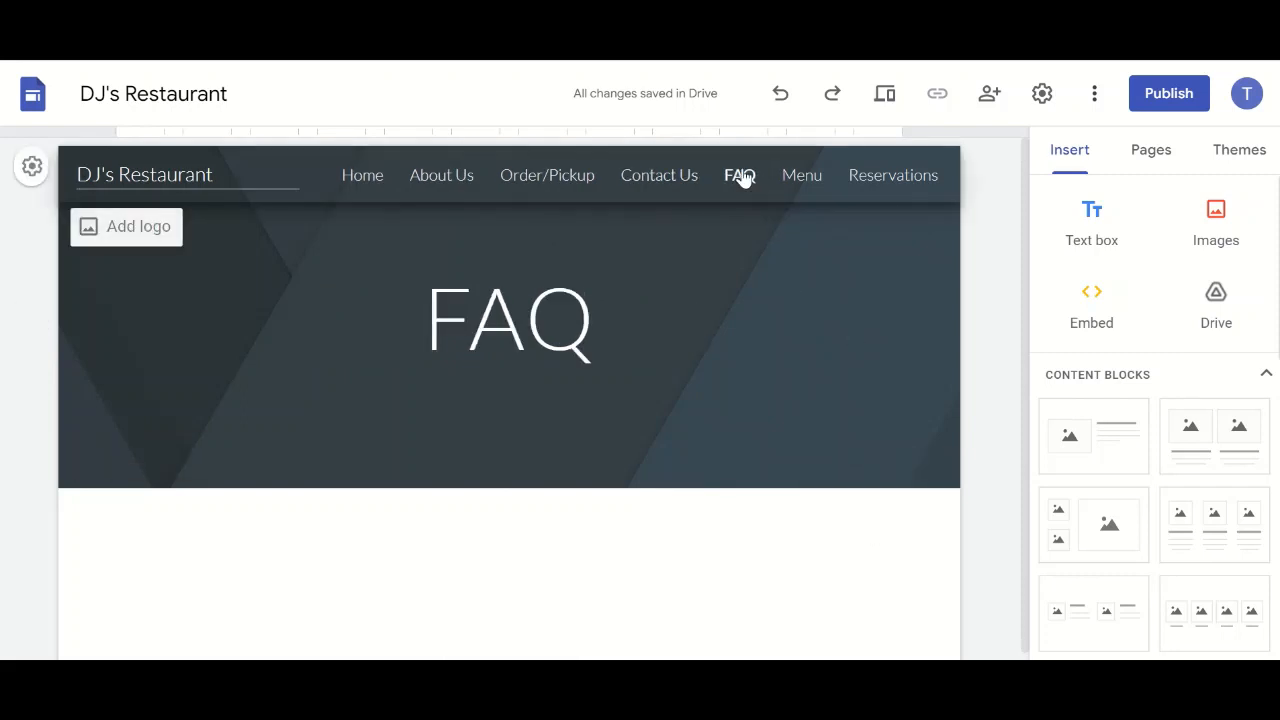
key("alt+Tab")
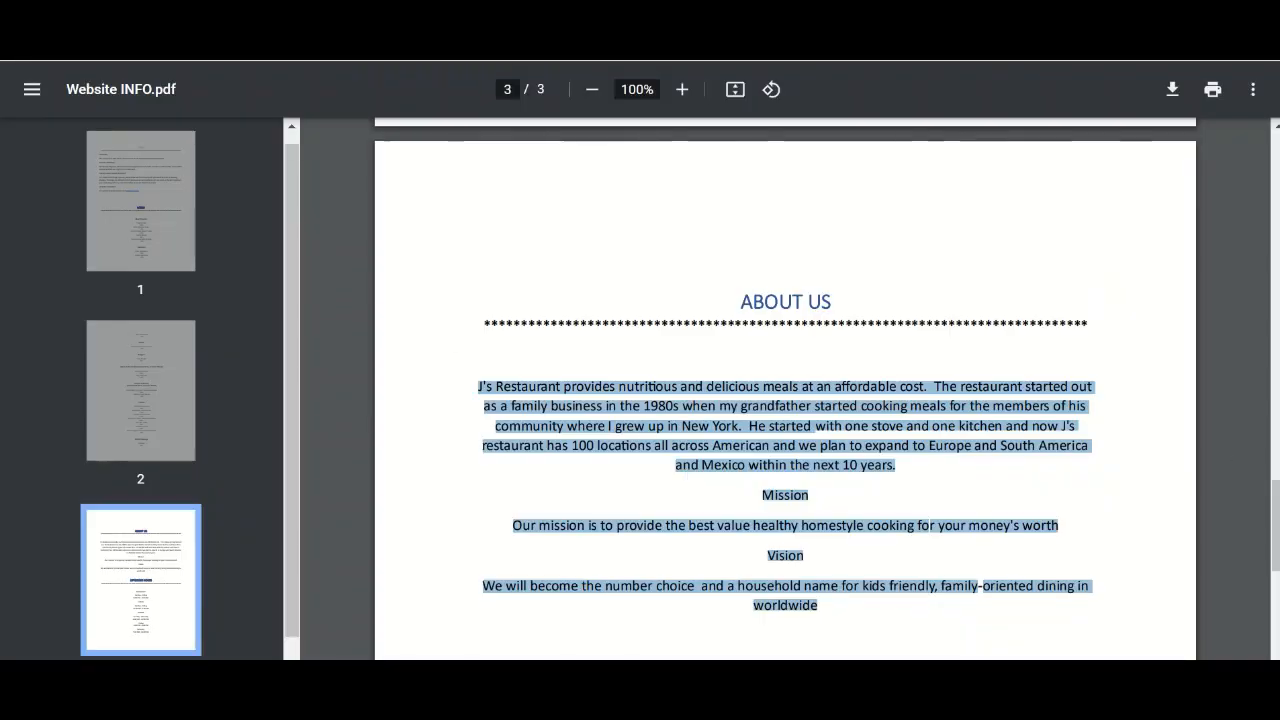
scroll(1110, 446, "up", 5)
scroll(785, 390, "up", 6)
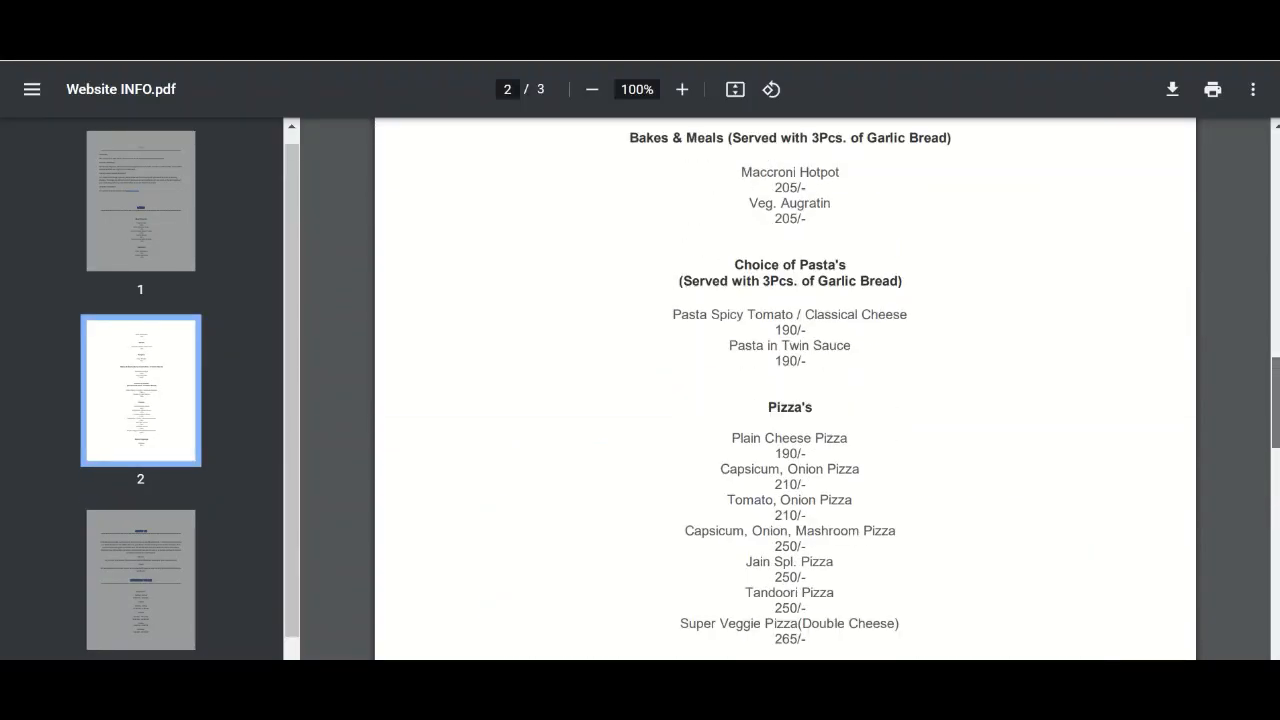
left_click_drag(1275, 340, 1275, 190)
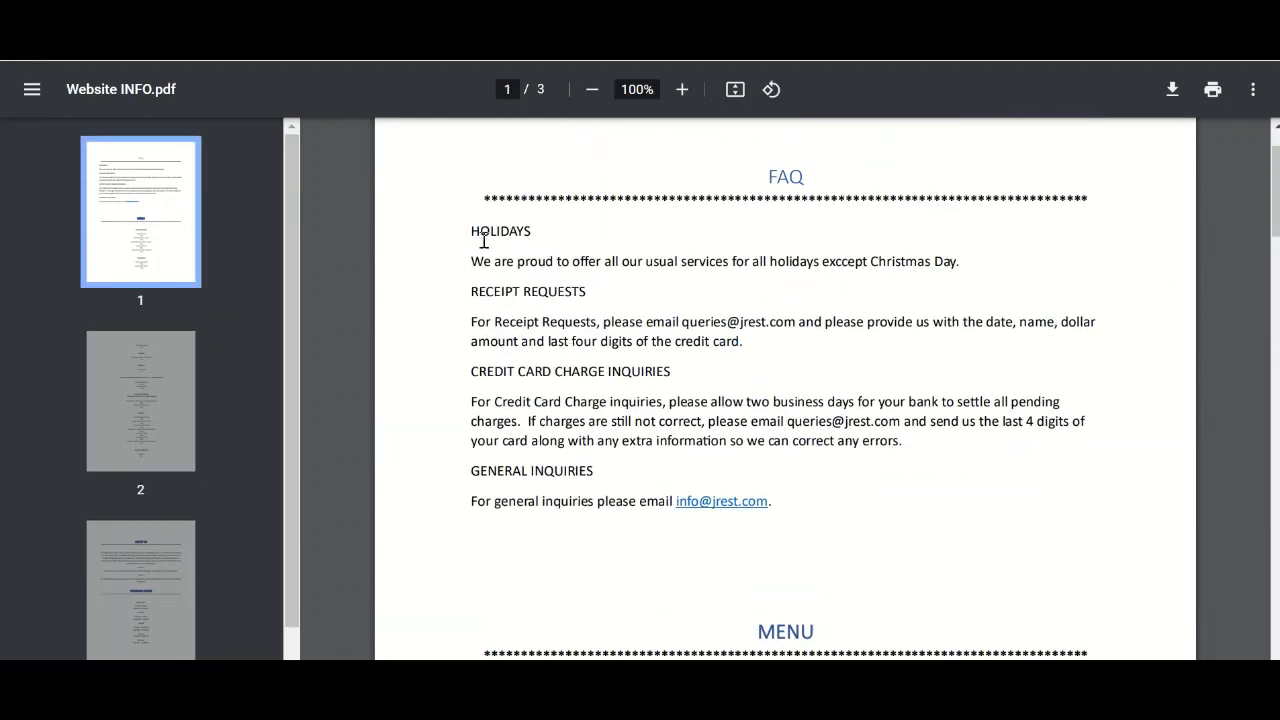
left_click_drag(474, 231, 769, 508)
key("ctrl+c")
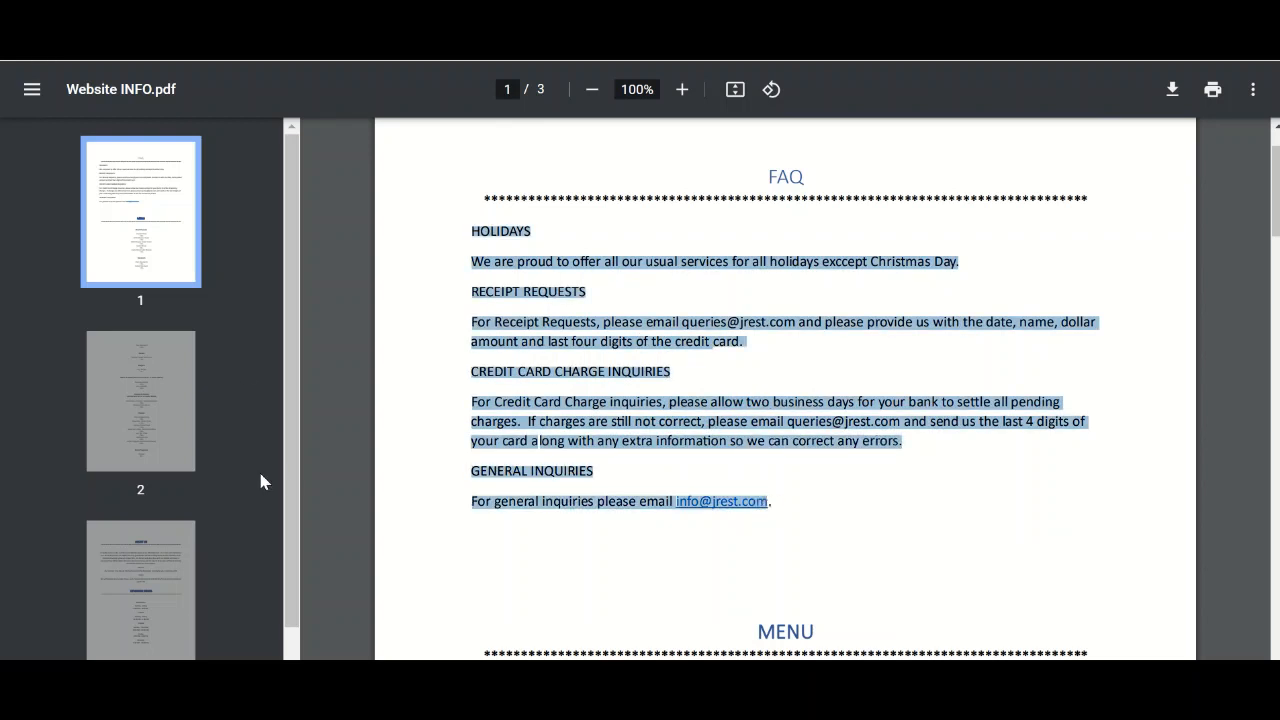
Return to the site's FAQ page and paste the copied FAQ text into a new text box below the header
key("alt+Tab")
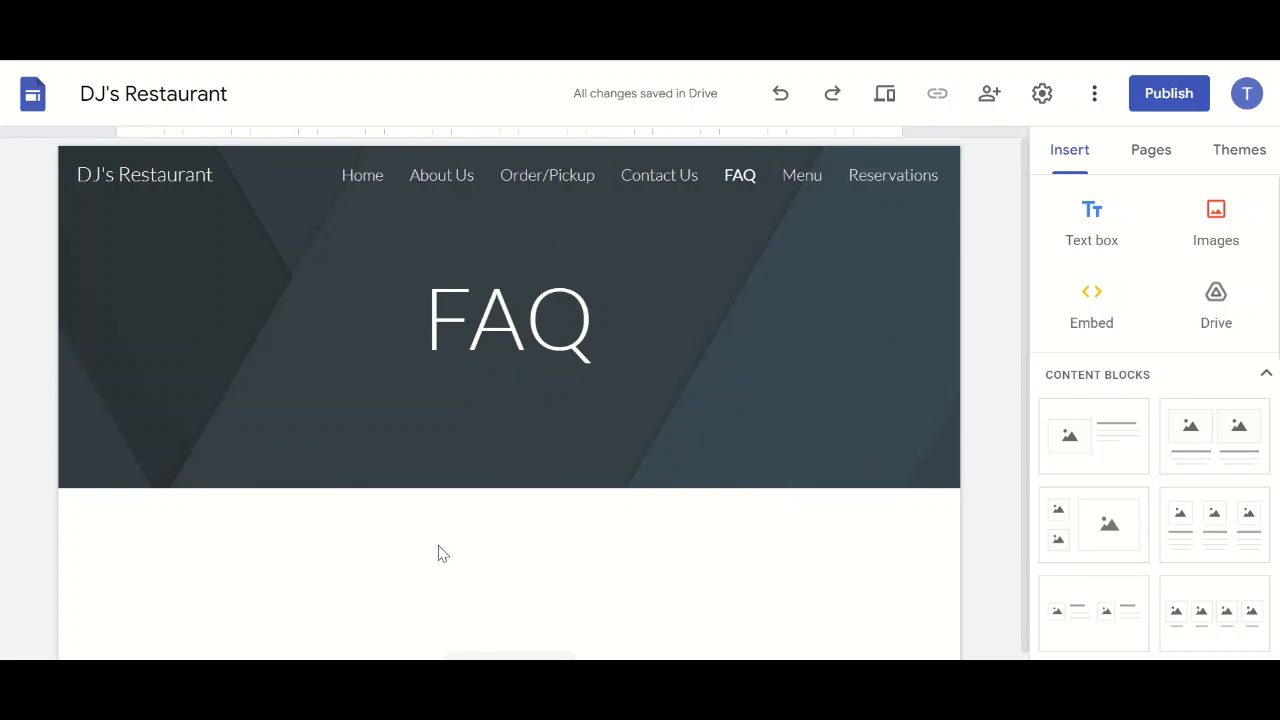
left_click(1104, 244)
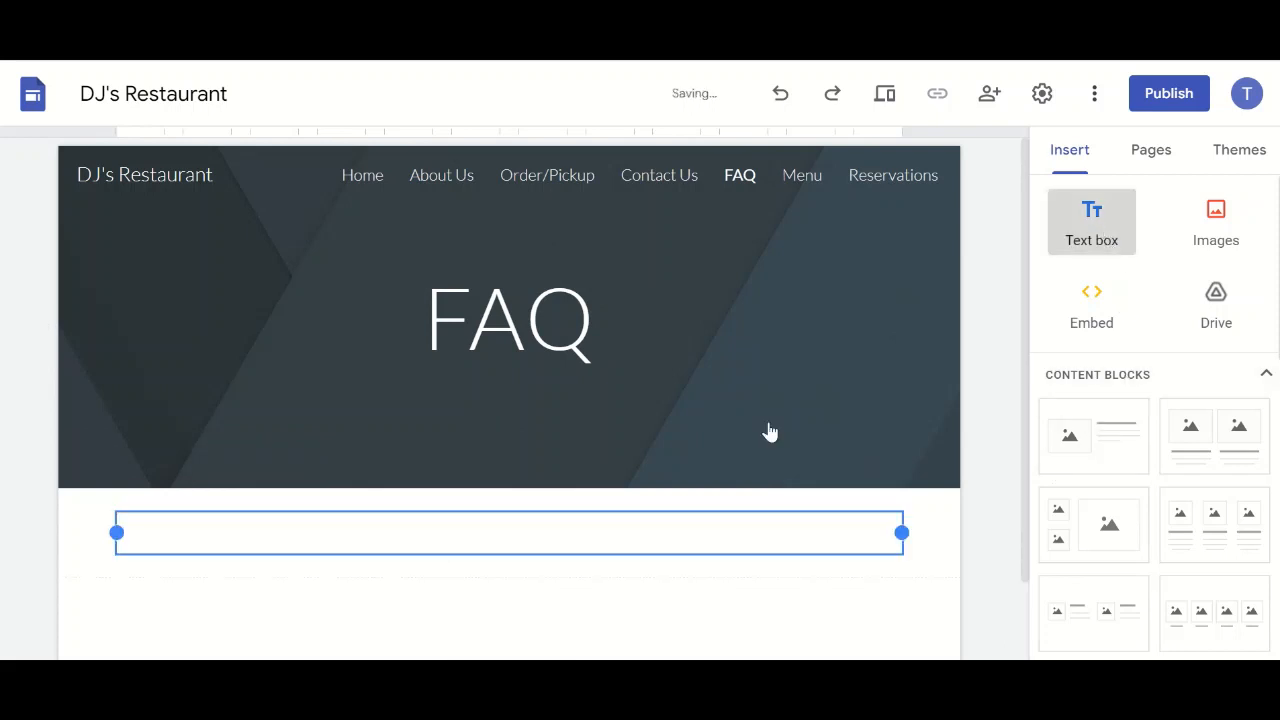
key("ctrl+v")
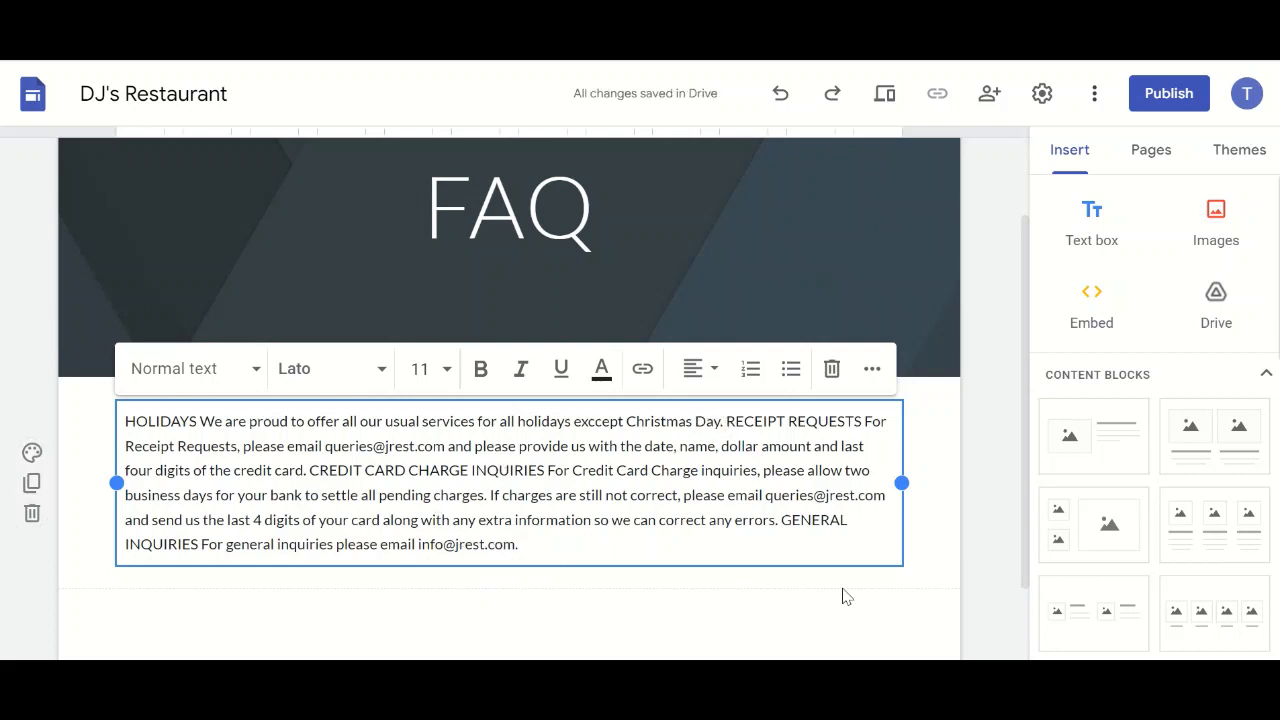
Split the FAQ text into paragraphs, with RECEIPT REQUESTS, CREDIT CARD CHARGE INQUIRIES and GENERAL INQUIRIES each on their own line
key("Return")
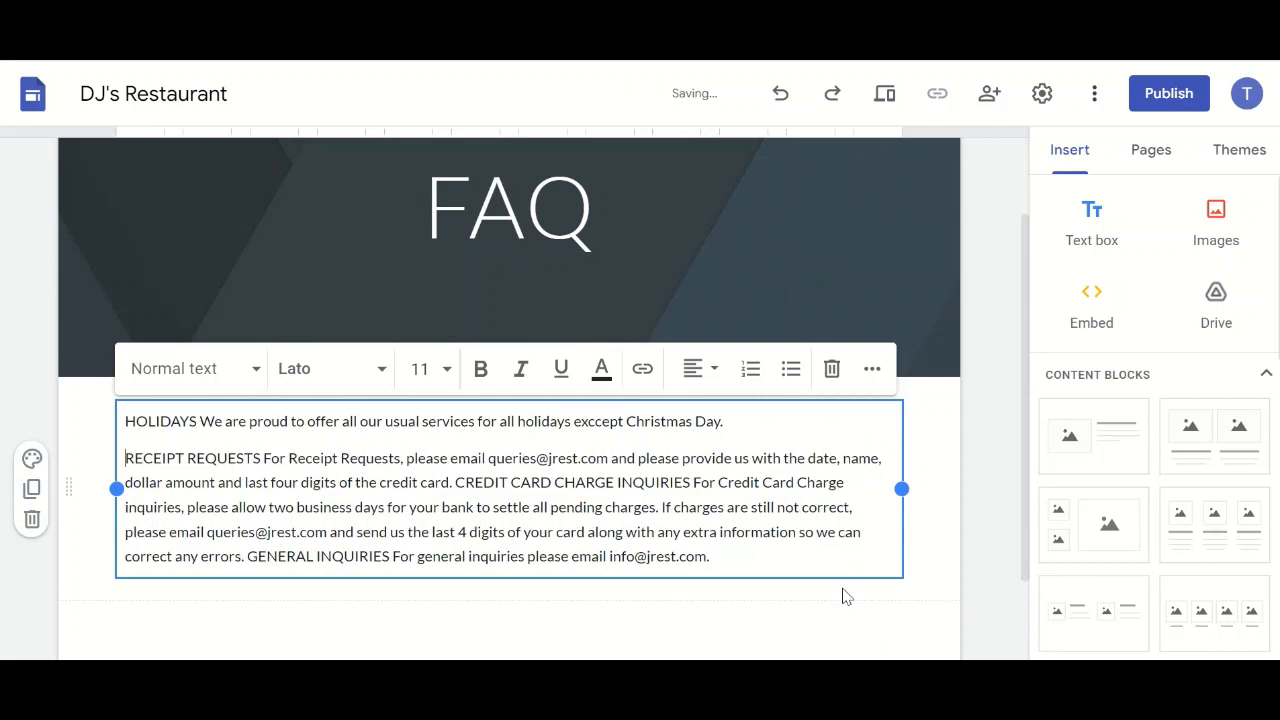
left_click(266, 457)
key("Return")
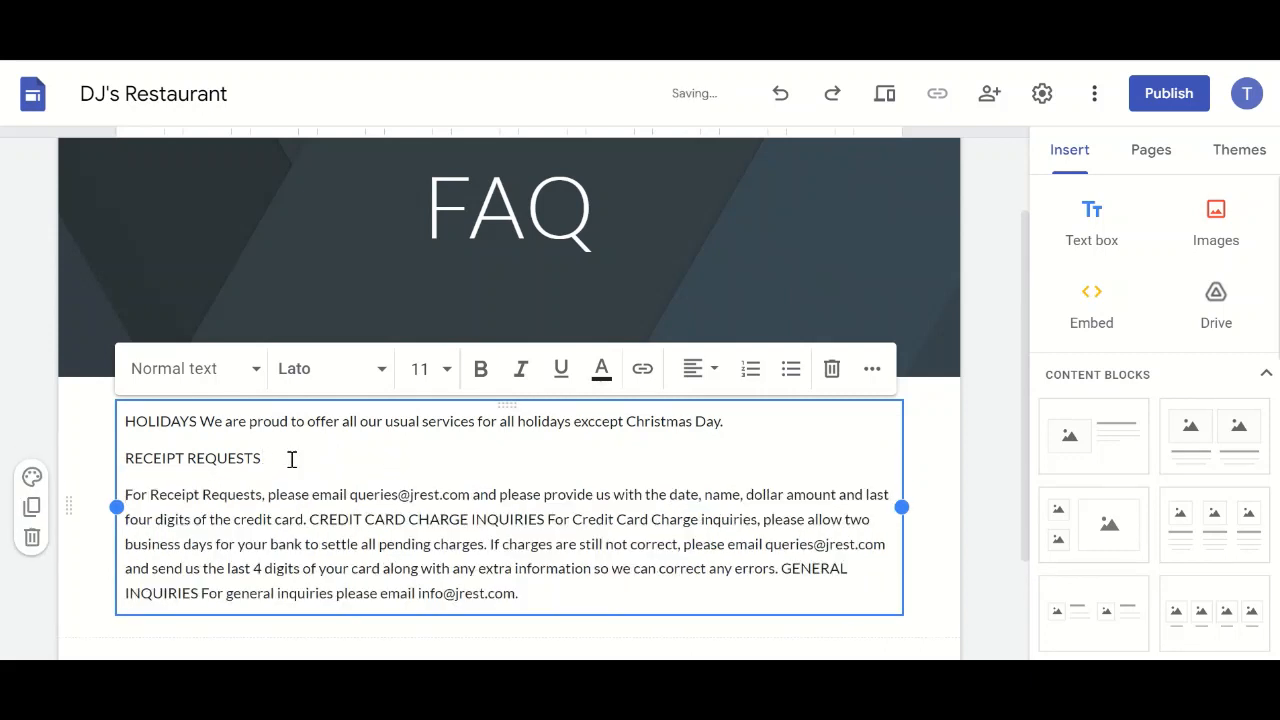
left_click(311, 523)
key("Return")
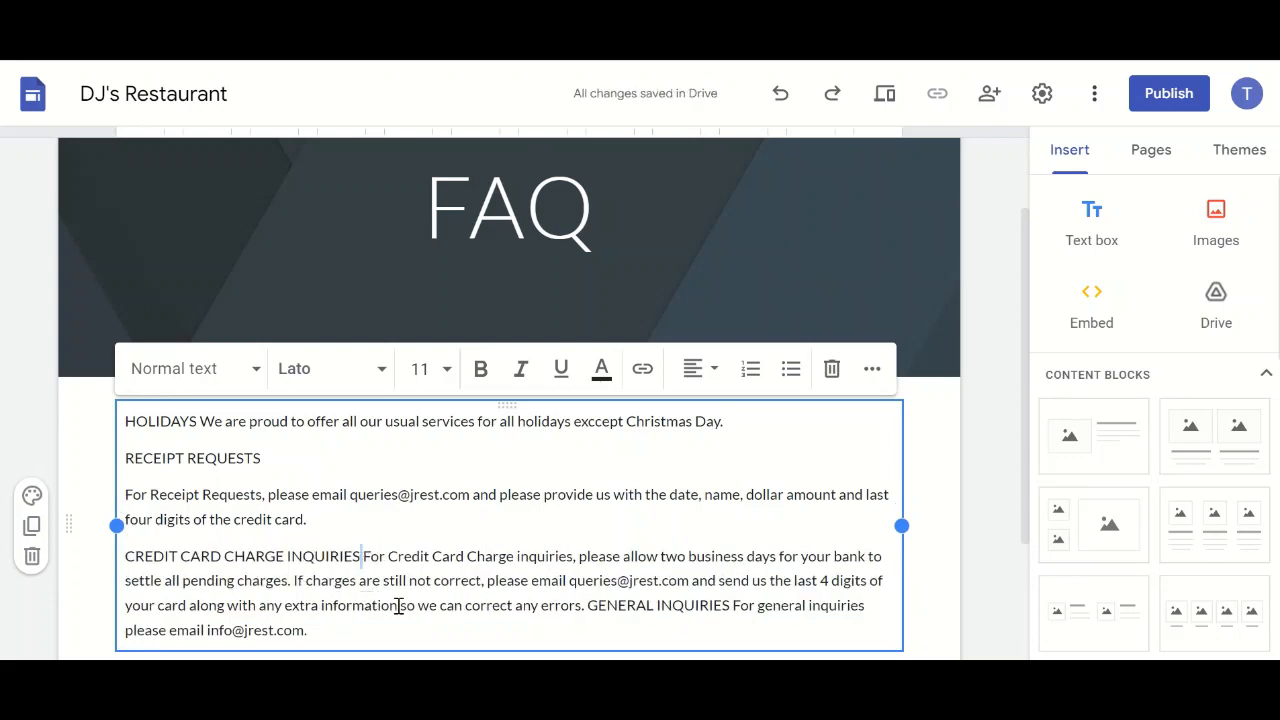
key("Return")
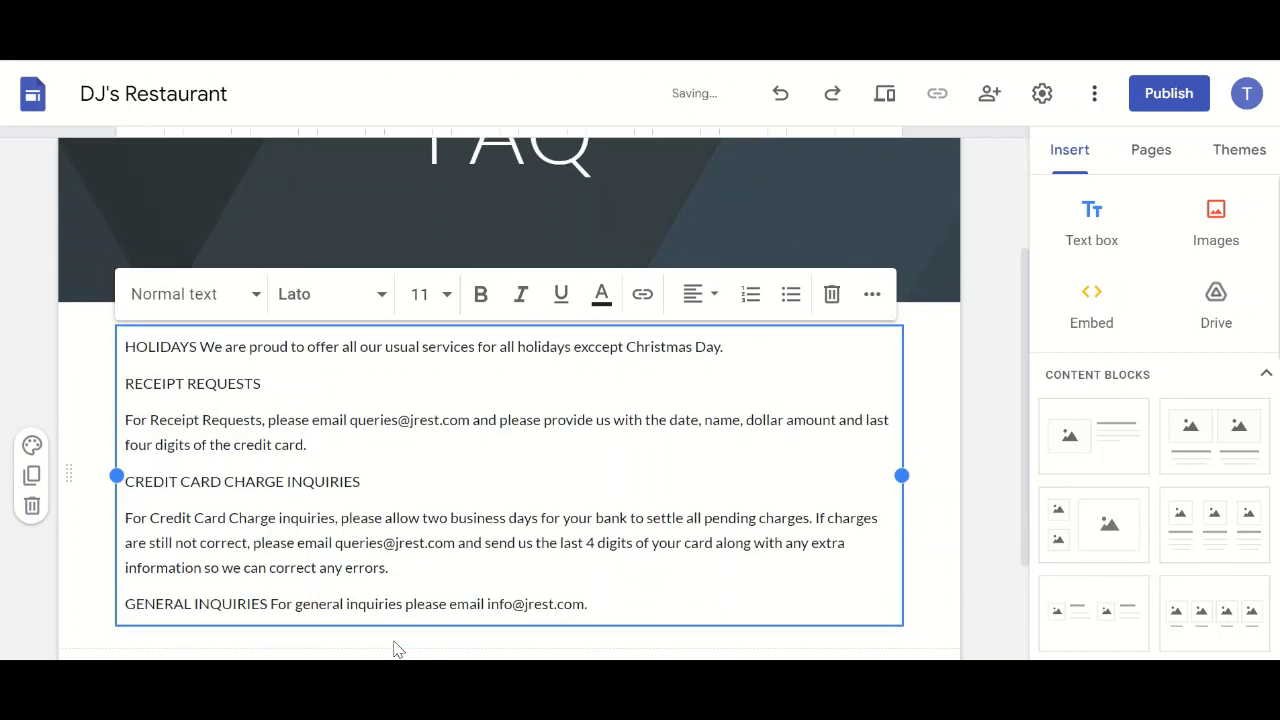
left_click(271, 603)
key("Return")
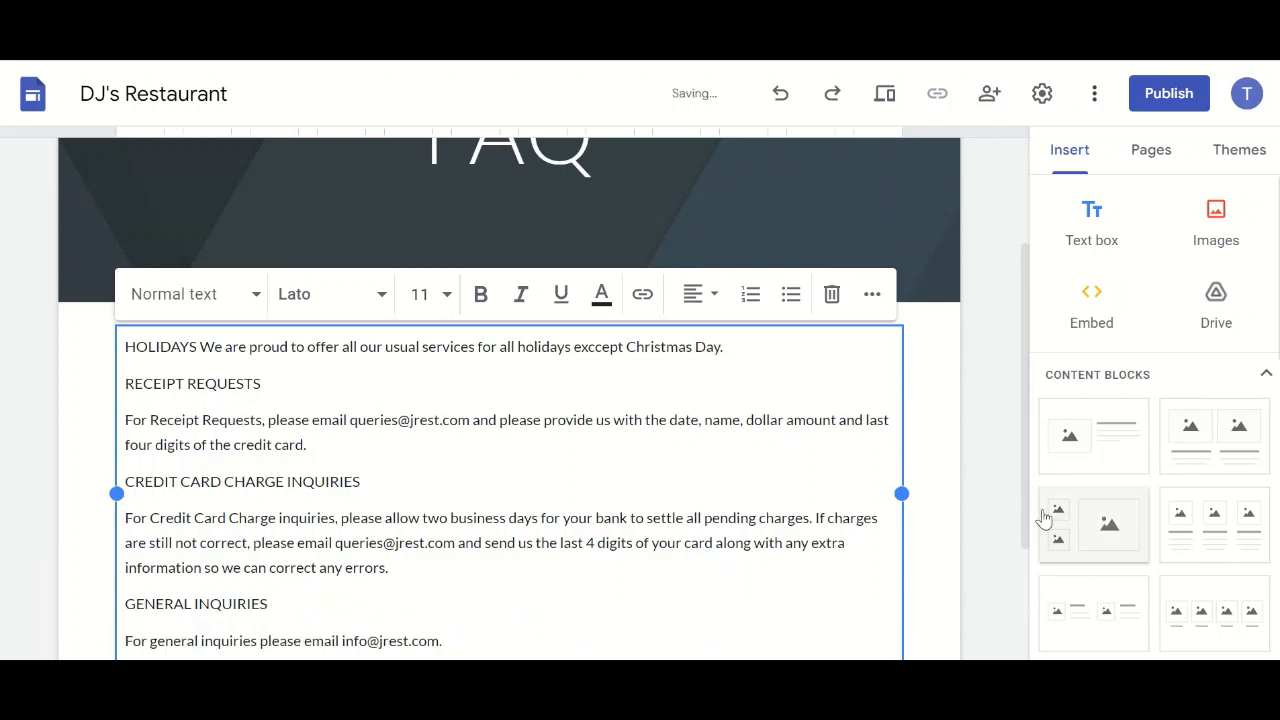
left_click_drag(1023, 520, 1019, 415)
left_click(791, 236)
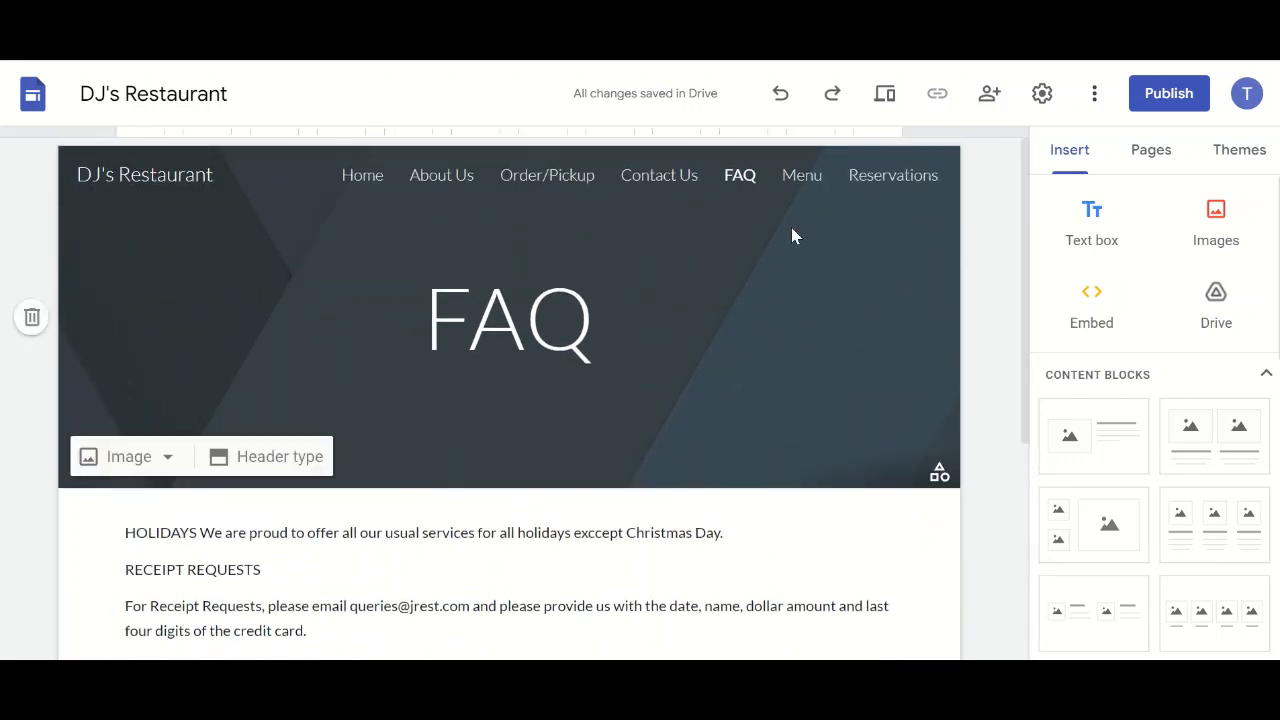
Switch to Website INFO.pdf and copy its menu text from Most Popular through the Extra Toppings cheese price
left_click(90, 35)
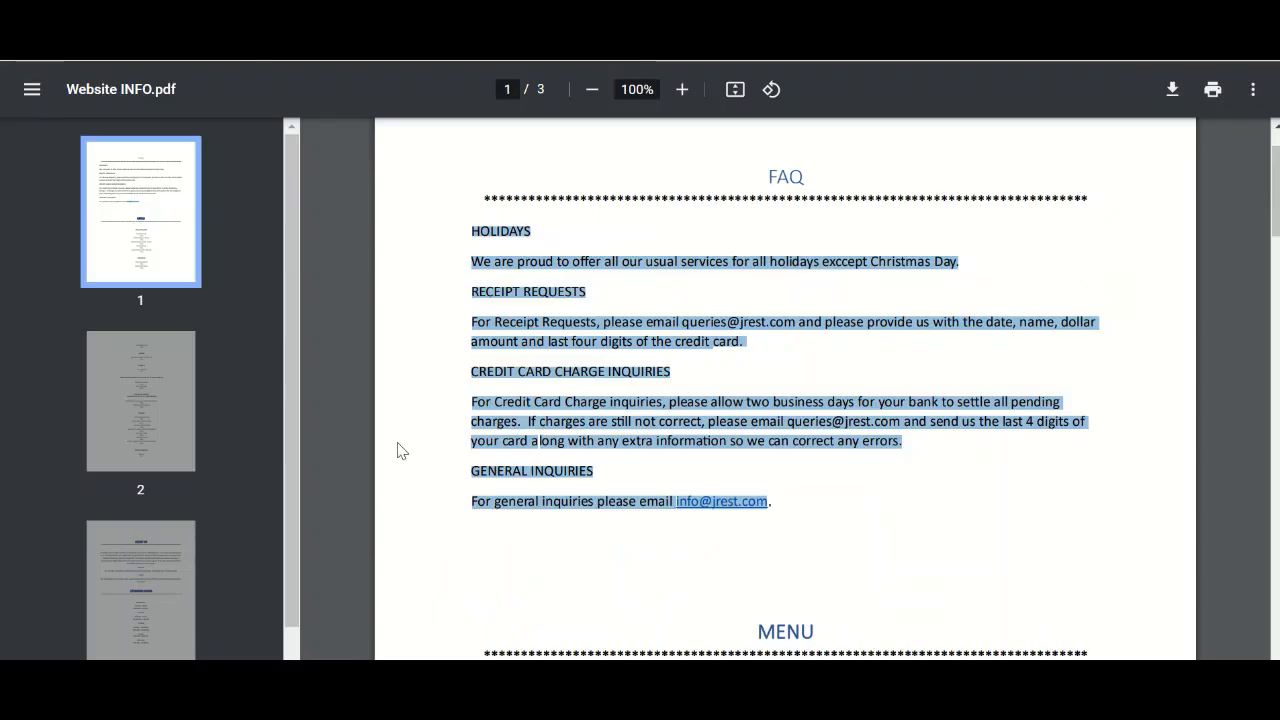
left_click(817, 620)
scroll(818, 620, "down", 5)
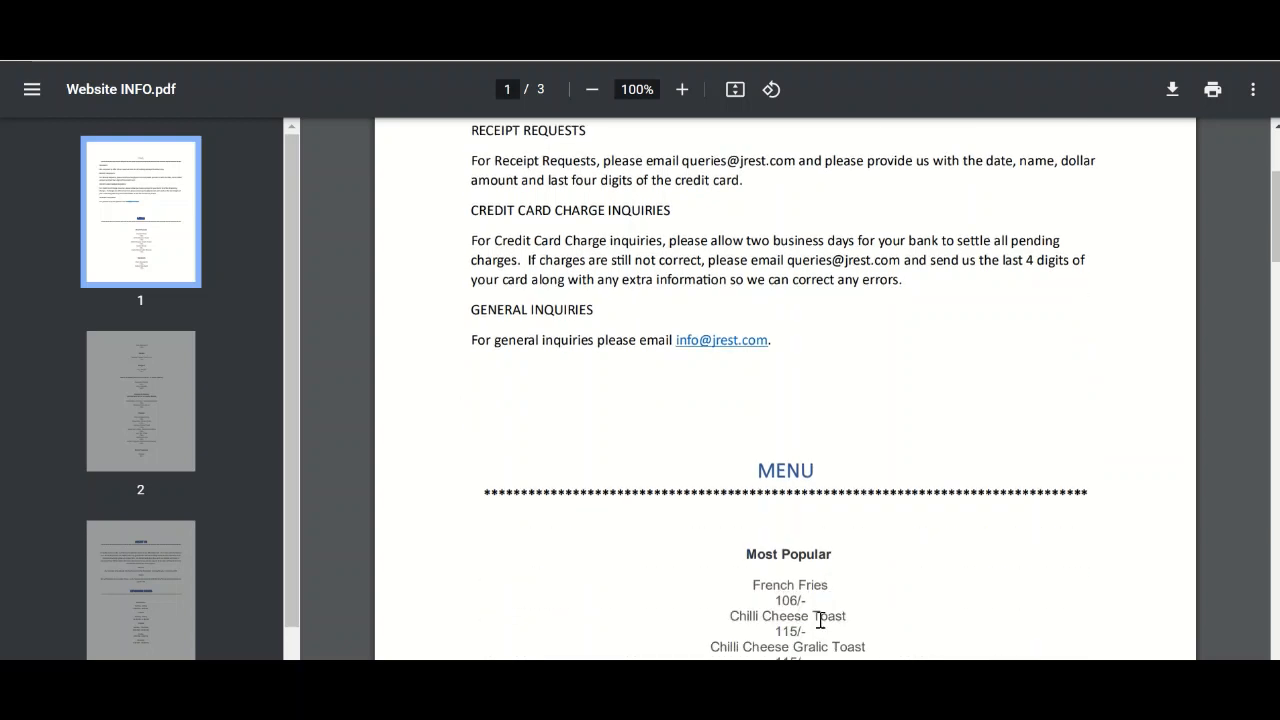
left_click_drag(746, 470, 872, 645)
scroll(872, 645, "down", 3)
scroll(857, 563, "down", 6)
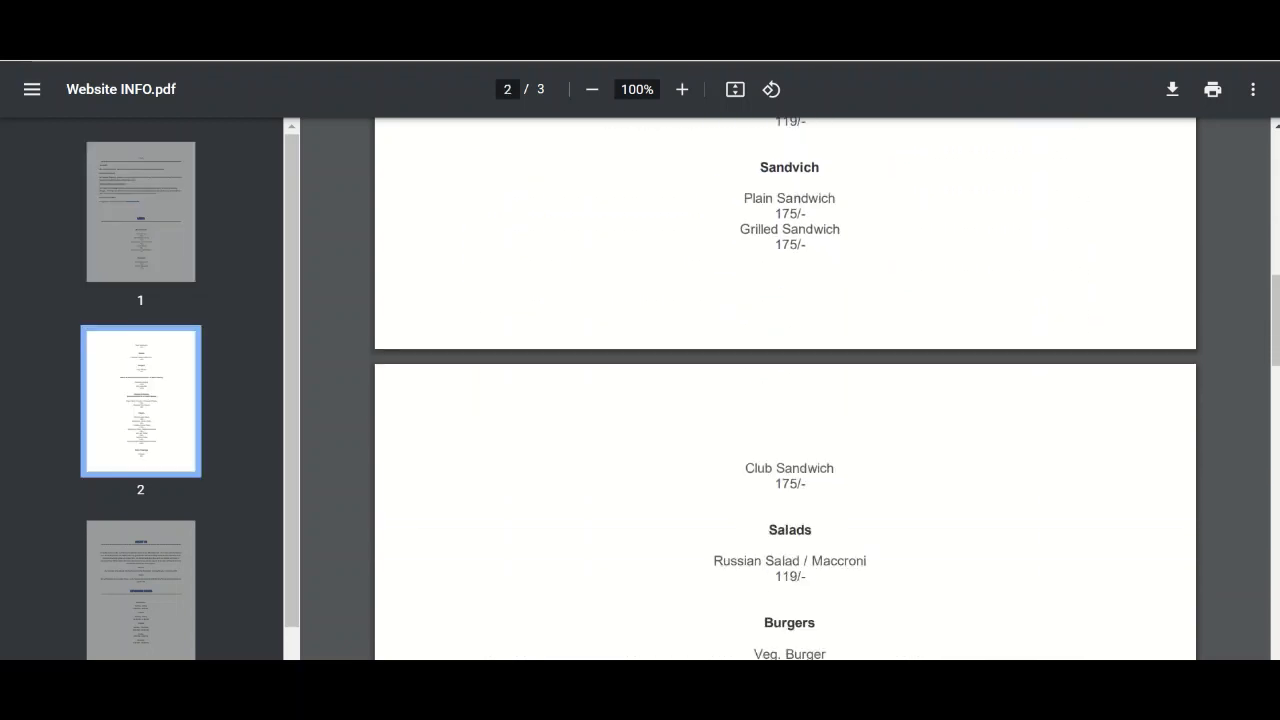
scroll(879, 651, "down", 3)
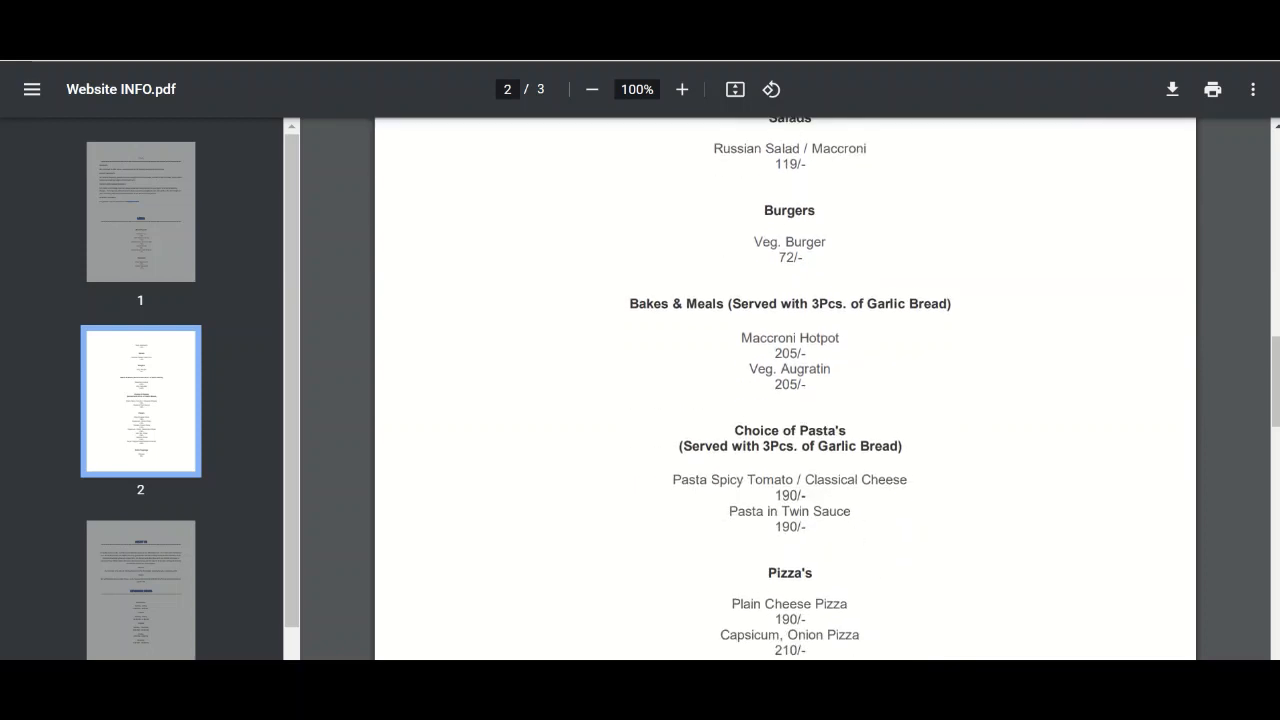
scroll(790, 390, "down", 3)
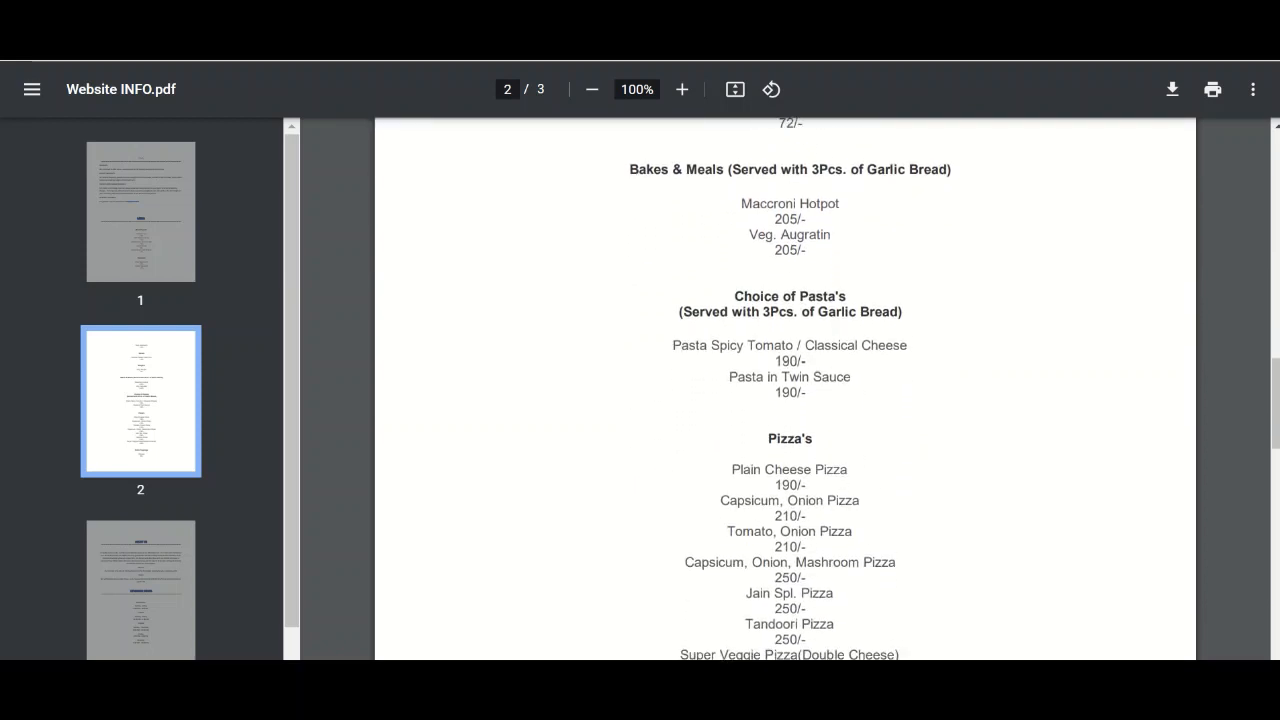
scroll(900, 616, "down", 3)
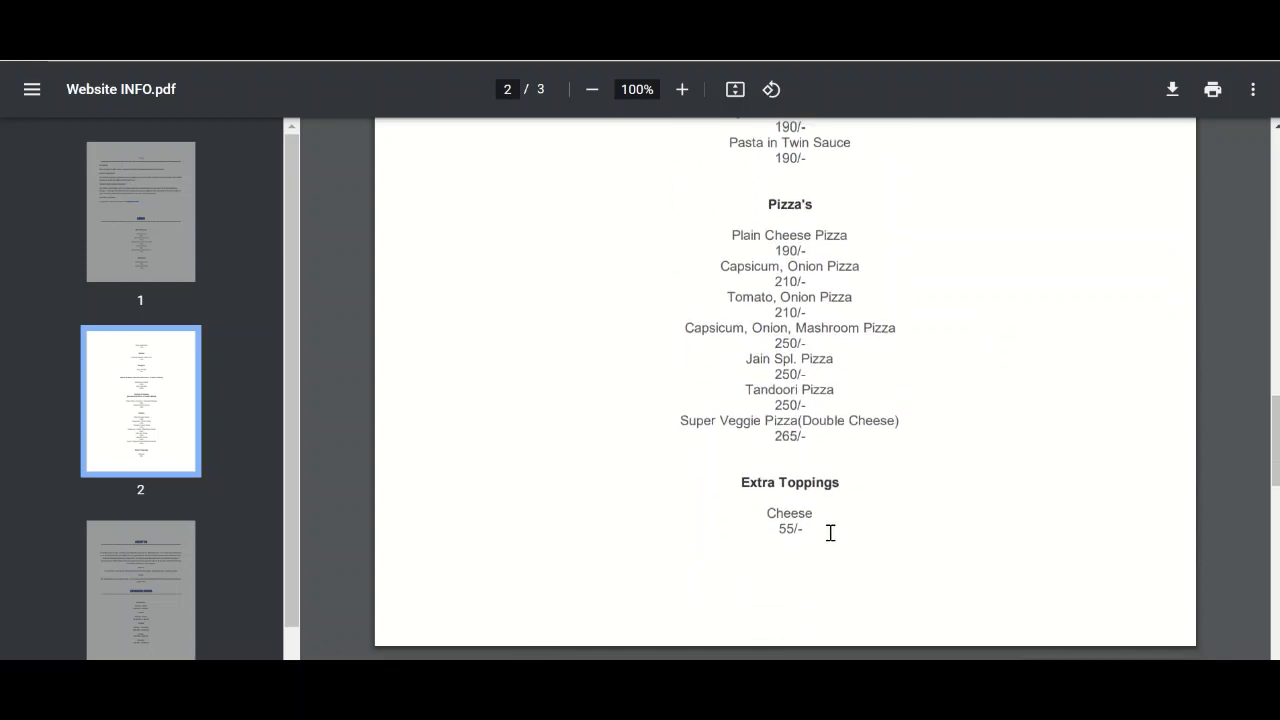
left_click_drag(830, 533, 798, 532)
key("ctrl+c")
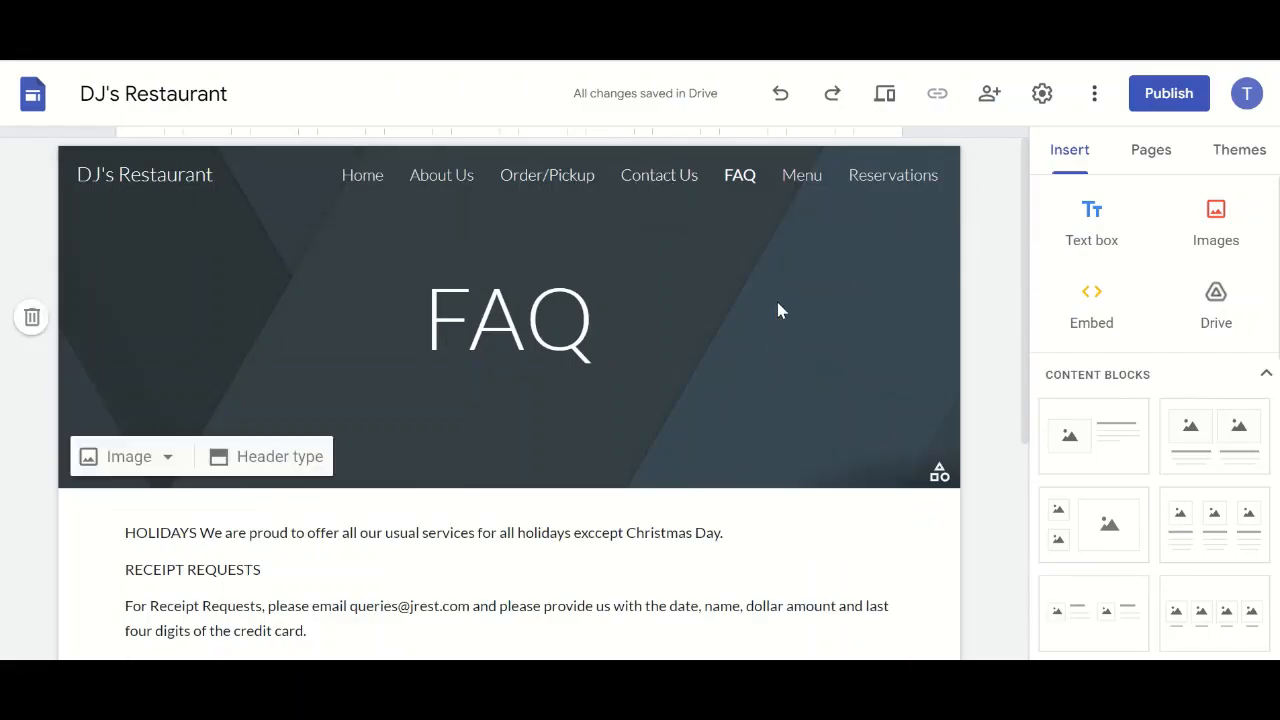
Open the site's Menu page and paste the copied menu text into a new text box below the header
left_click(803, 178)
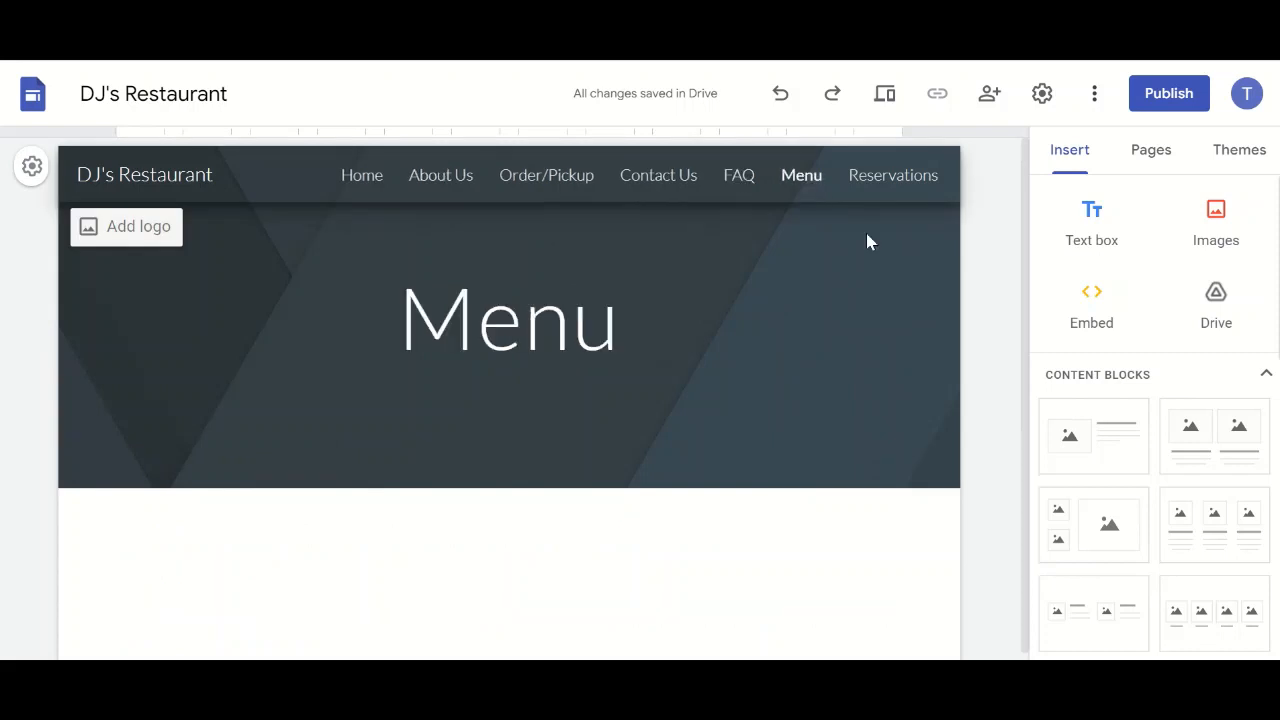
left_click(1098, 245)
type("Most Popular French Fries 106/- Chilli Cheese Toast 115/- Chilli Cheese Gralic Toast 115/- Garlic Bread 98/- Garlic Bread with Cheese 119/- Sandvich Plain Sandwich 175/- Grilled Sandwich 175/- Club Sandwich 175/- Salads Russian Salad / Maccroni 119/- Burgers Veg. Burger 72/- Bakes & Meals (Served with 3Pcs. of Garlic Bread) Maccroni Hotpot 205/- Veg. Augratin 205/- Choice of Pasta's (Served with 3Pcs. of Garlic Bread) Pasta Spicy Tomato / Classical Cheese 190/- Pasta in Twin Sauce 190/- Pizza's Plain Cheese Pizza 190/- Capsicum, Onion Pizza 210/- Tomato, Onion Pizza 210/- Capsicum, Onion, Mashroom Pizza 250/- Jain Spl. Pizza 250/- Tandoori Pizza 250/- Super Veggie Pizza(Double Cheese) 265/- Extra Toppings Cheese 55/-")
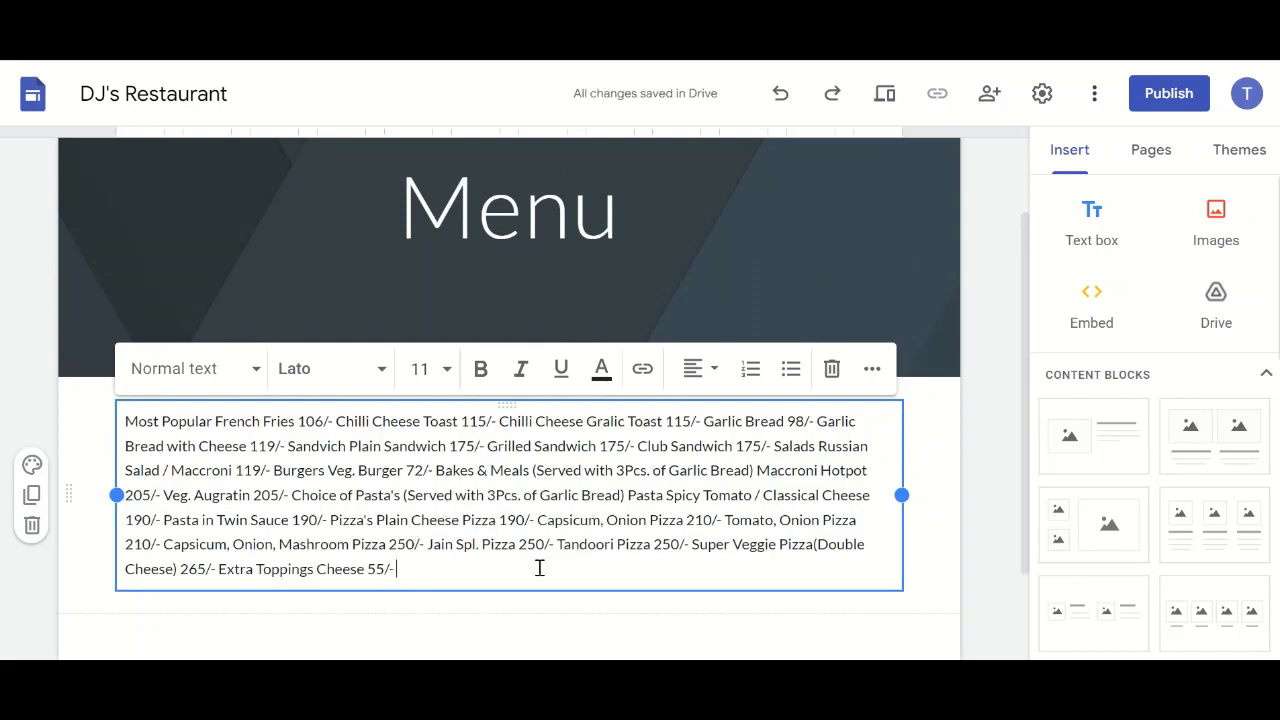
key("ctrl+z")
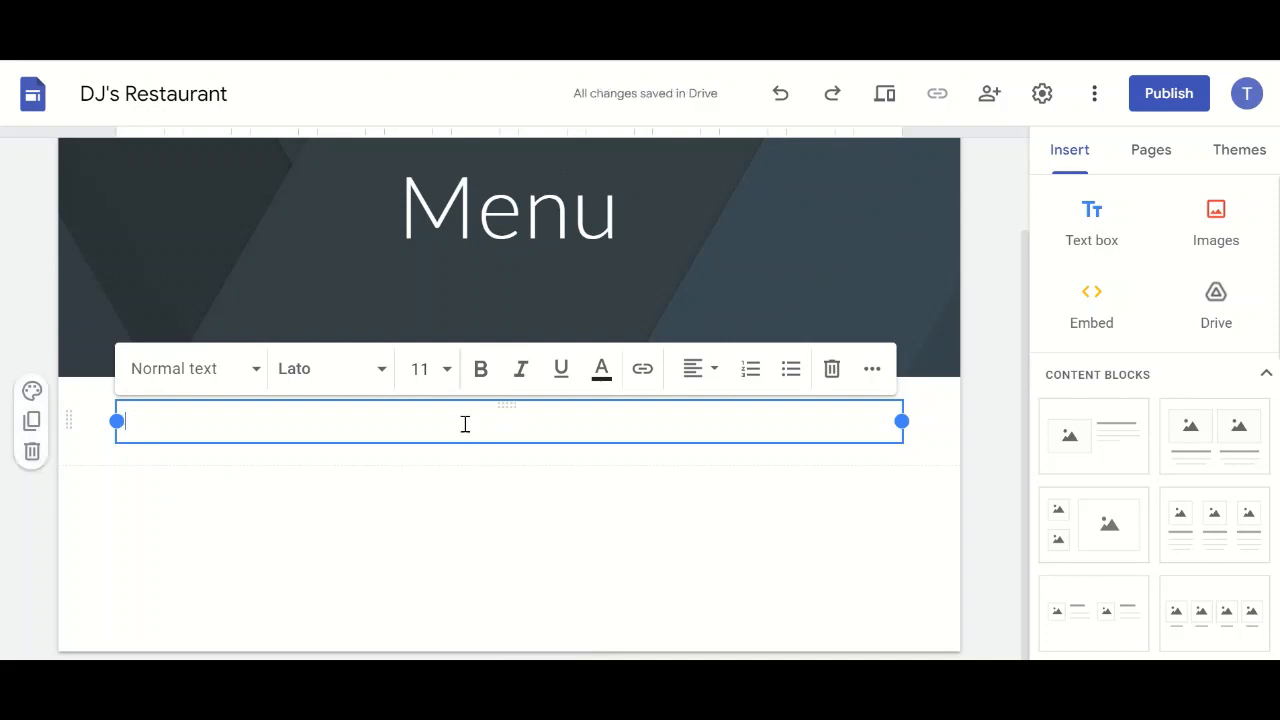
type("Most Popular French Fries 106/- Chilli Cheese Toast 115/- Chilli Cheese Gralic Toast 115/- Garlic Bread 98/- Garlic Bread with Cheese 119/- Sandvich Plain Sandwich 175/- Grilled Sandwich 175/- Club Sandwich 175/- Salads Russian Salad / Maccroni 119/- Burgers Veg. Burger 72/- Bakes & Meals (Served with 3Pcs. of Garlic Bread) Maccroni Hotpot 205/- Veg. Augratin 205/- Choice of Pasta's (Served with 3Pcs. of Garlic Bread) Pasta Spicy Tomato / Classical Cheese 190/- Pasta in Twin Sauce 190/- Pizza's Plain Cheese Pizza 190/- Capsicum, Onion Pizza 210/- Tomato, Onion Pizza 210/- Capsicum, Onion, Mashroom Pizza 250/- Jain Spl. Pizza 250/- Tandoori Pizza 250/- Super Veggie Pizza(Double Cheese) 265/- Extra Toppings Cheese 55/-")
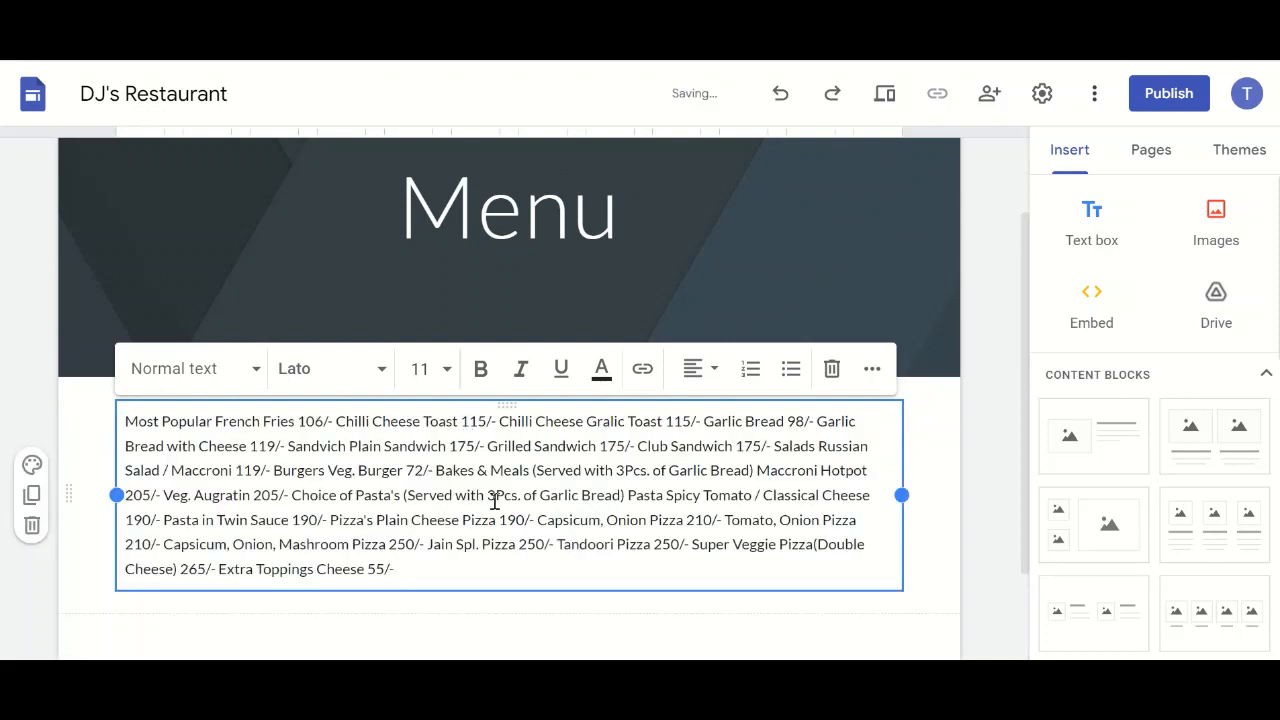
Center-align all of the menu text in the text box
key("ctrl+a")
left_click(710, 370)
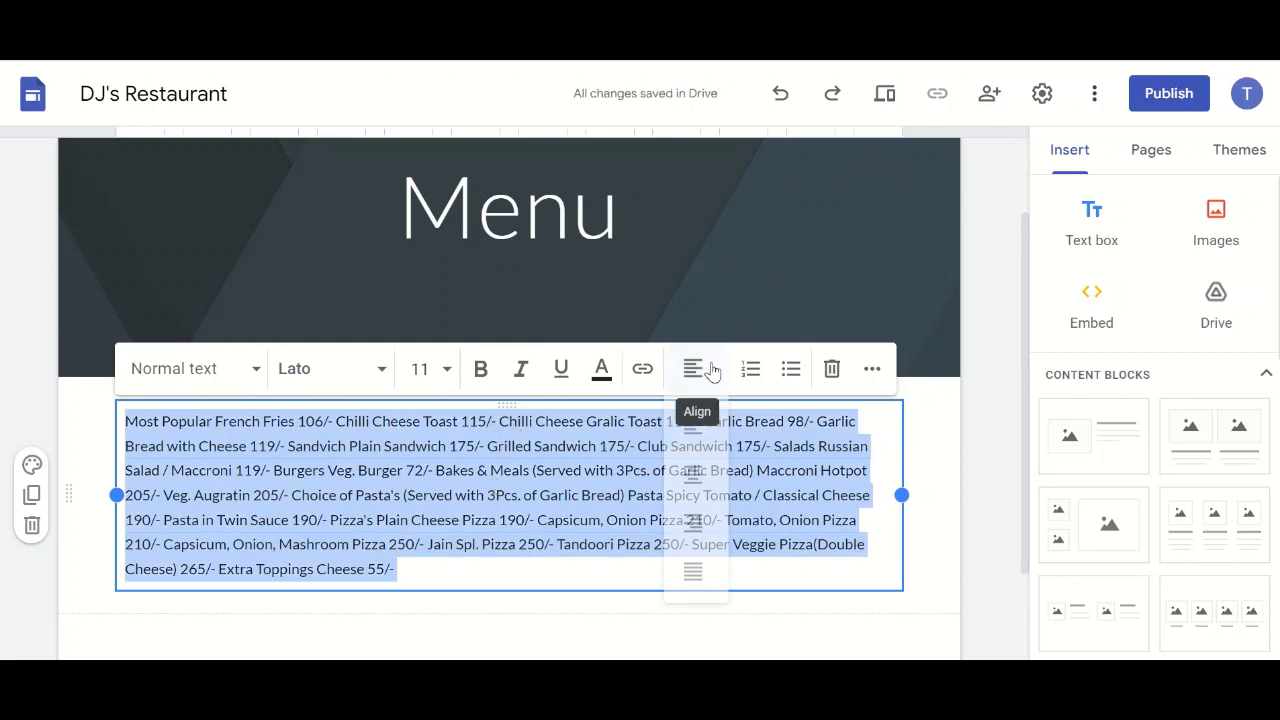
left_click(694, 470)
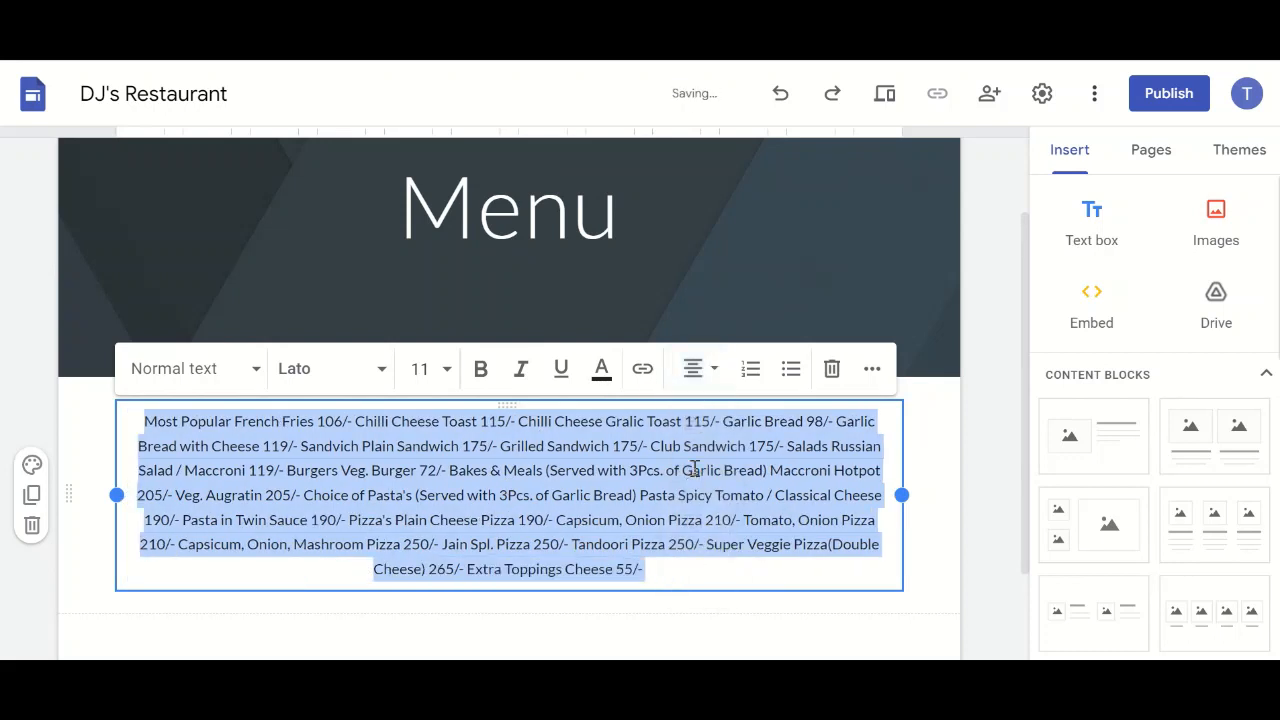
left_click(761, 505)
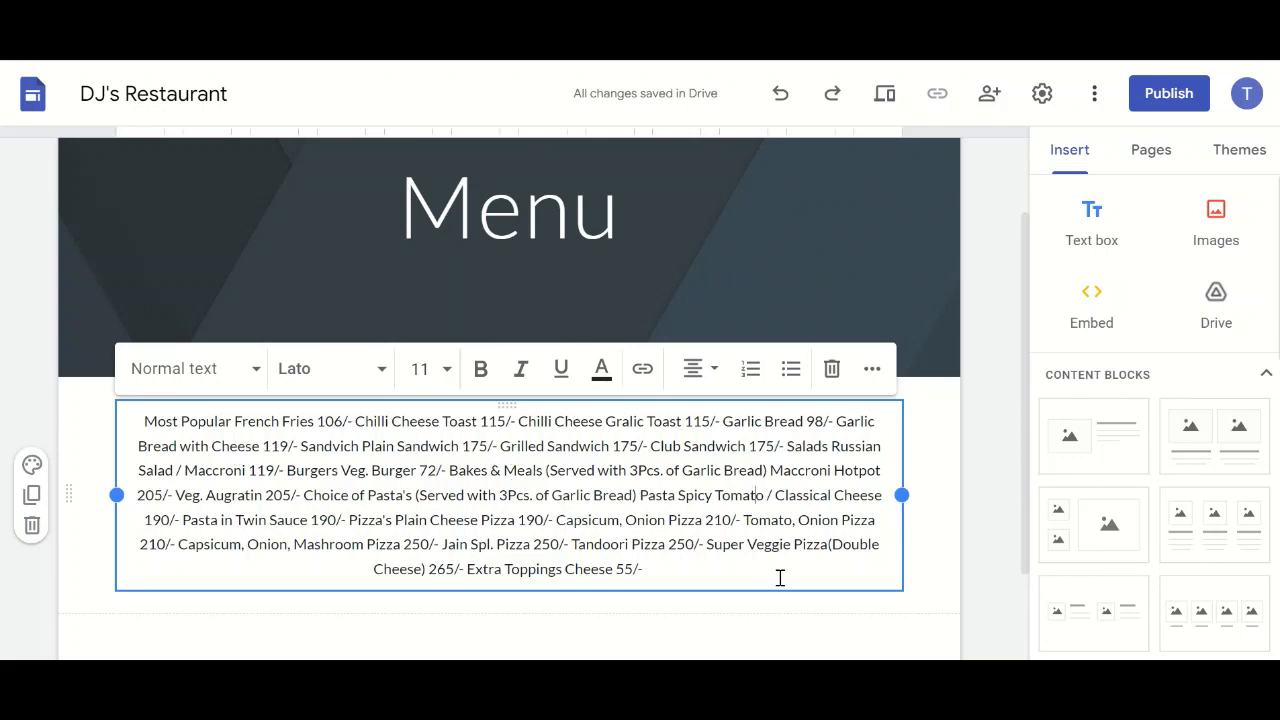
left_click(941, 555)
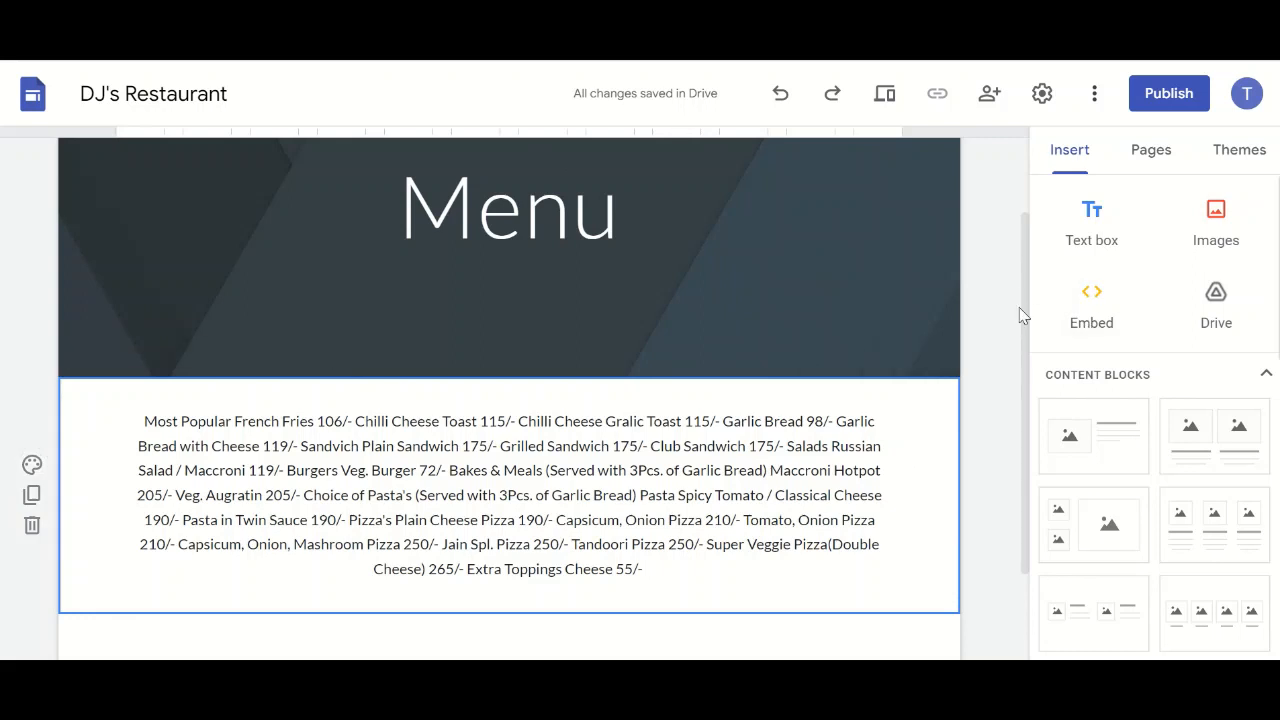
Replace the run-together menu text by clearing the text box and pasting the copied menu as plain text
scroll(1022, 315, "up", 1)
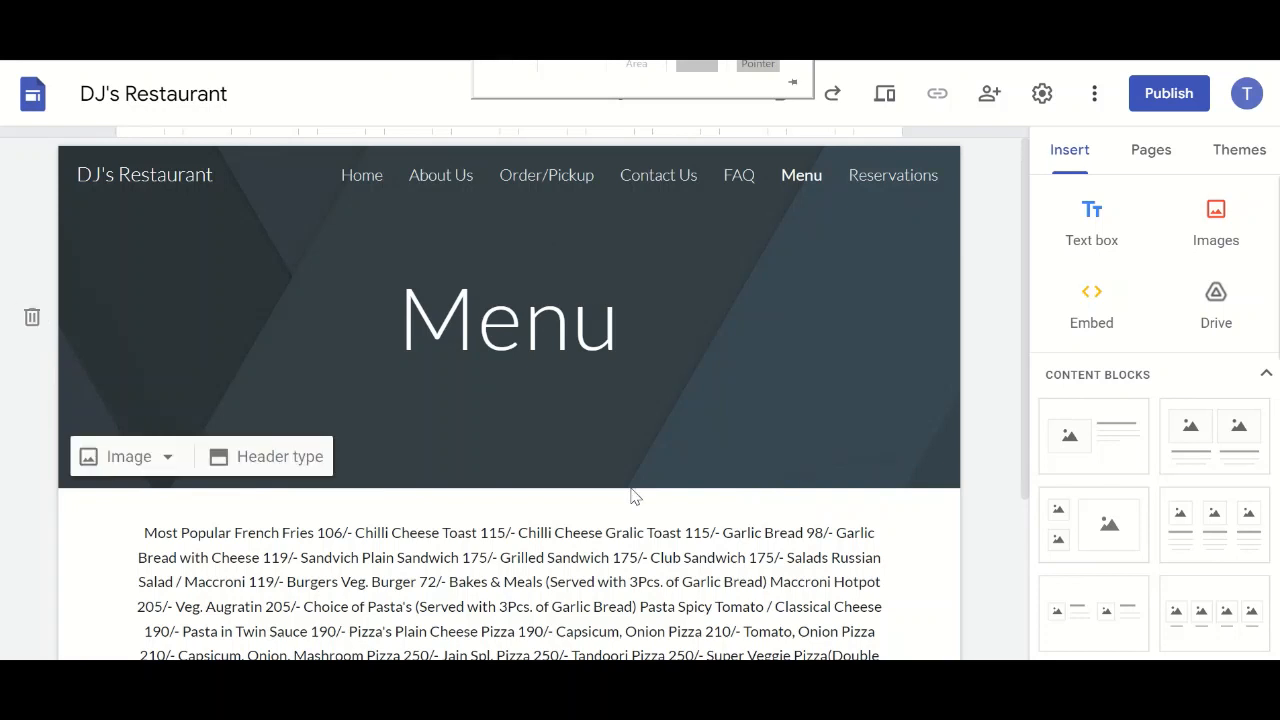
triple_click(613, 566)
left_click(613, 566)
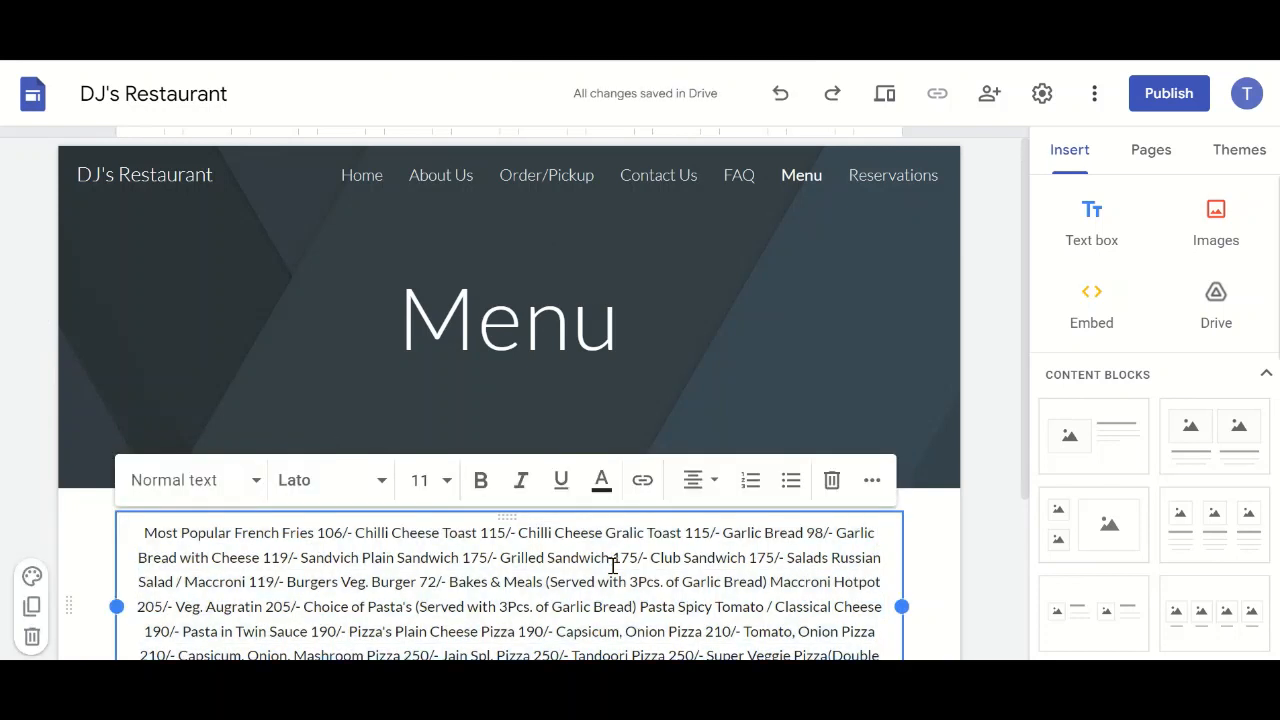
key("ctrl+a")
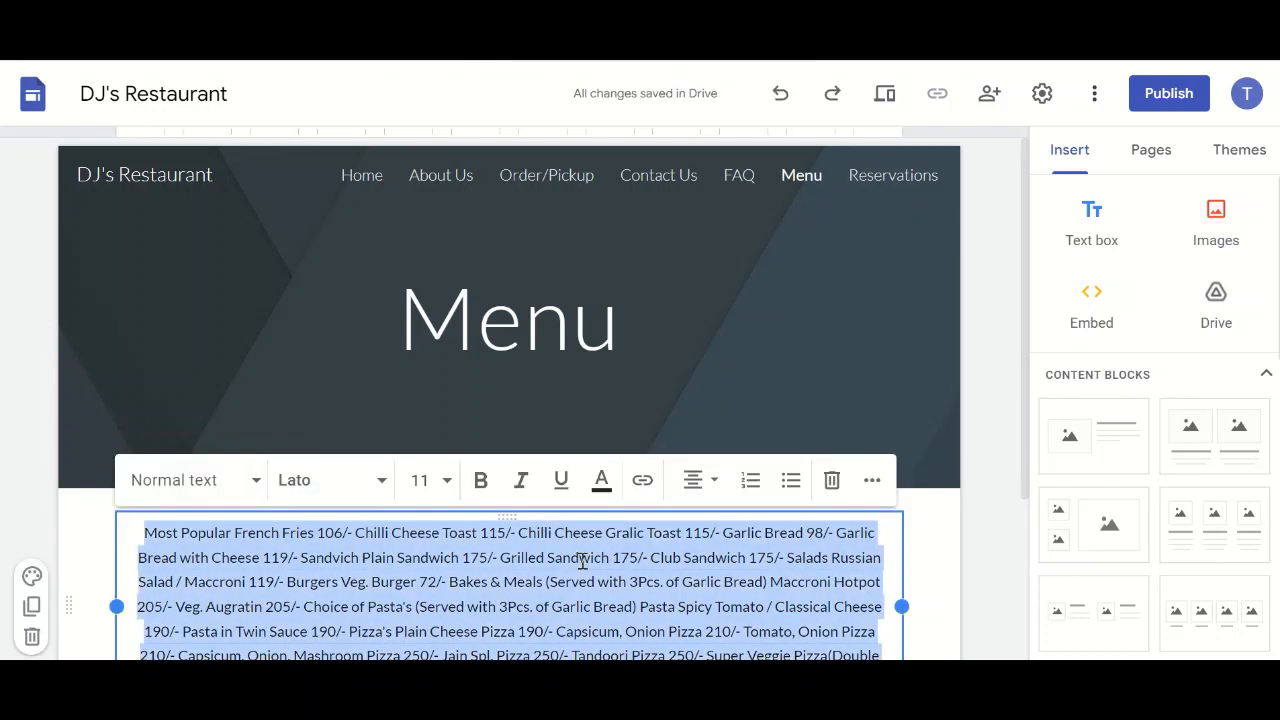
key("BackSpace")
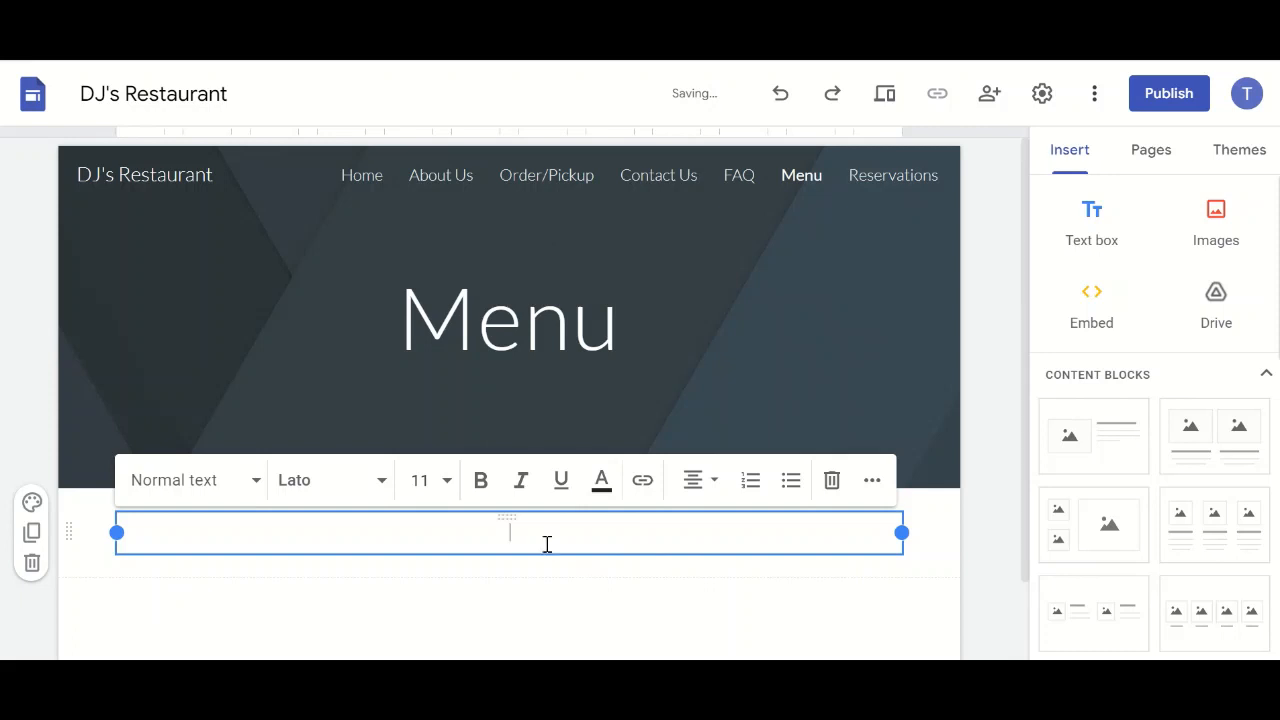
right_click(540, 540)
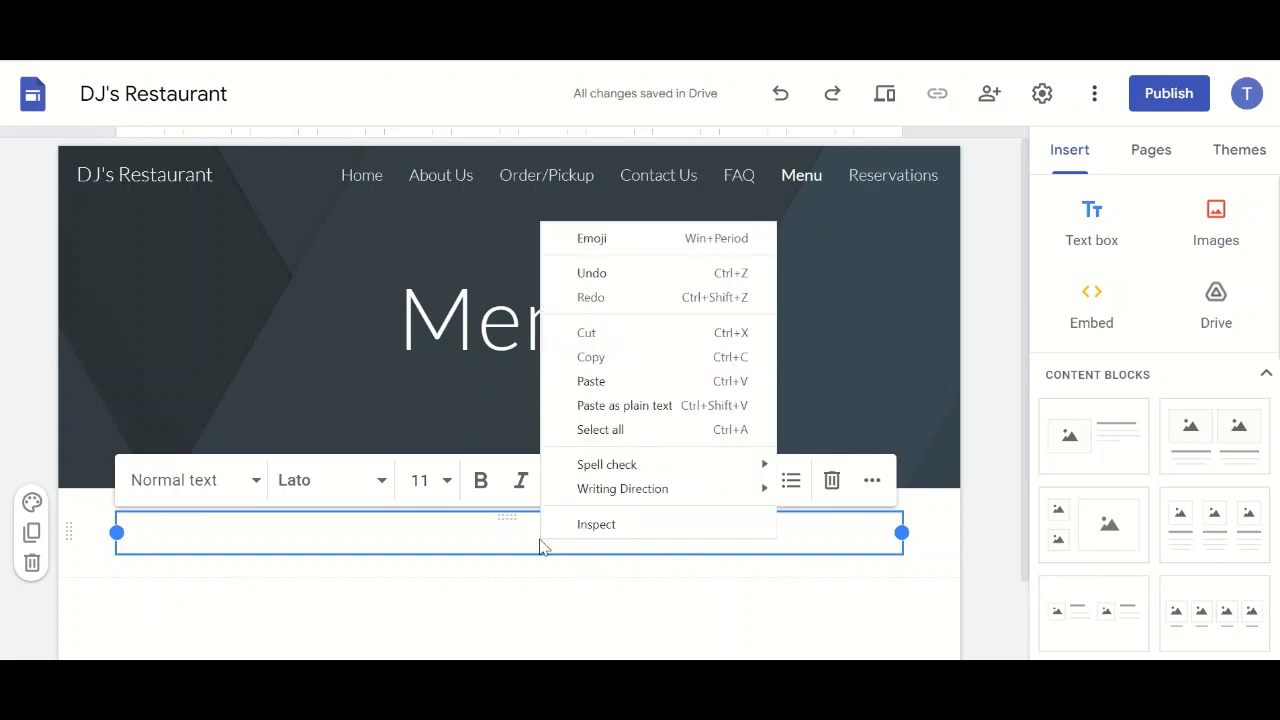
left_click(619, 405)
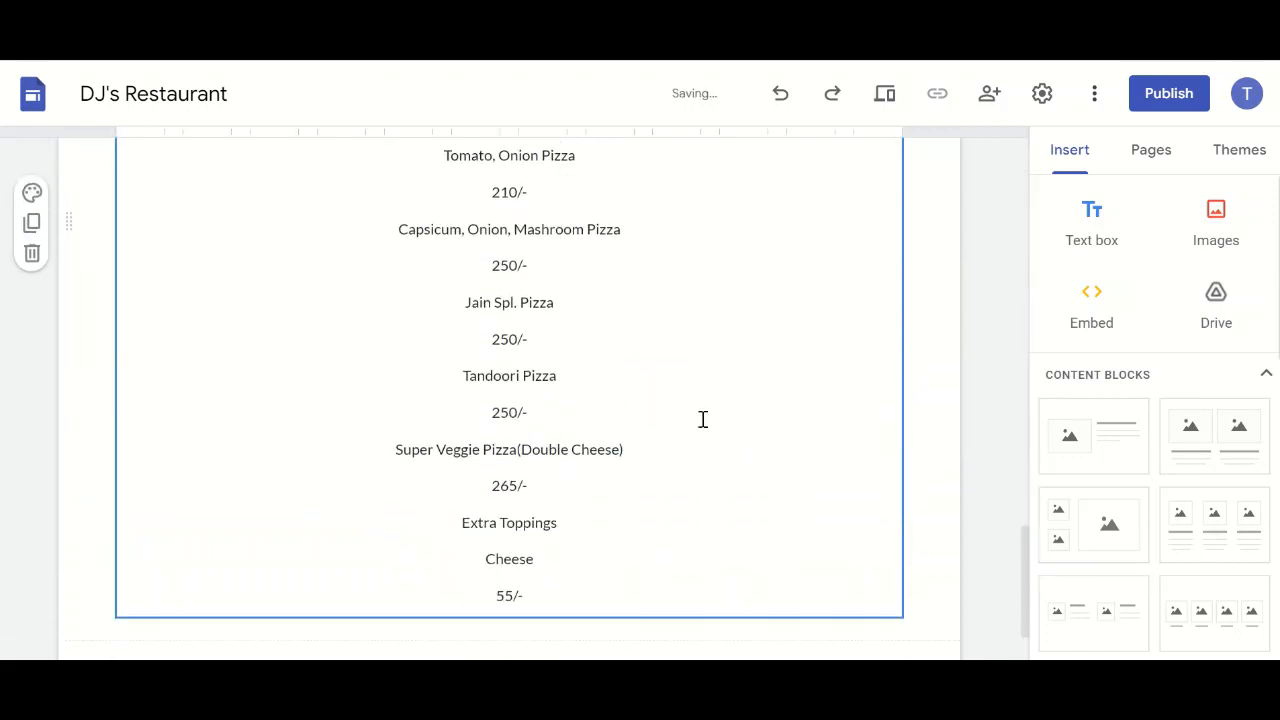
left_click_drag(1024, 594, 1030, 192)
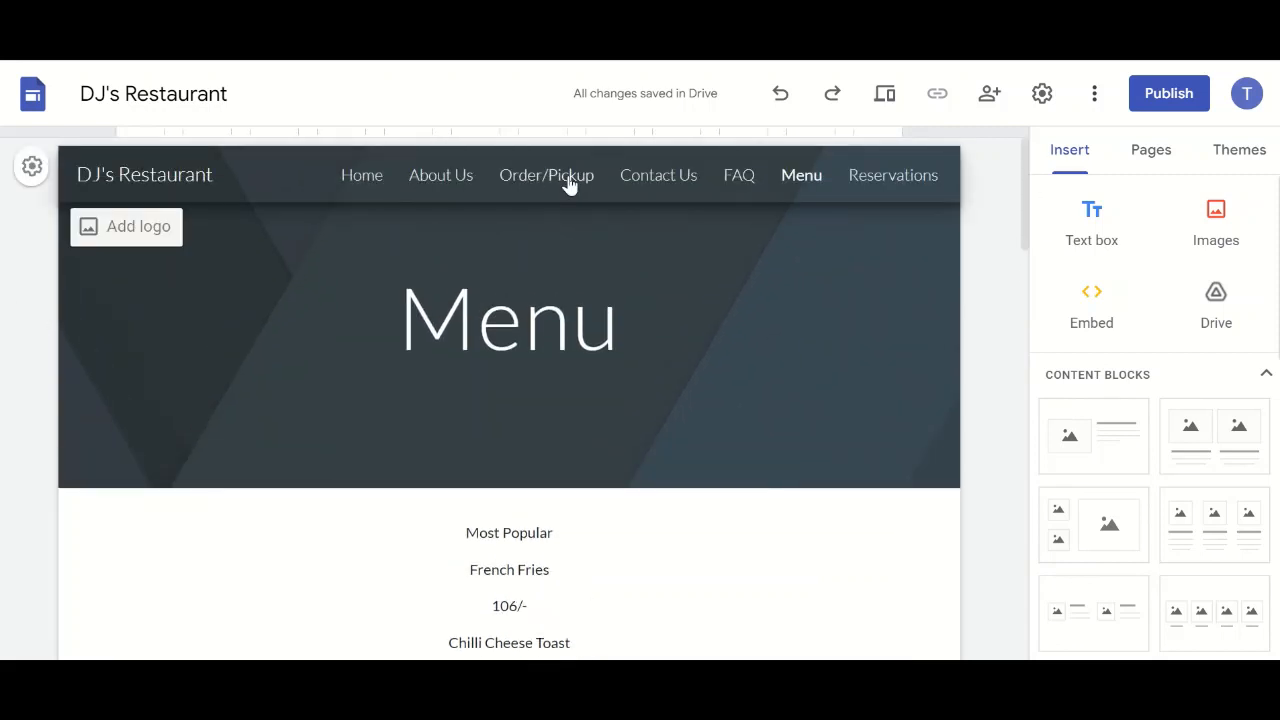
View the site's Reservations and Contact Us pages and open the Order/Pickup page
left_click(883, 178)
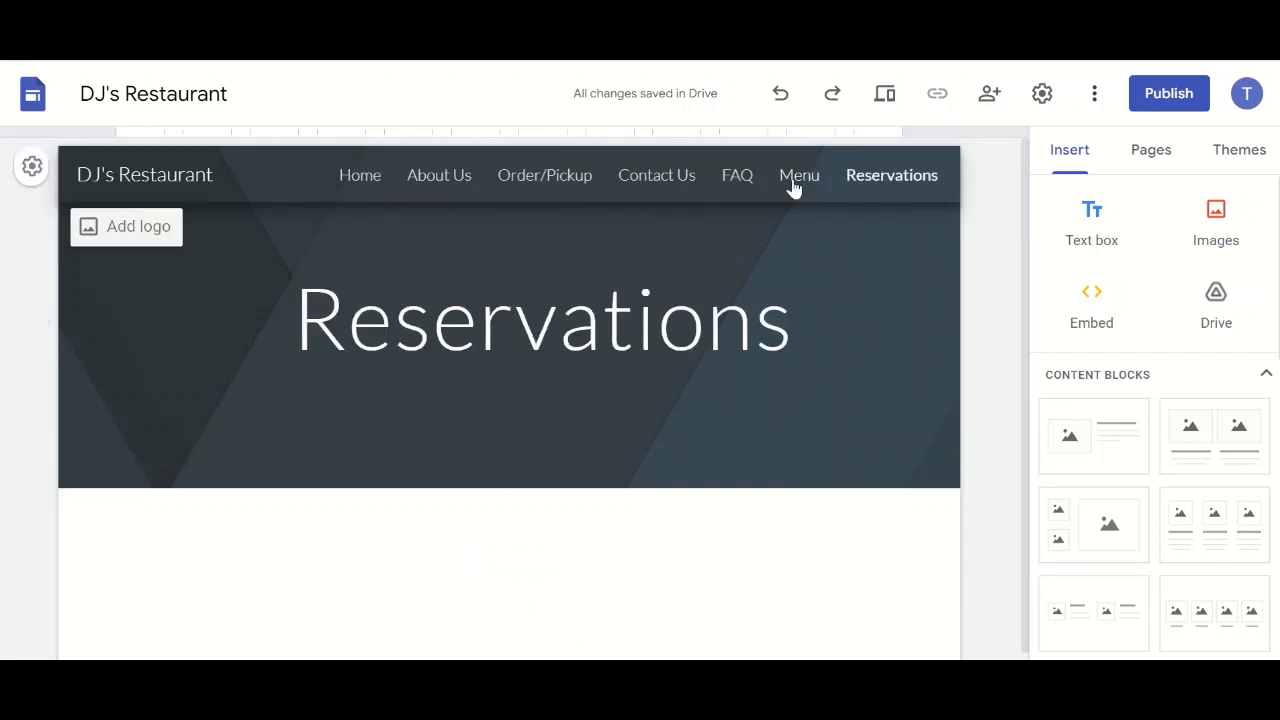
left_click(681, 178)
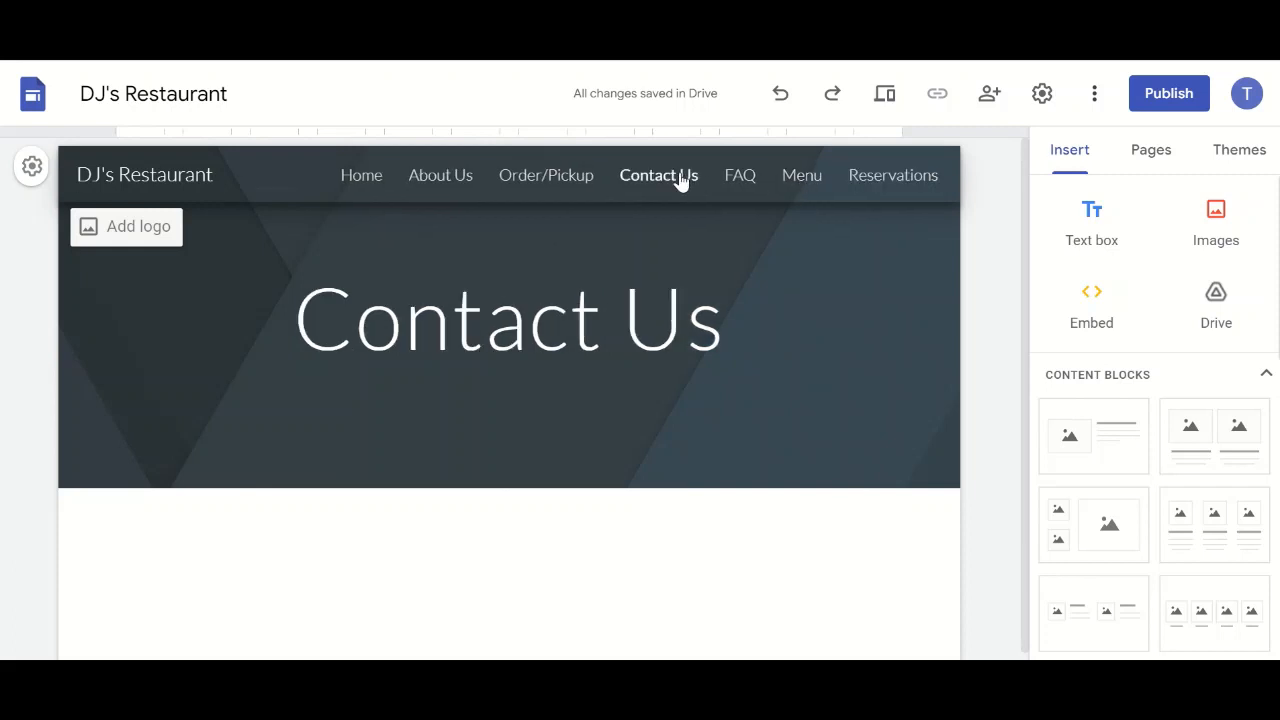
left_click(574, 177)
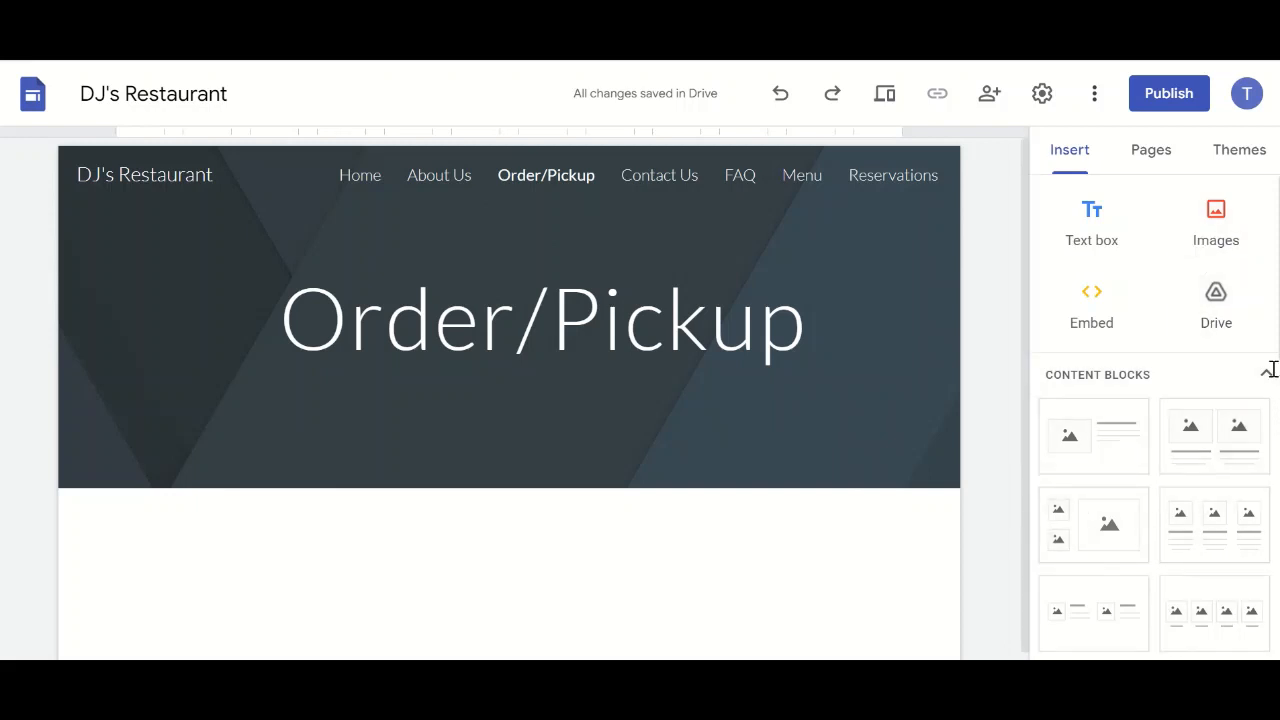
left_click(1173, 163)
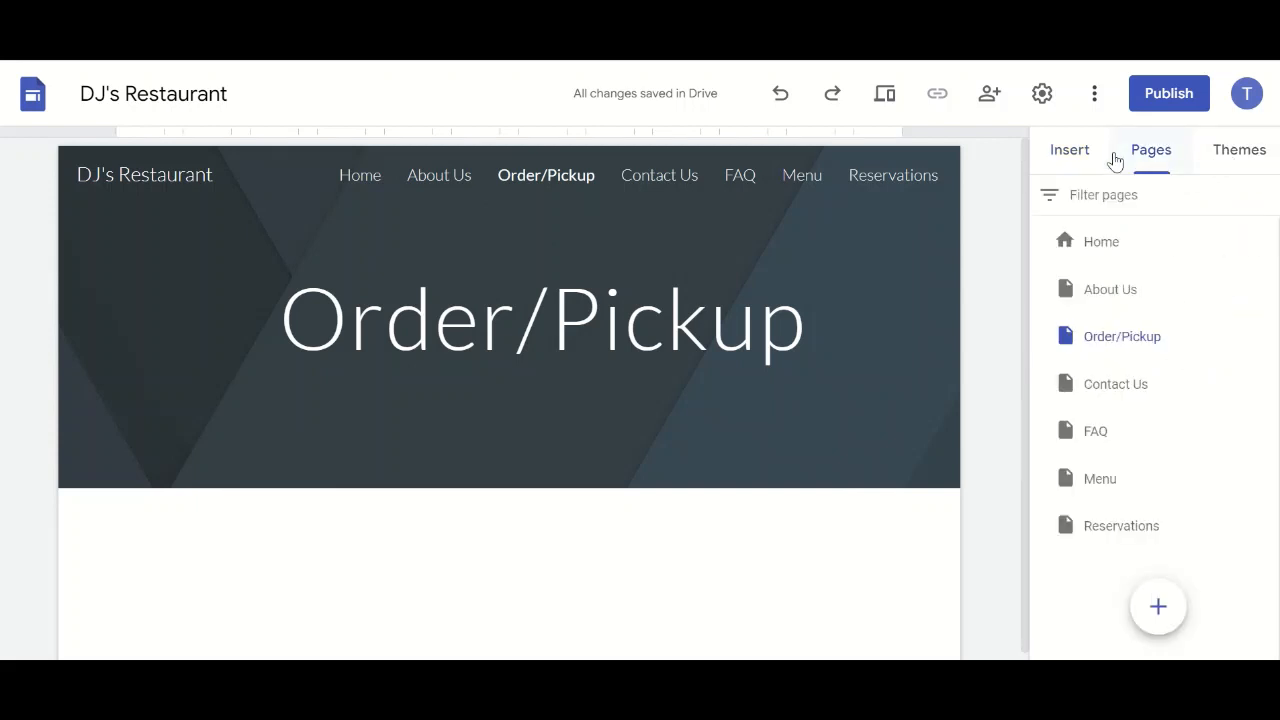
left_click(1072, 152)
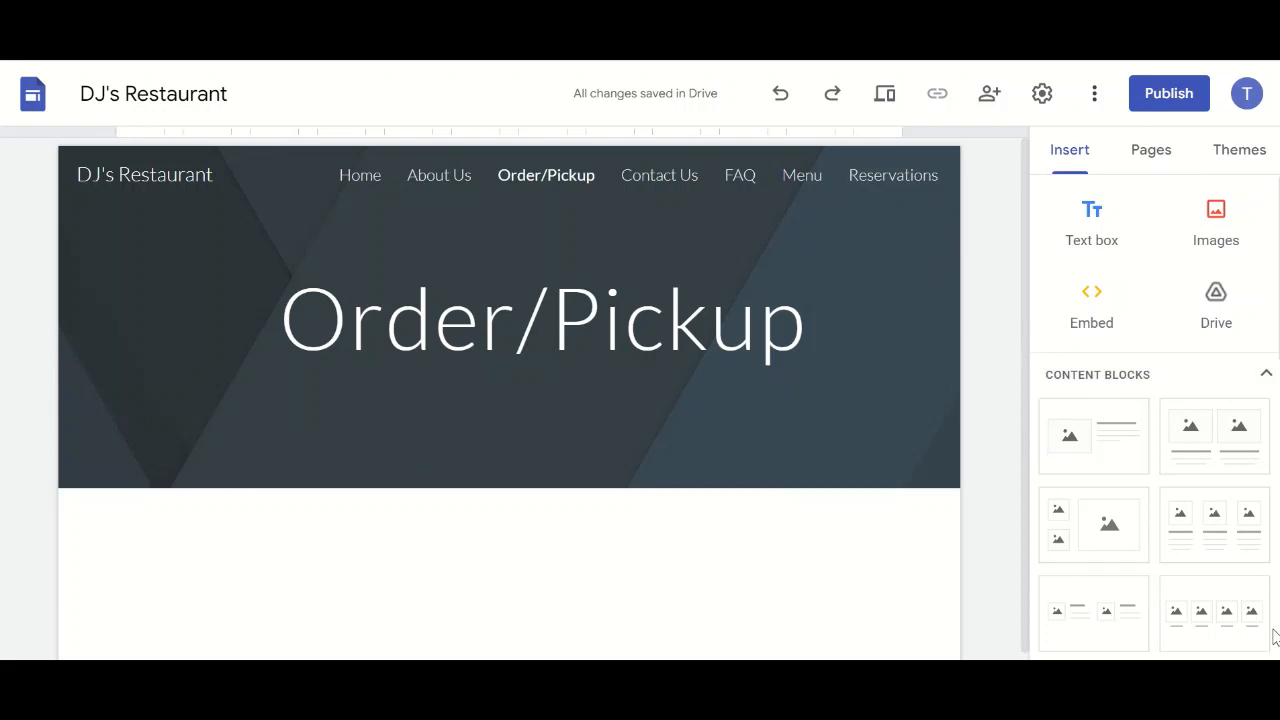
Insert a map of New York, NY, USA below the header of the Order/Pickup page
scroll(1265, 524, "down", 10)
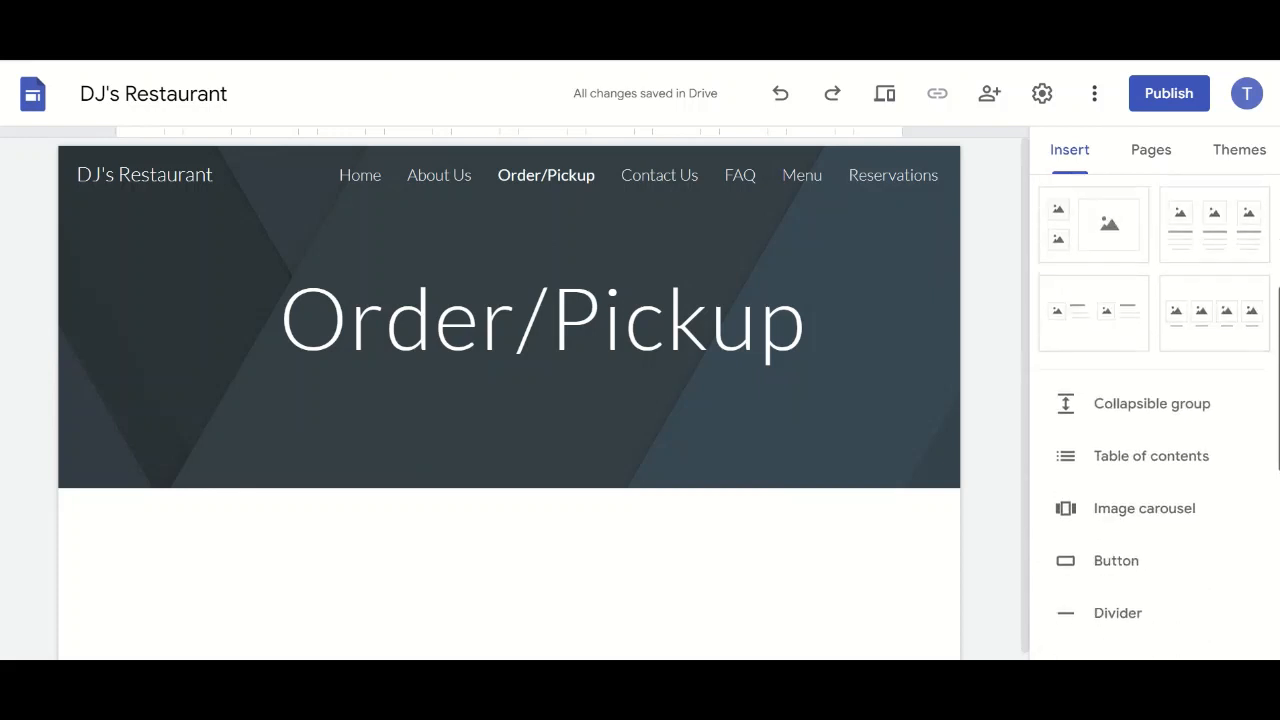
scroll(1265, 524, "down", 3)
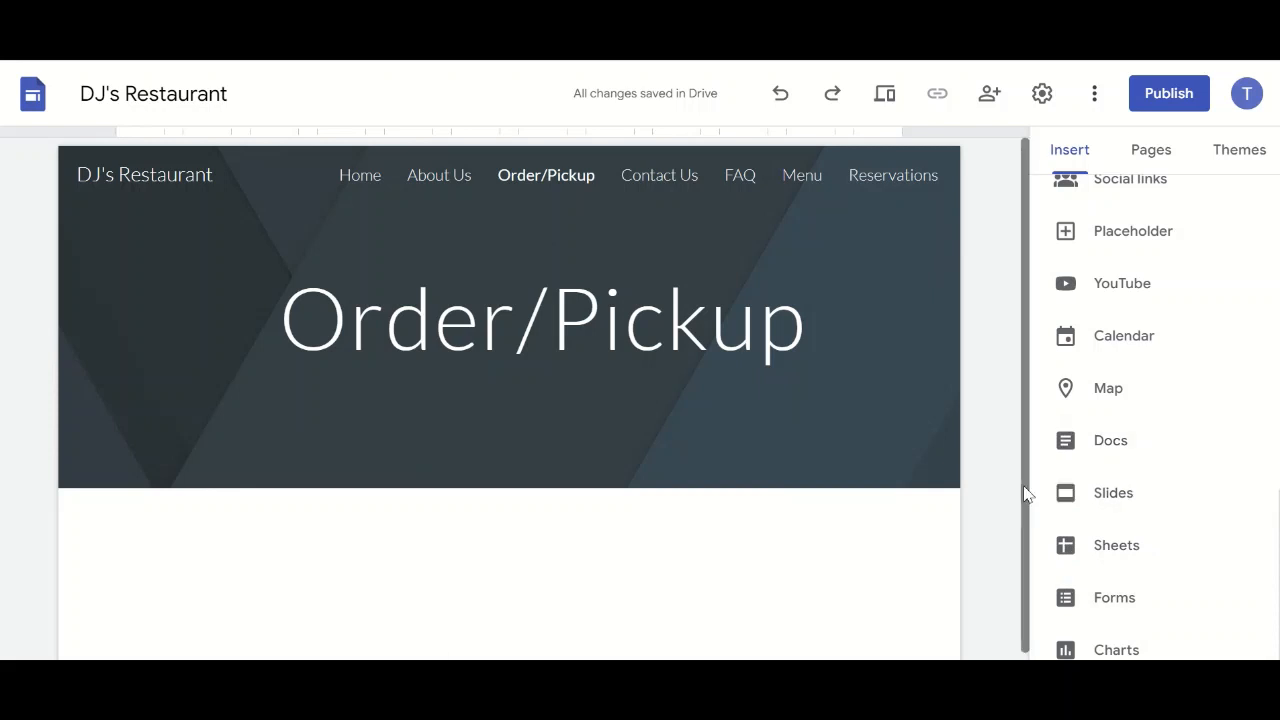
left_click(1114, 396)
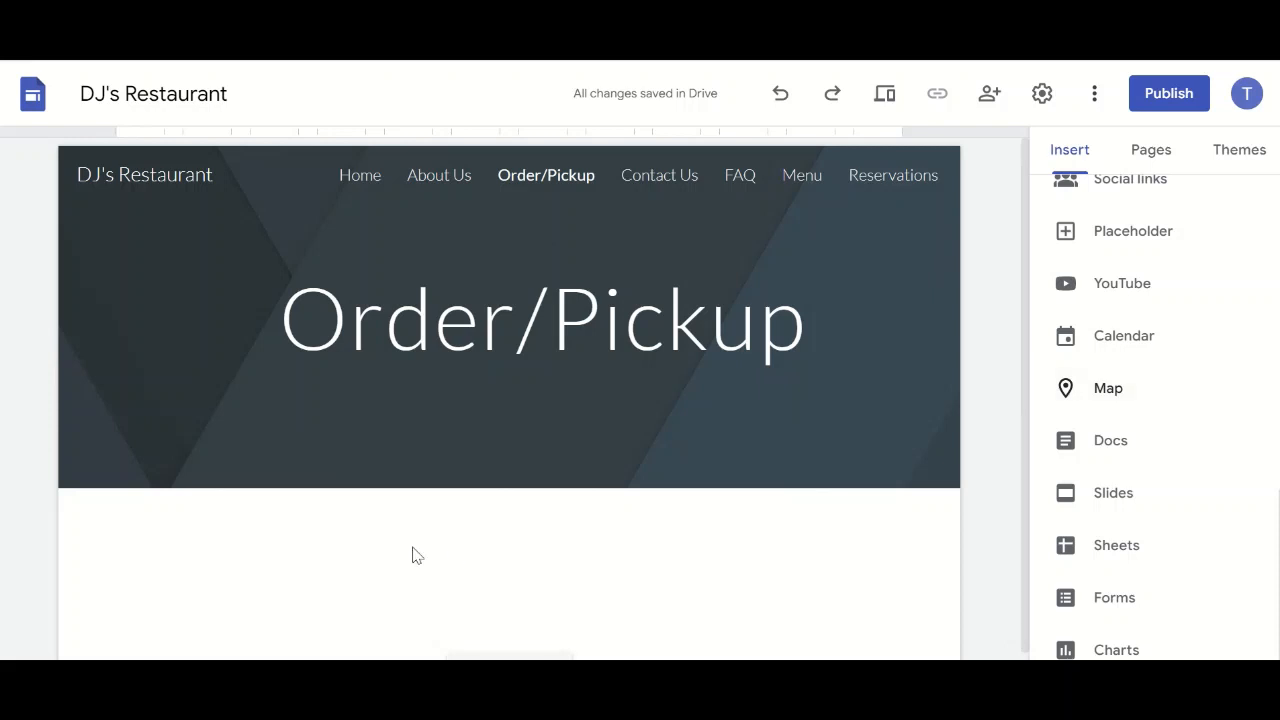
left_click(1069, 389)
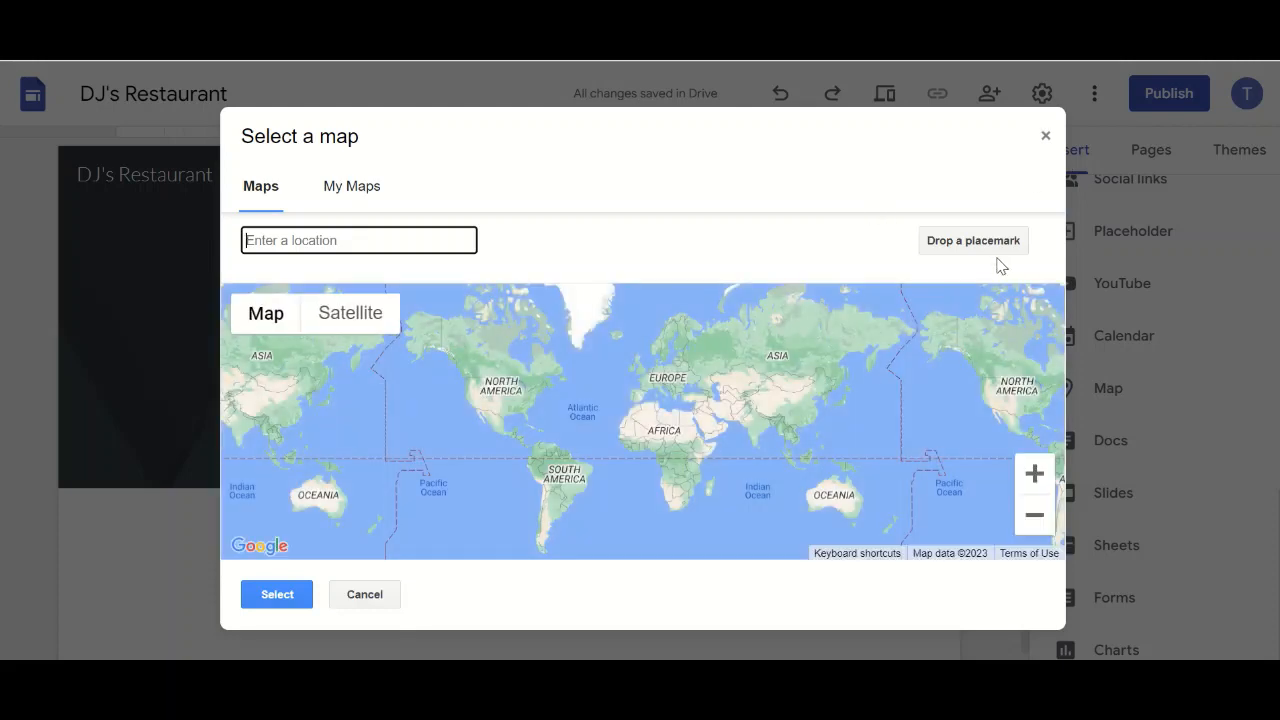
type("New Yor")
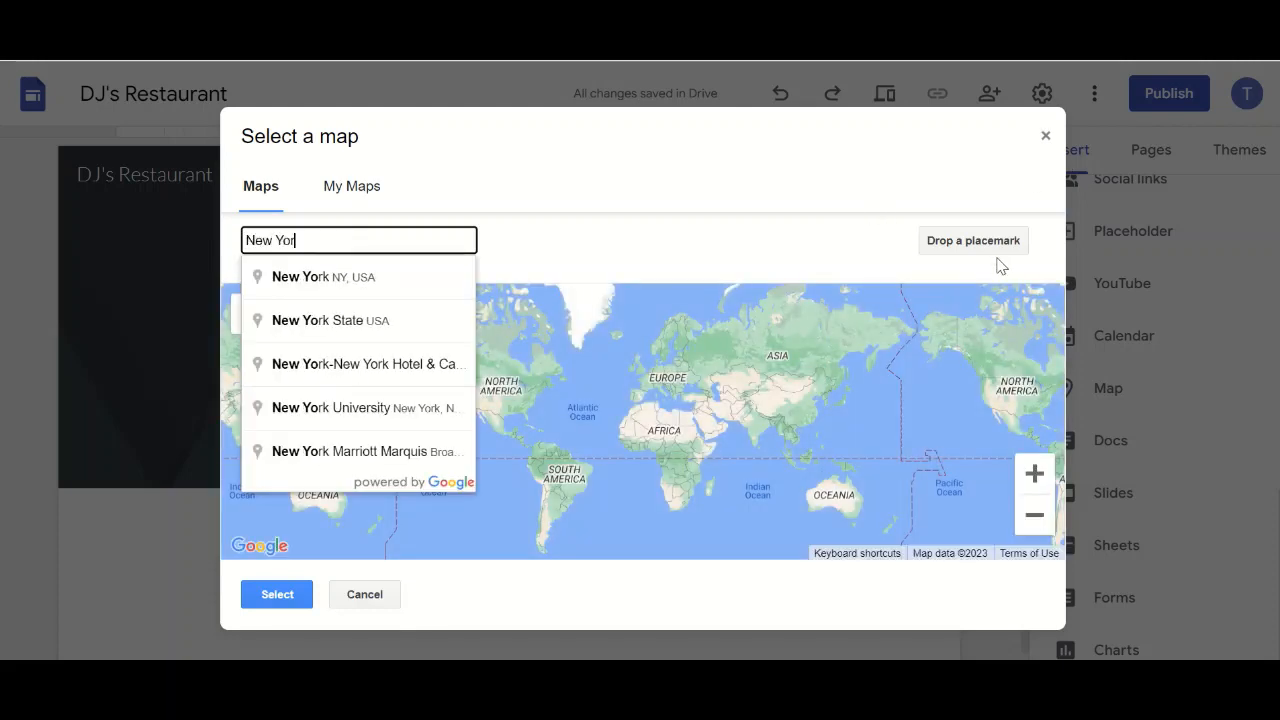
type("k")
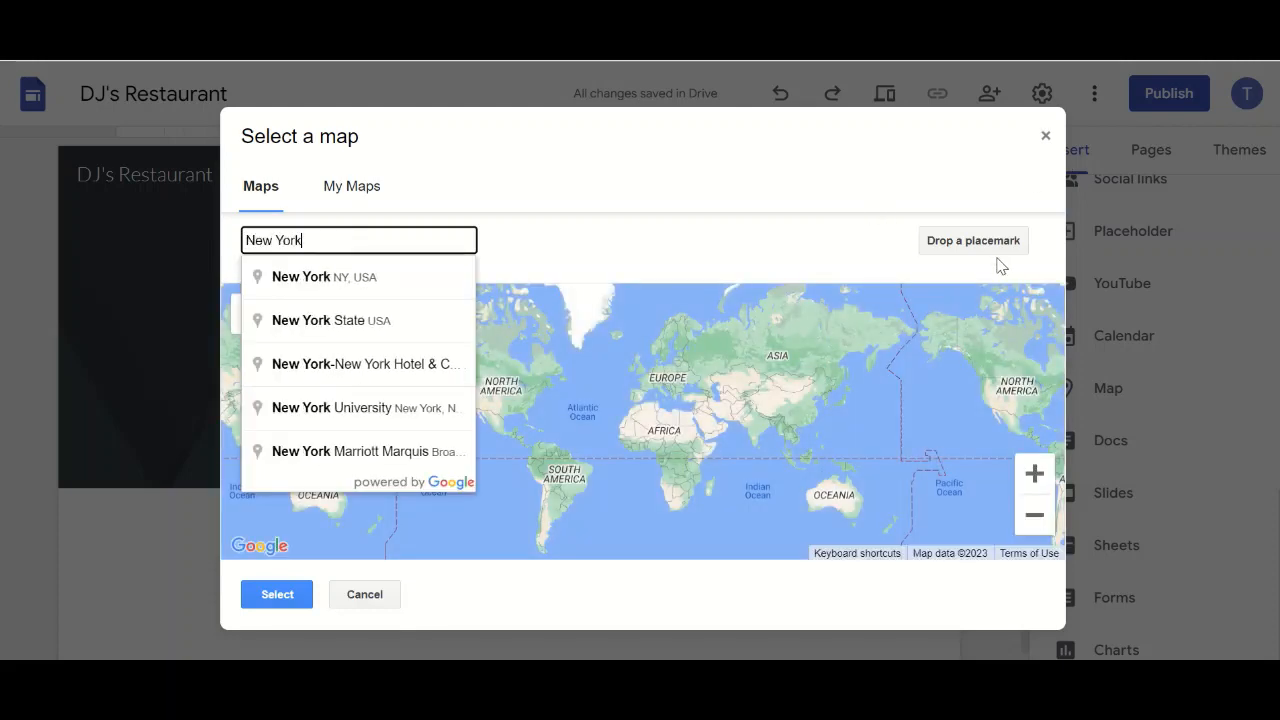
left_click(366, 287)
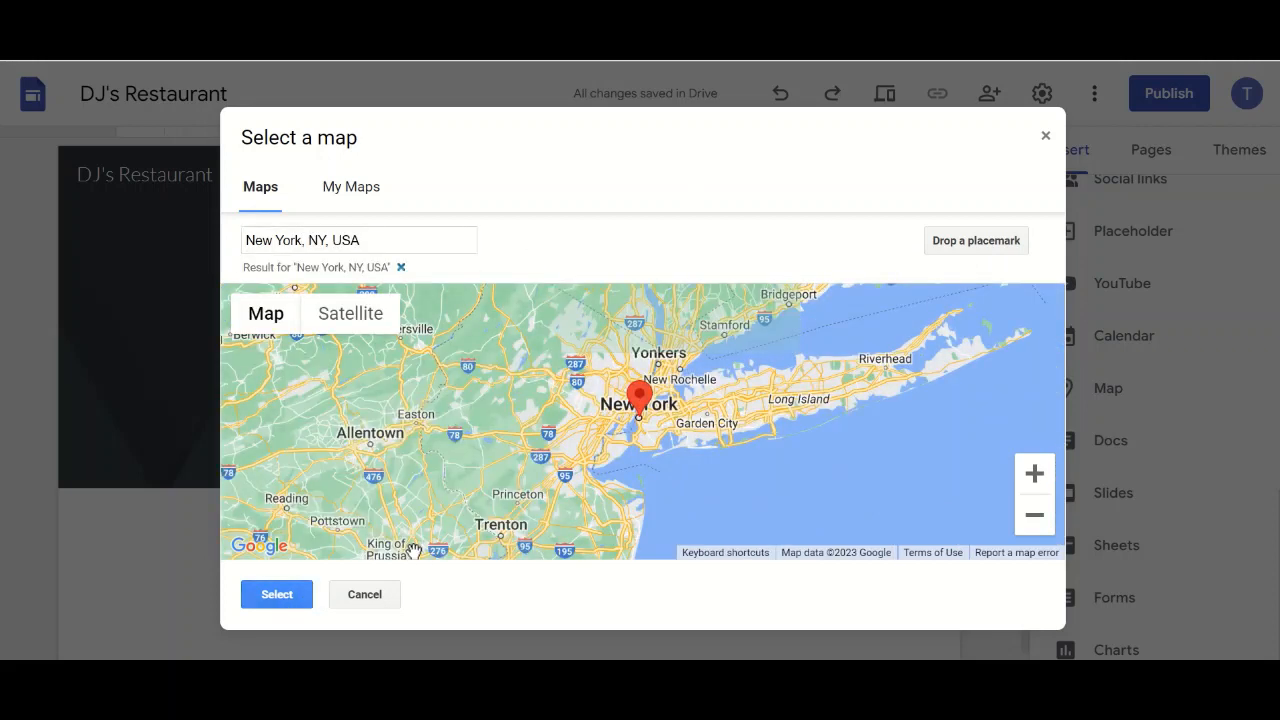
left_click(290, 597)
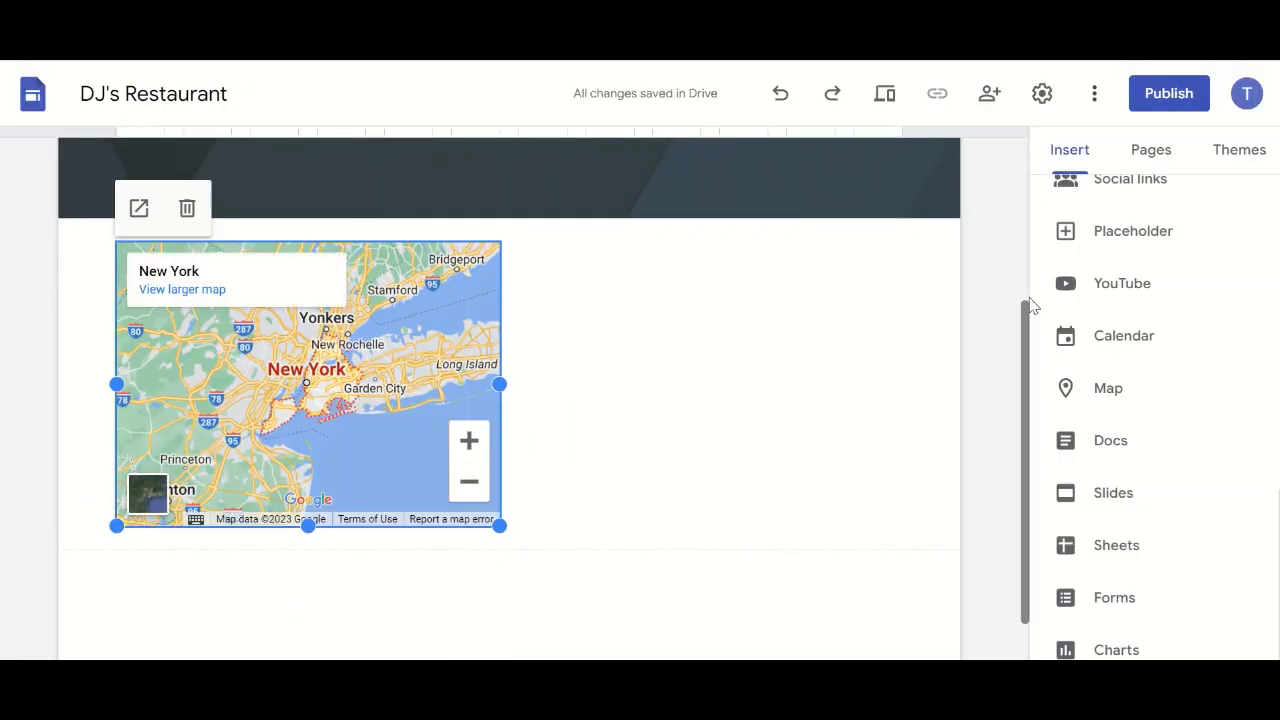
Add a text box to the Order/Pickup page and place it directly above the New York map
left_click_drag(1026, 397, 1025, 358)
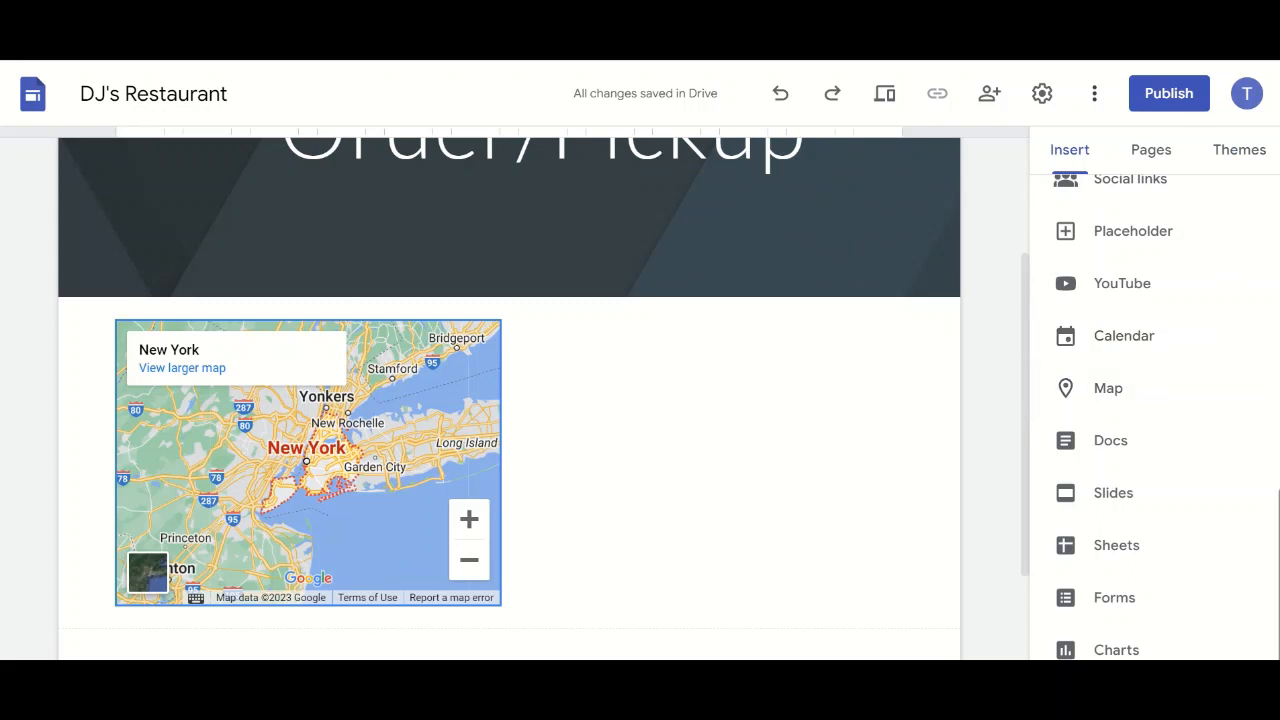
scroll(1155, 414, "up", 6)
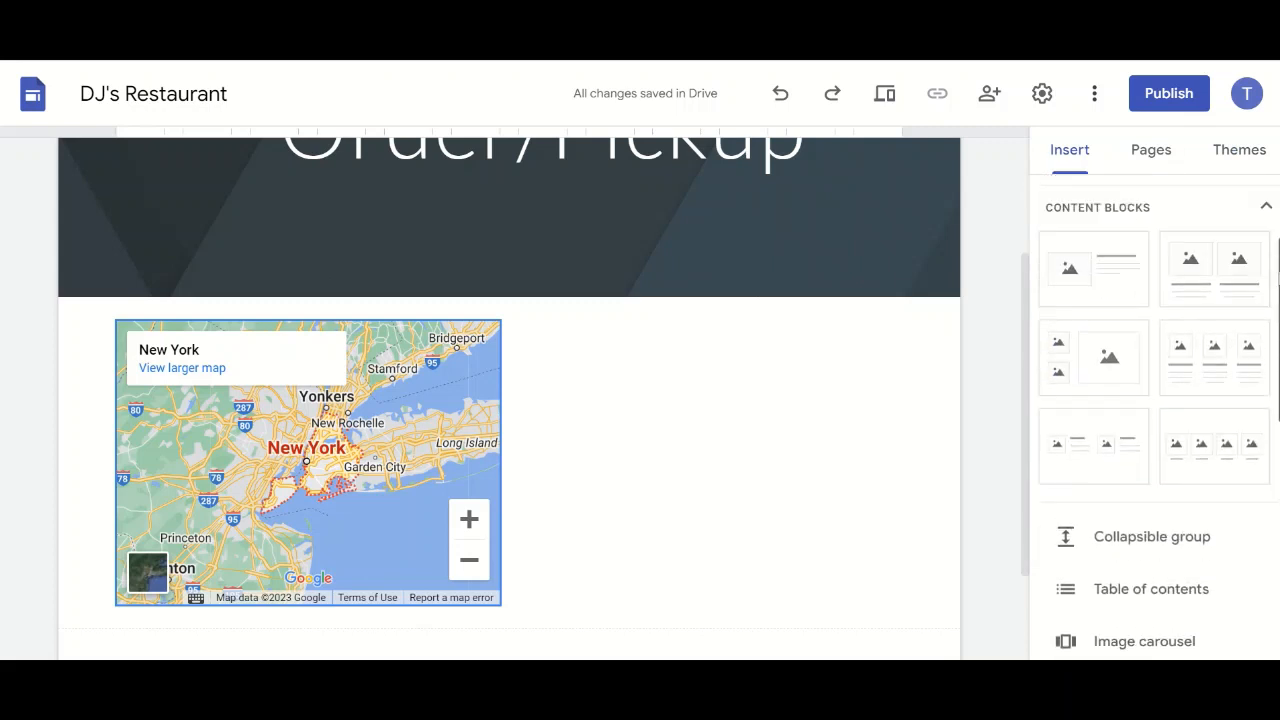
scroll(1274, 207, "up", 2)
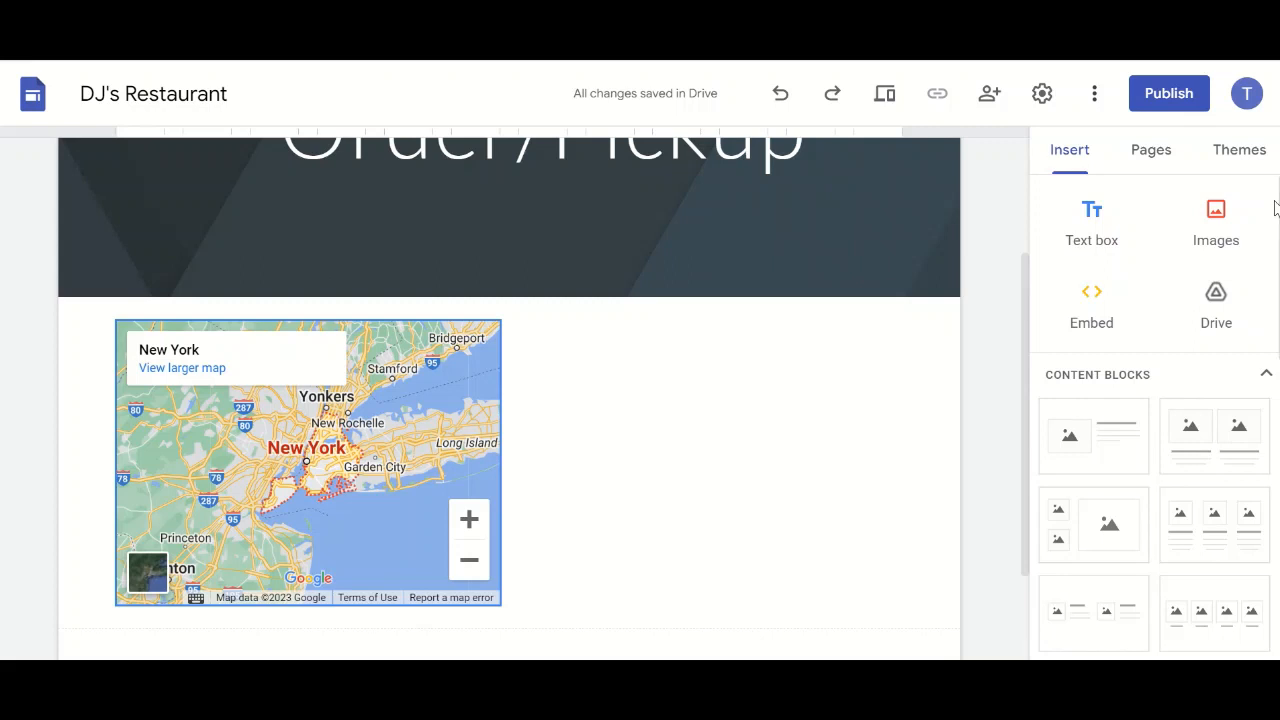
left_click(1092, 226)
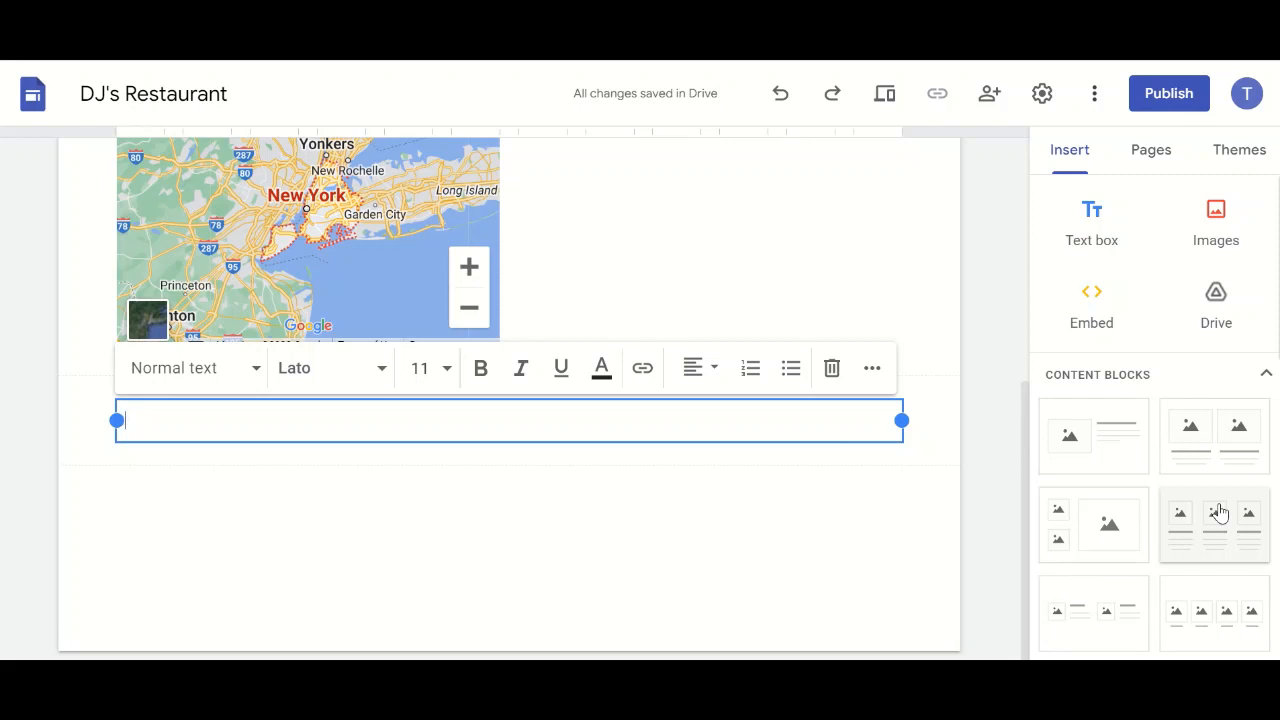
left_click_drag(1028, 514, 1010, 415)
left_click(1010, 415)
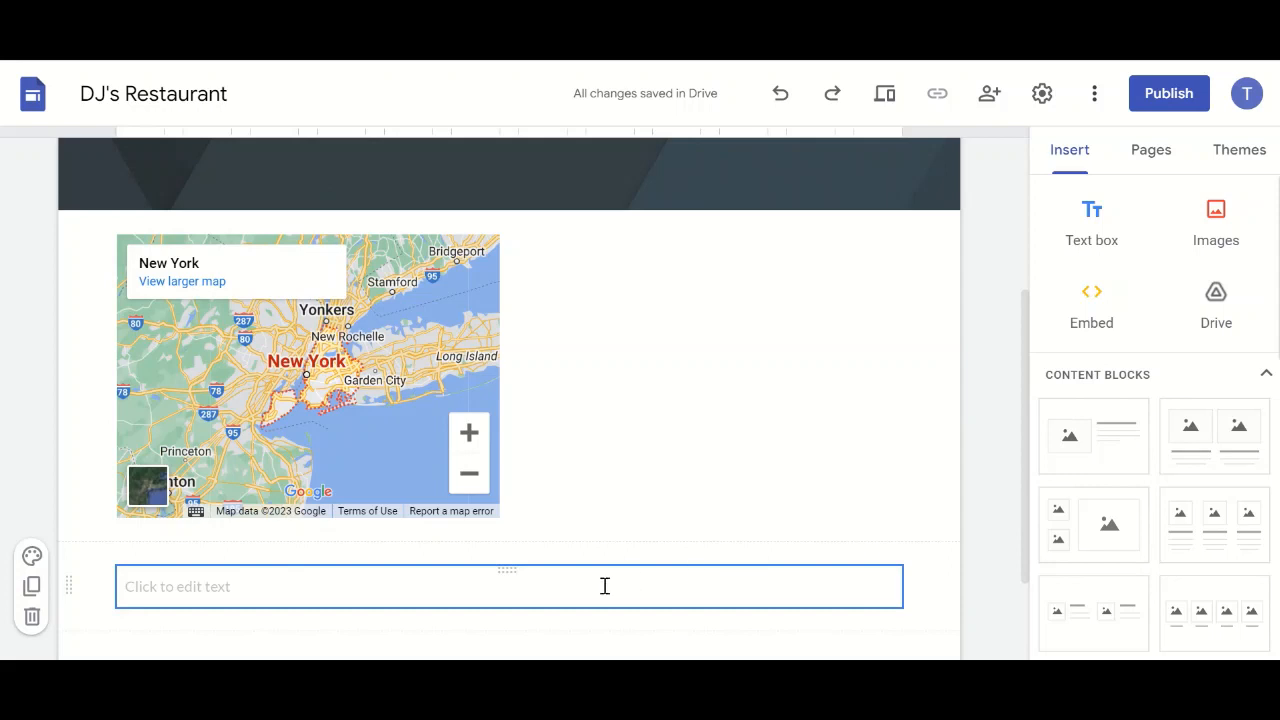
left_click_drag(557, 563, 423, 229)
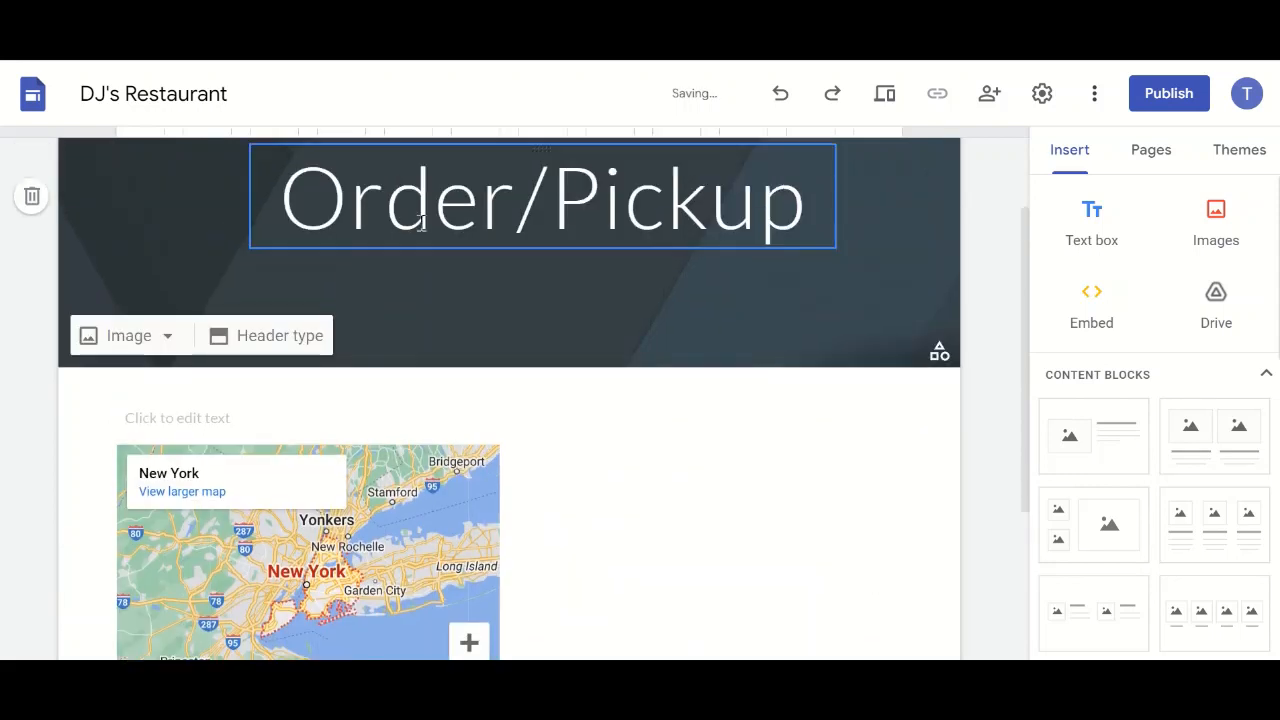
Enter "All Pickup Locations" in the text box above the map
left_click(211, 420)
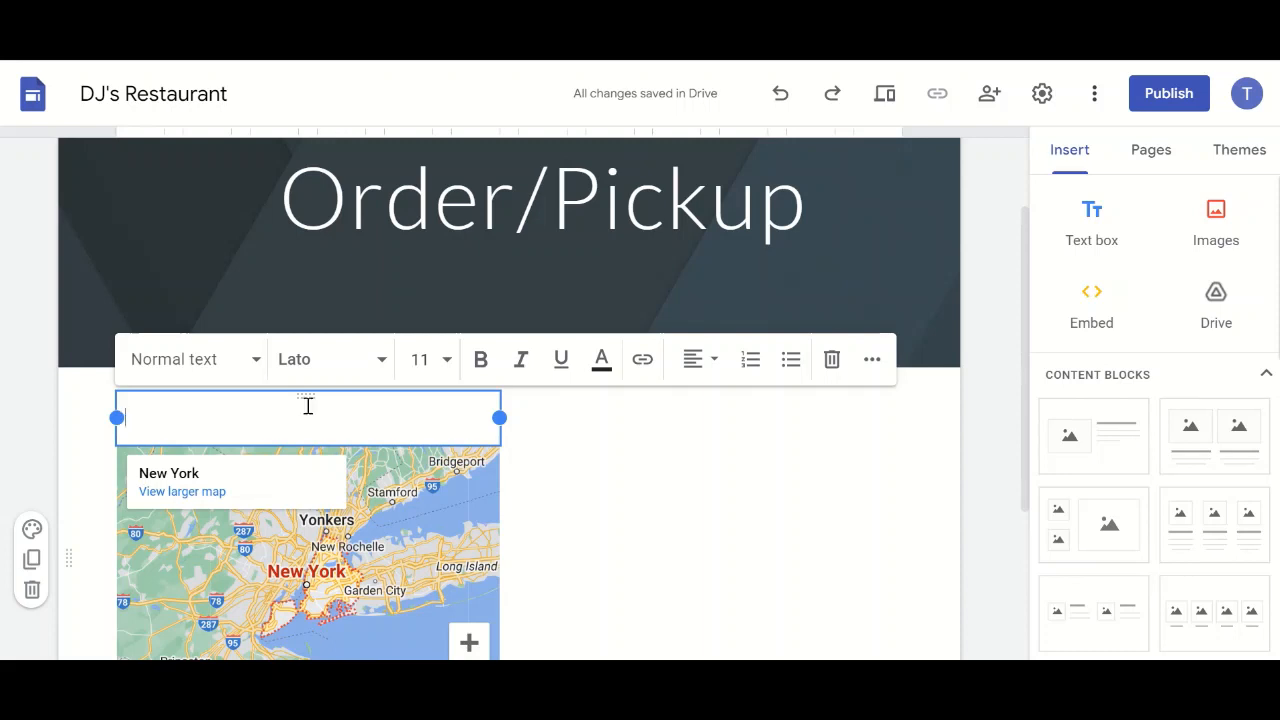
type("All Pickup Locations")
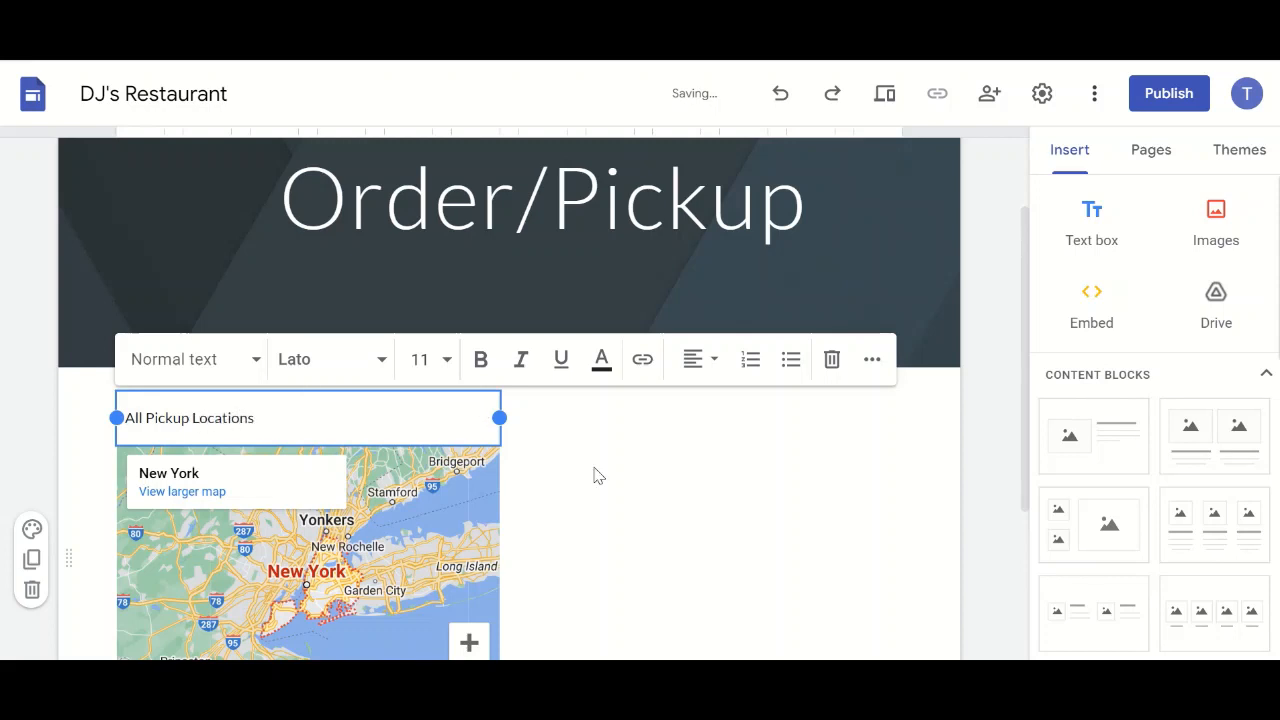
left_click(752, 471)
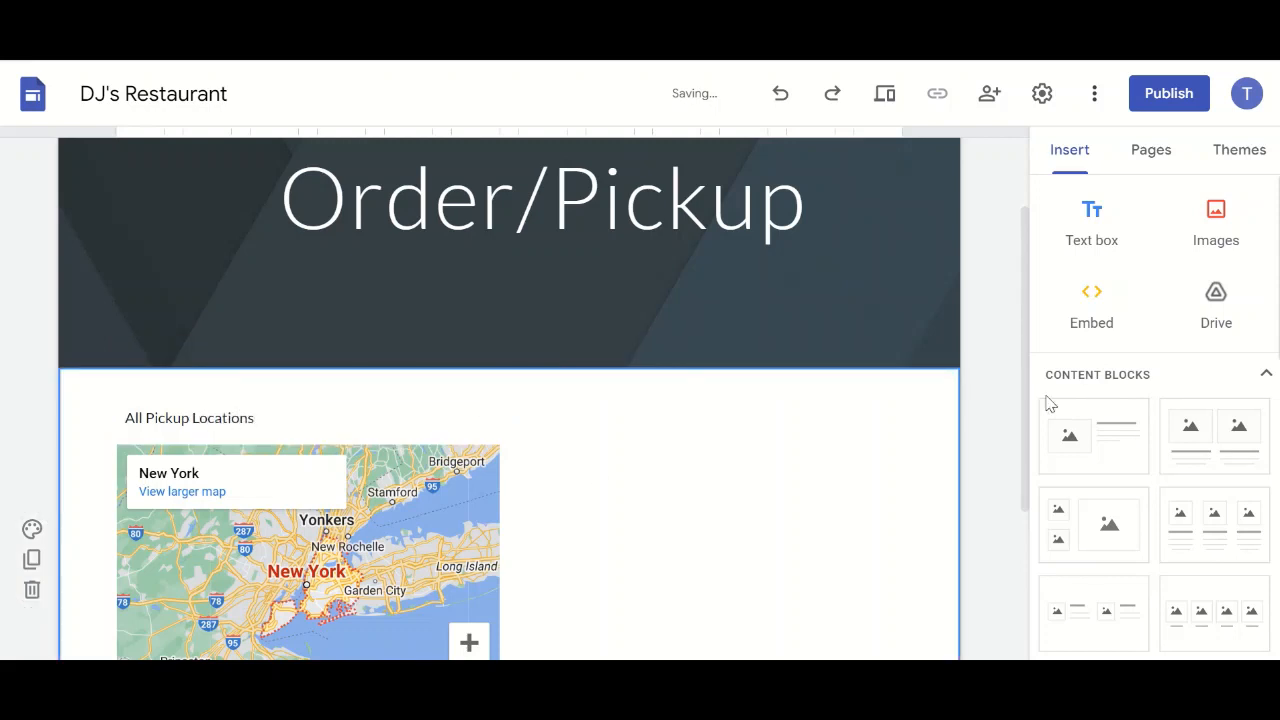
Format the "All Pickup Locations" text as a bold, blue Subheading
left_click(223, 429)
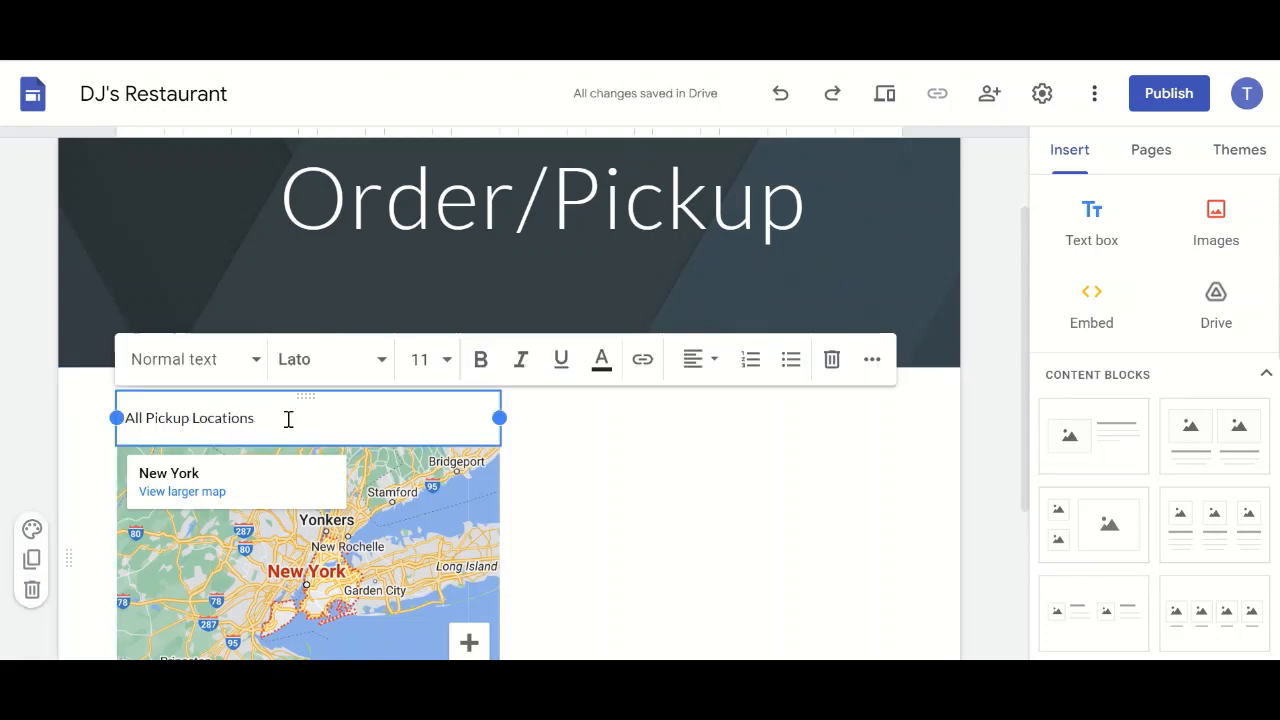
left_click_drag(286, 417, 113, 417)
left_click(249, 362)
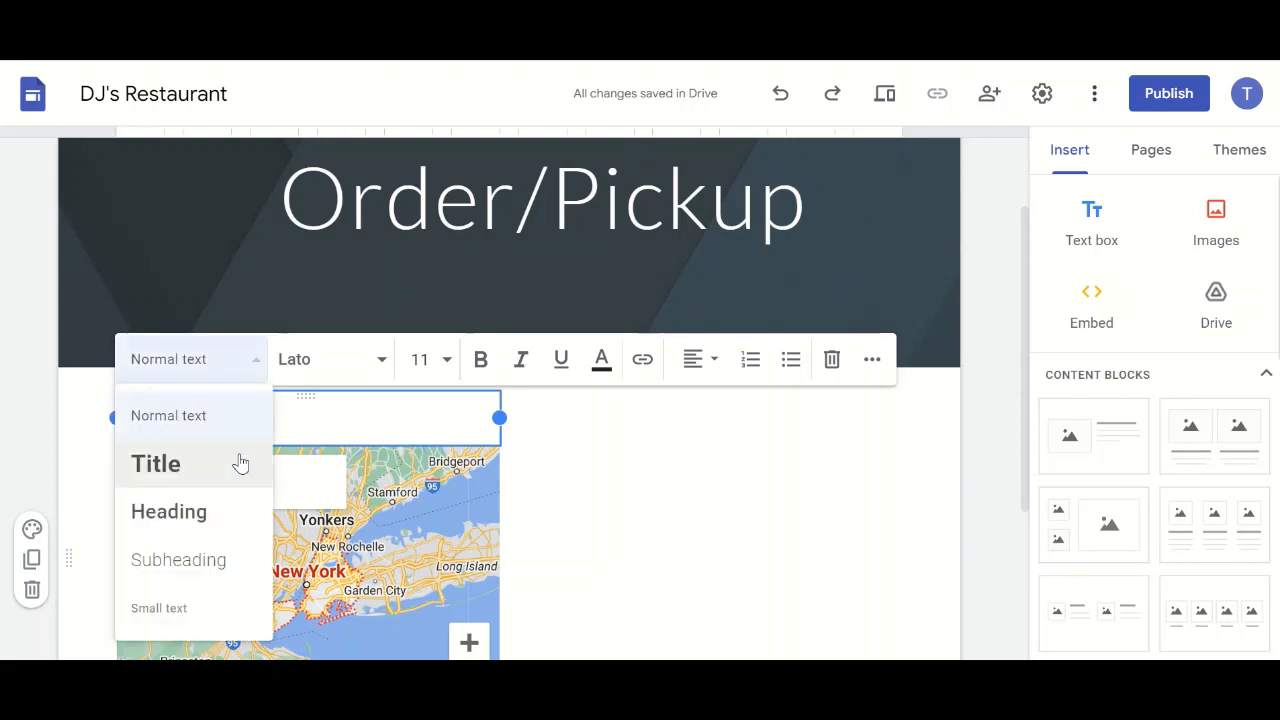
left_click(214, 562)
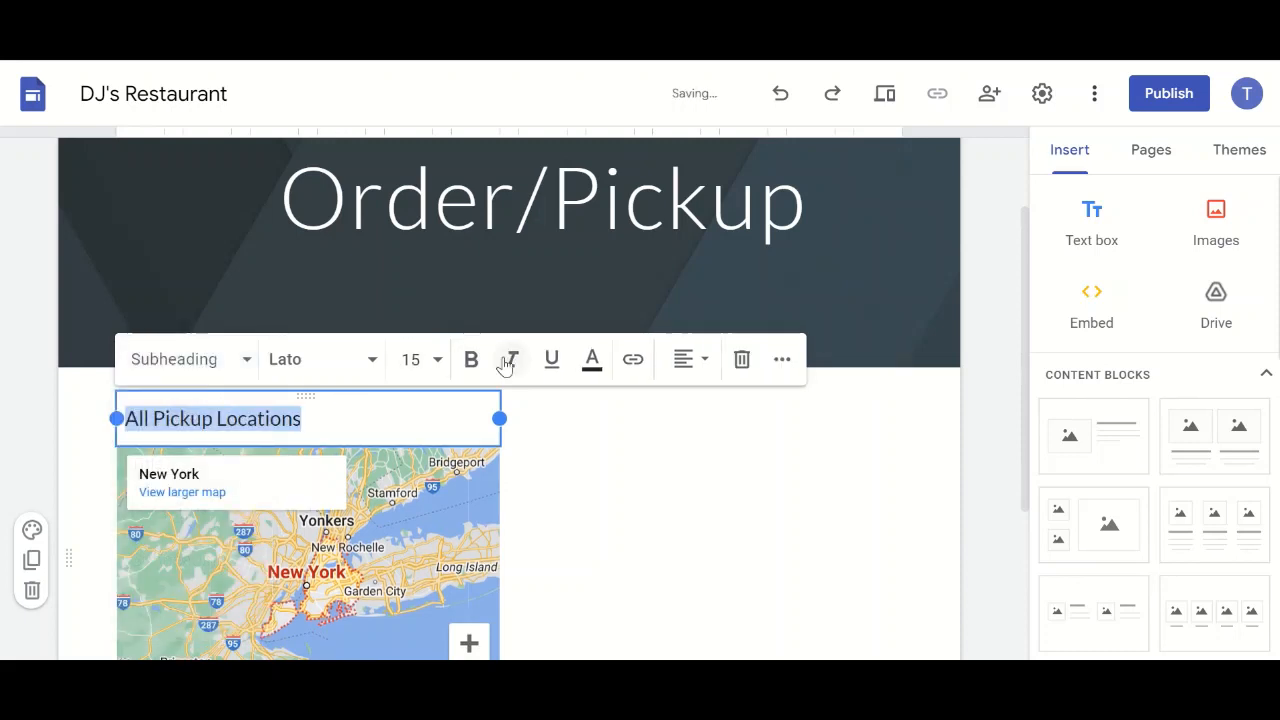
left_click(471, 359)
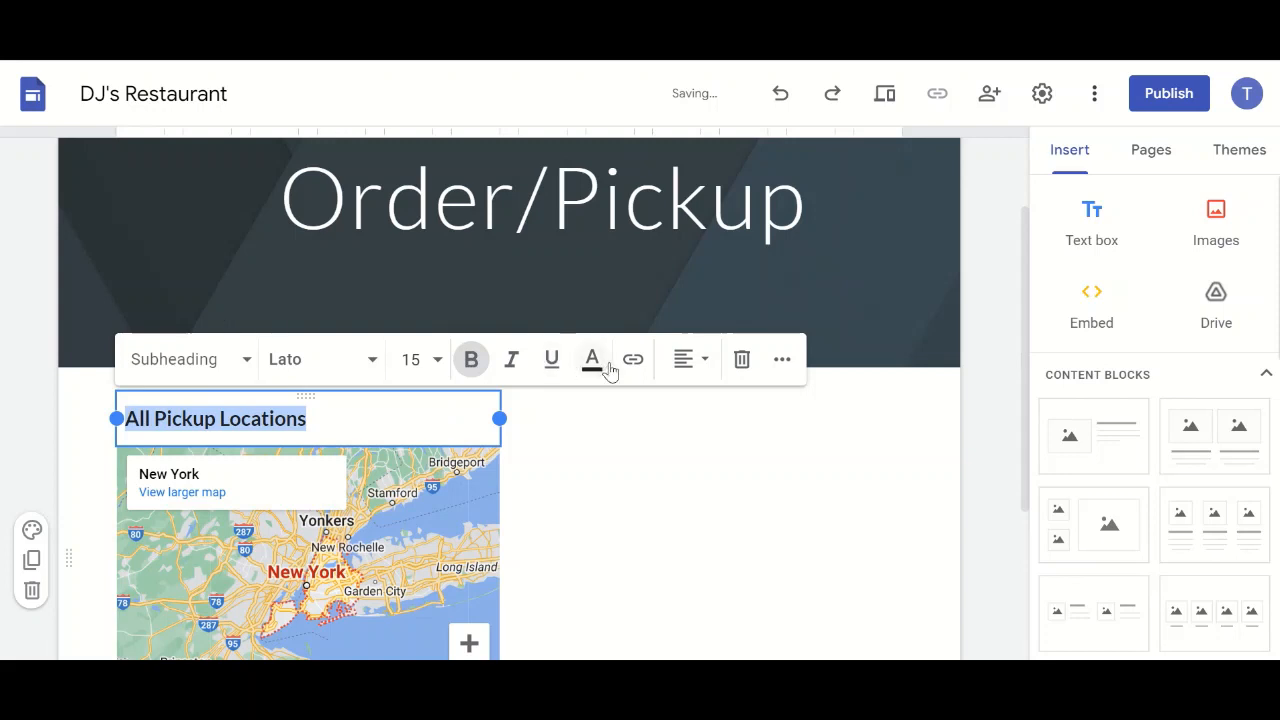
left_click(592, 360)
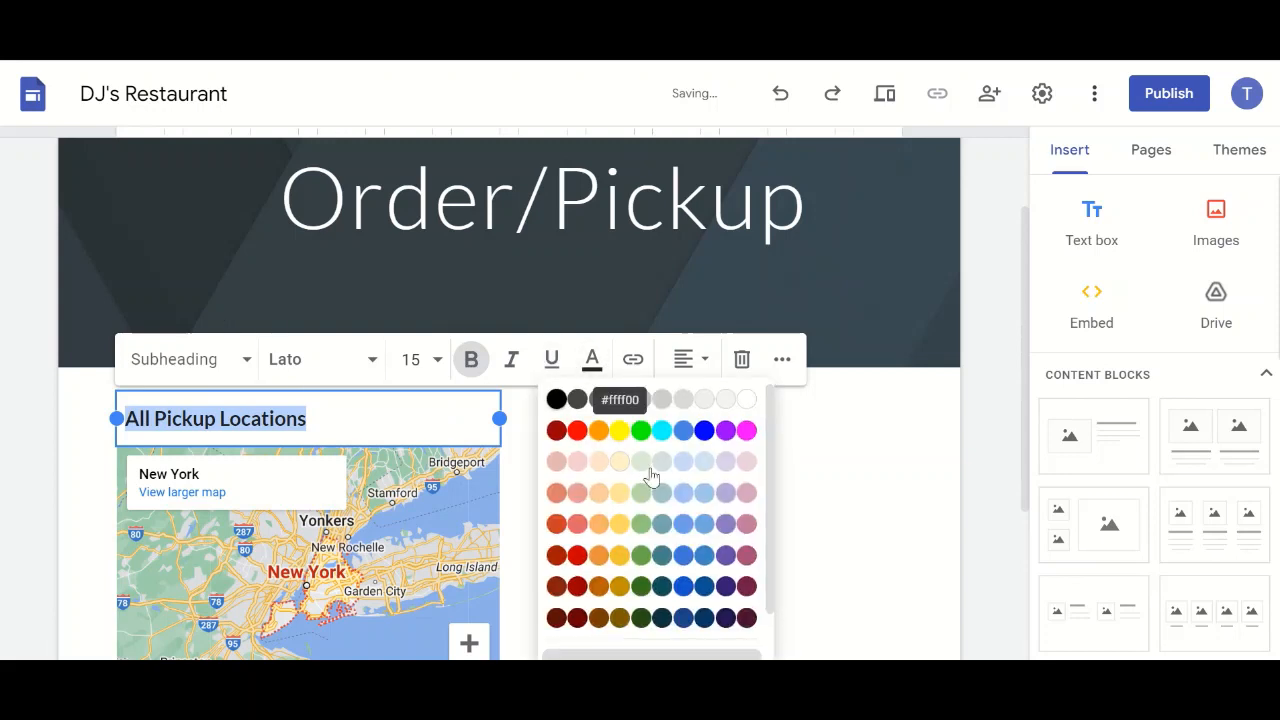
left_click(681, 552)
left_click(562, 443)
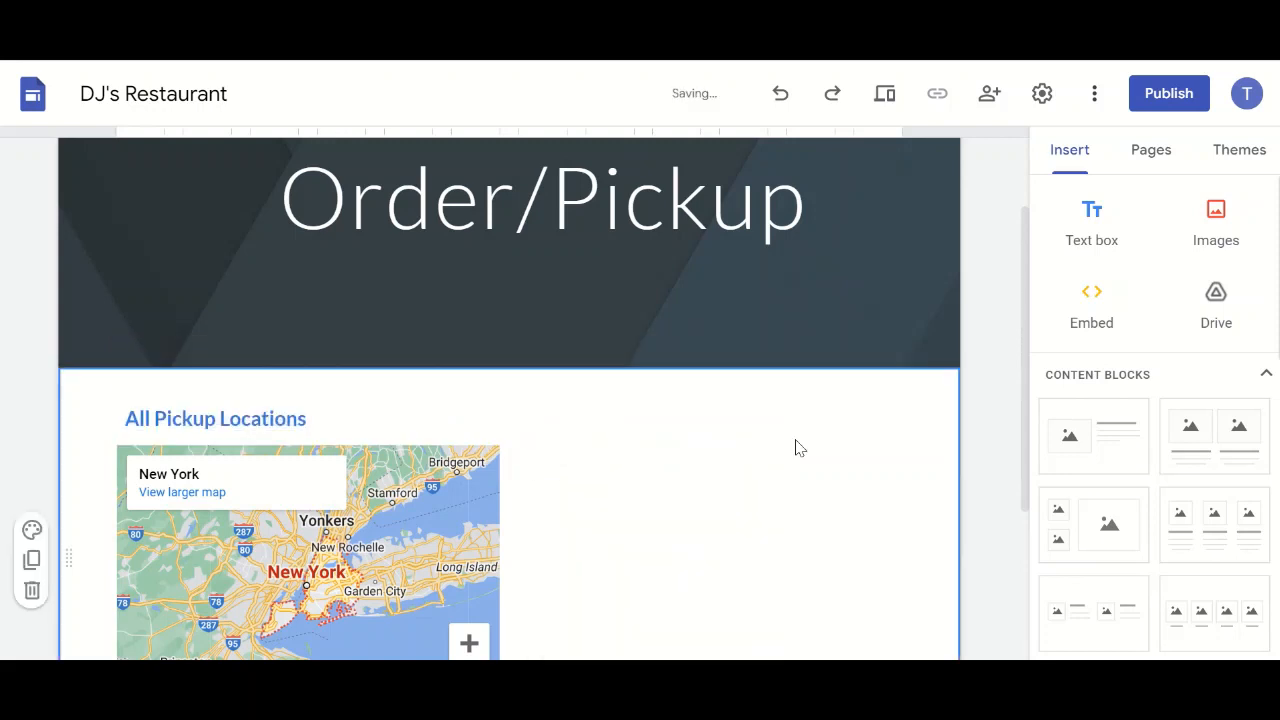
Open the Contact Us page and insert the Contact Us2 form below its header
left_click_drag(1026, 251, 1025, 168)
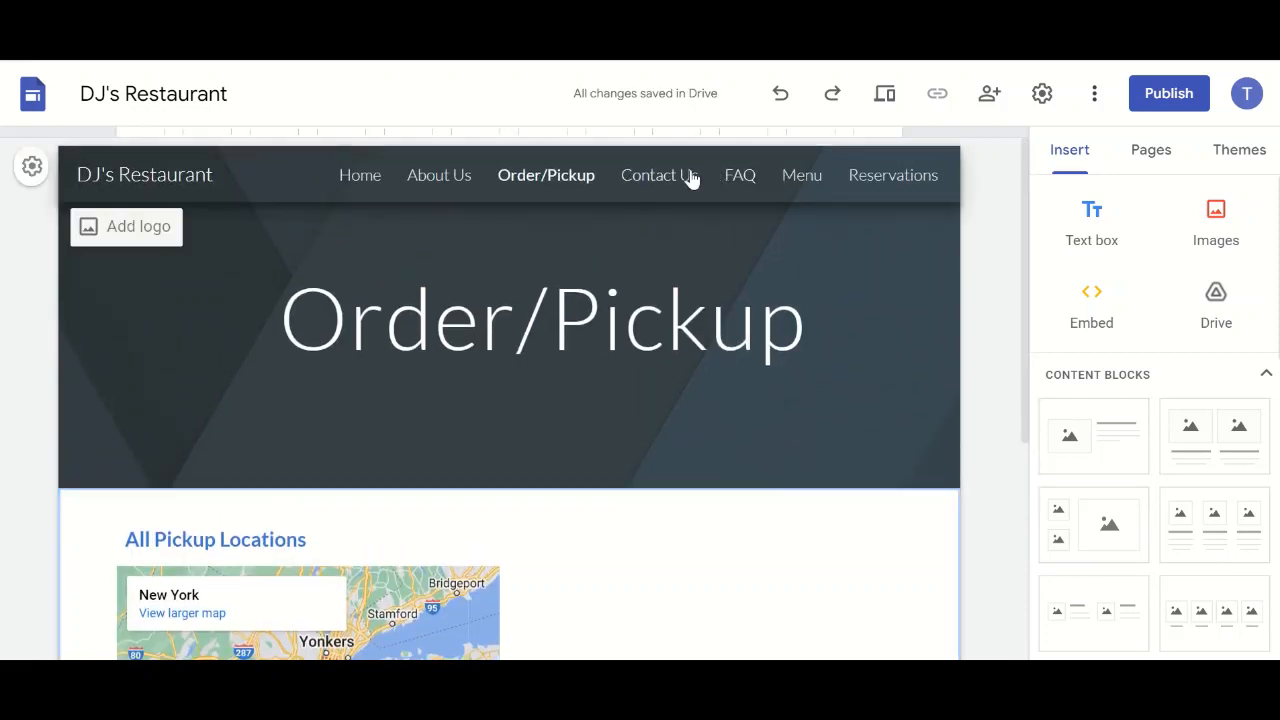
left_click(660, 176)
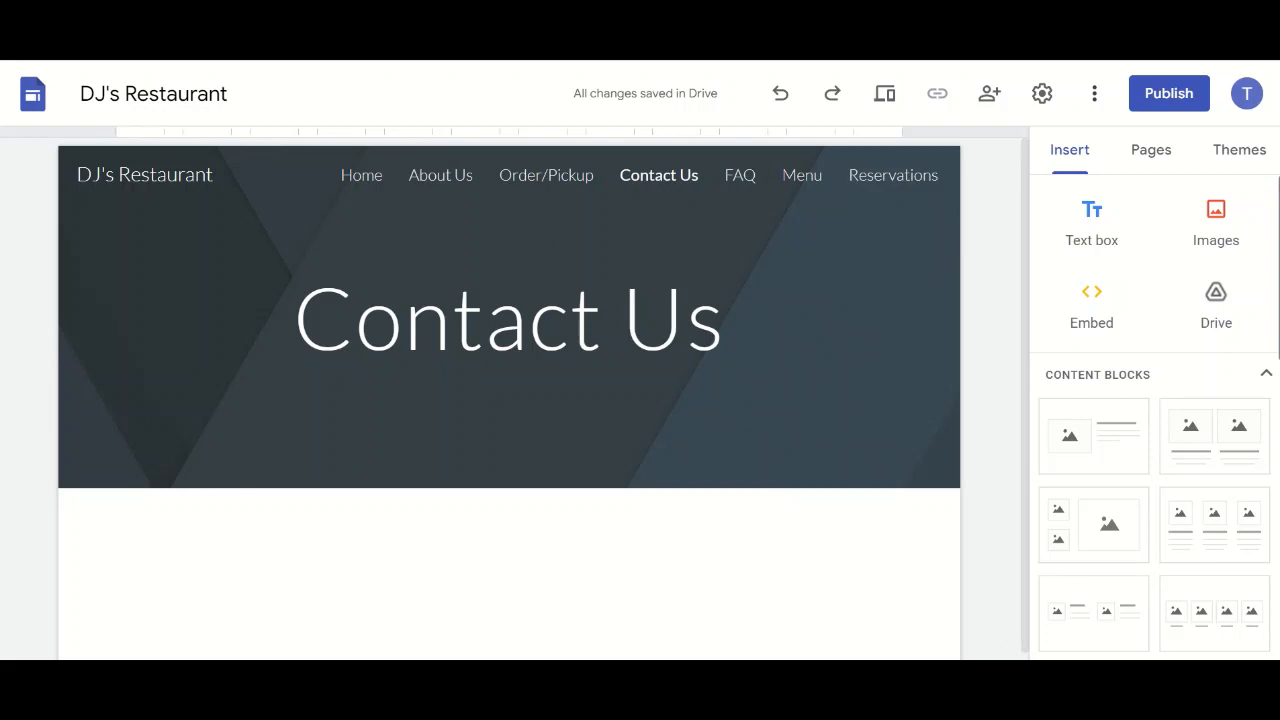
scroll(1150, 420, "down", 10)
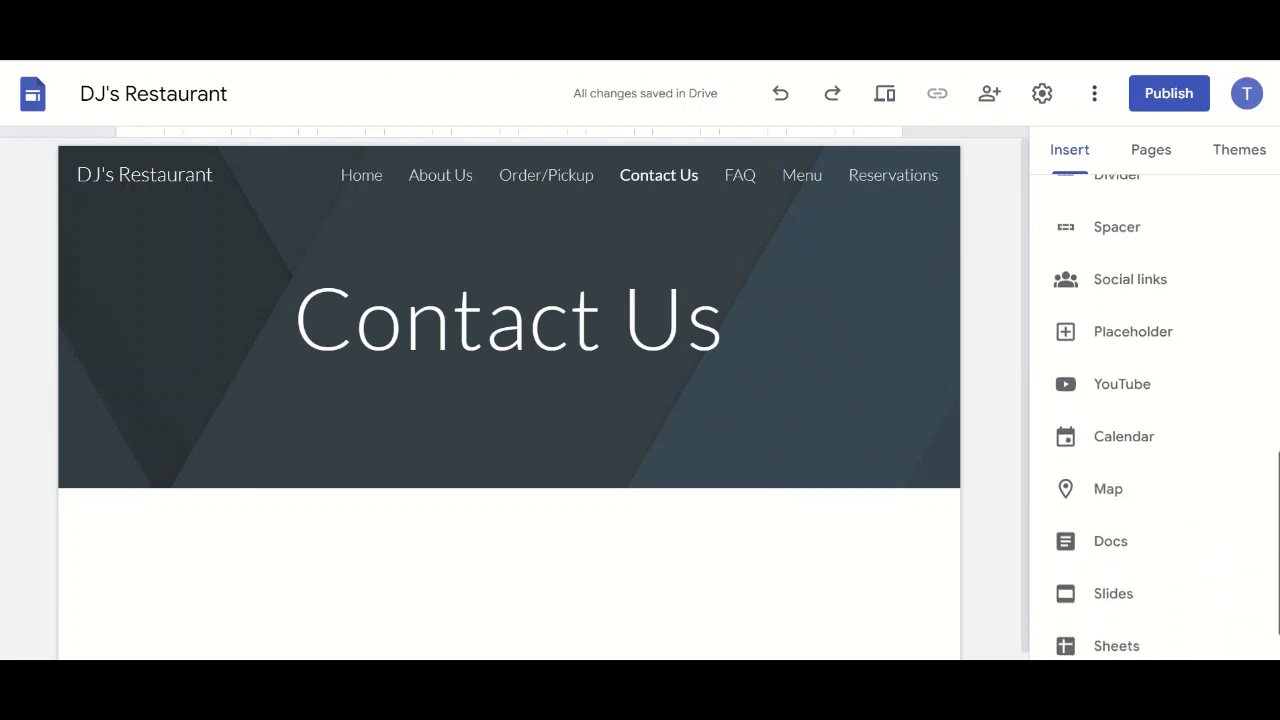
scroll(1150, 420, "down", 2)
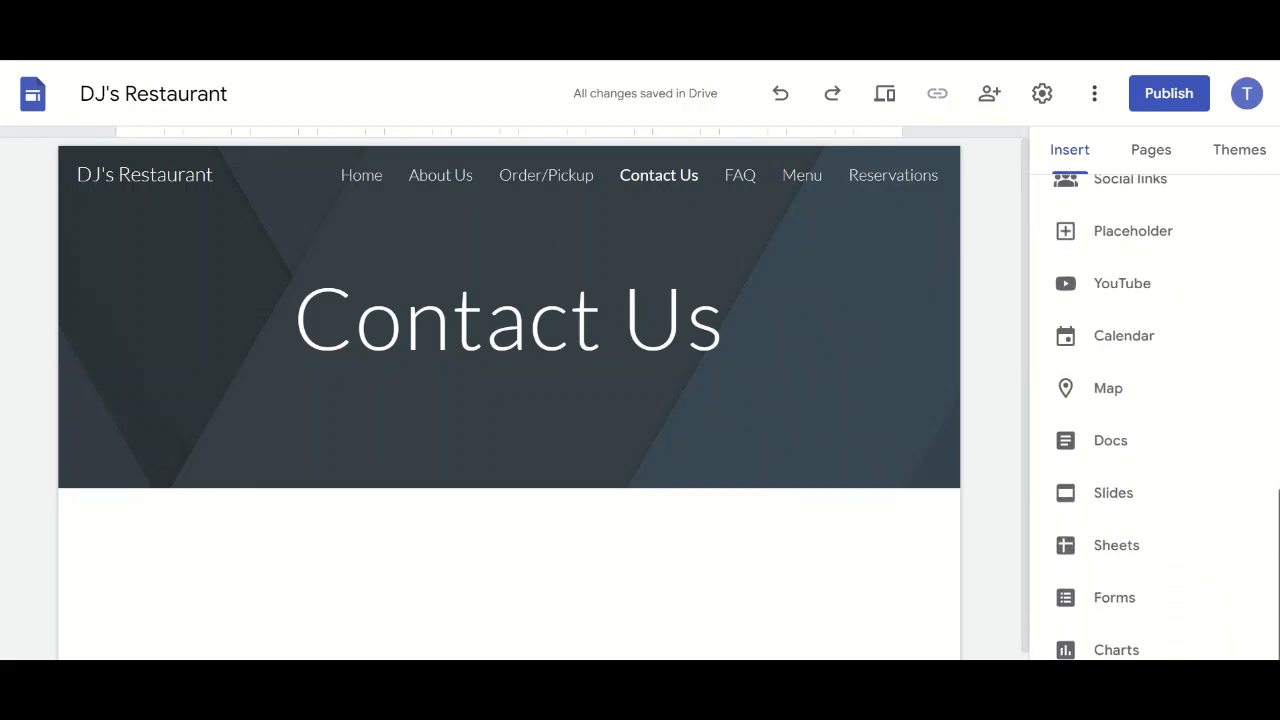
left_click(1118, 600)
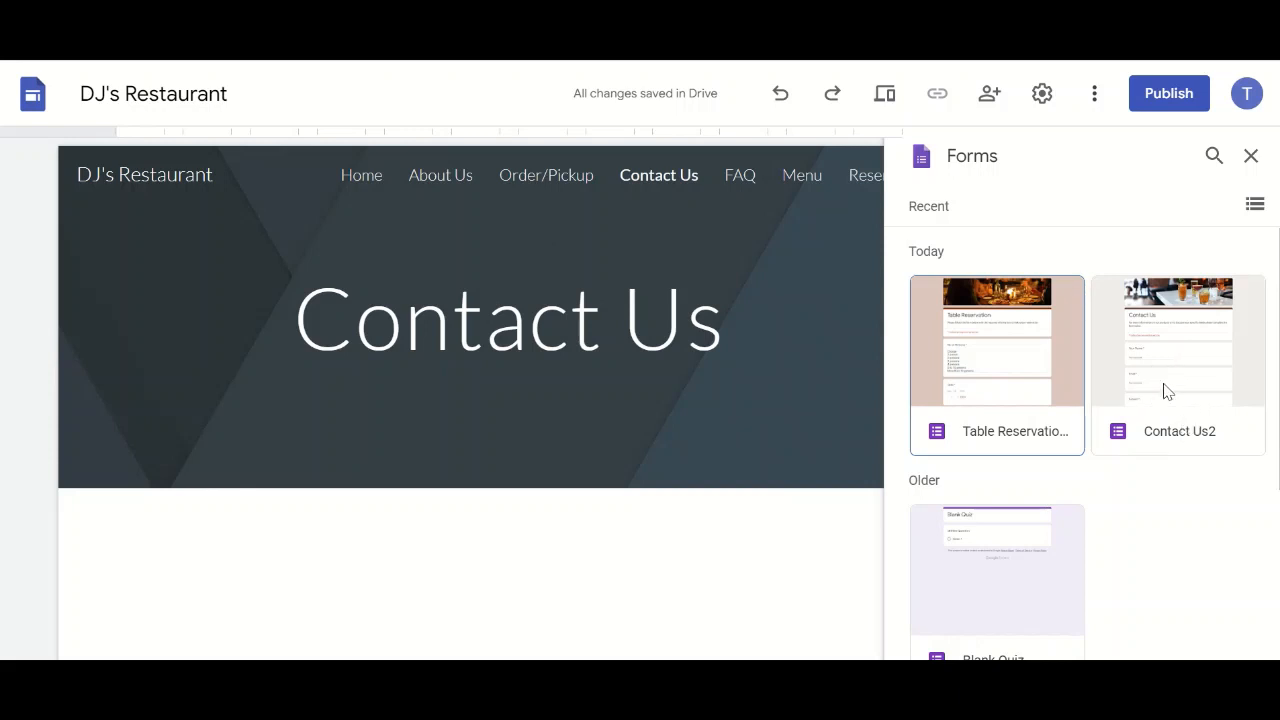
left_click(1203, 378)
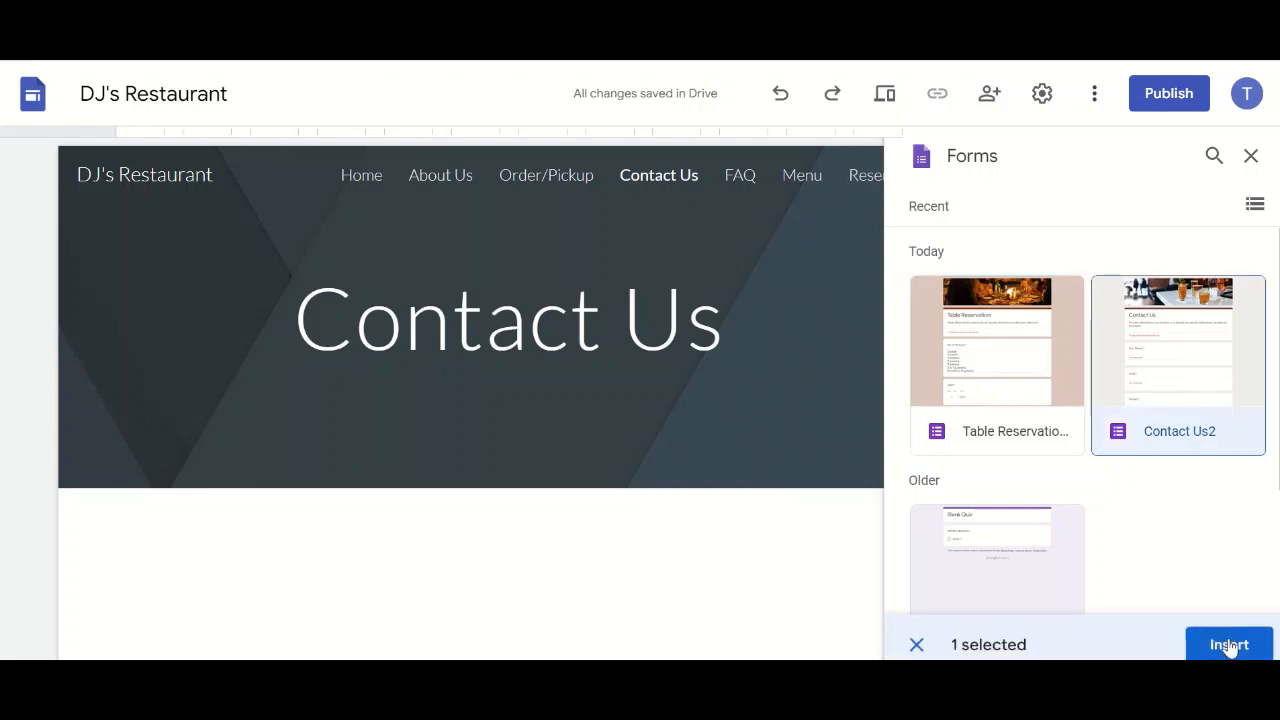
left_click(1229, 644)
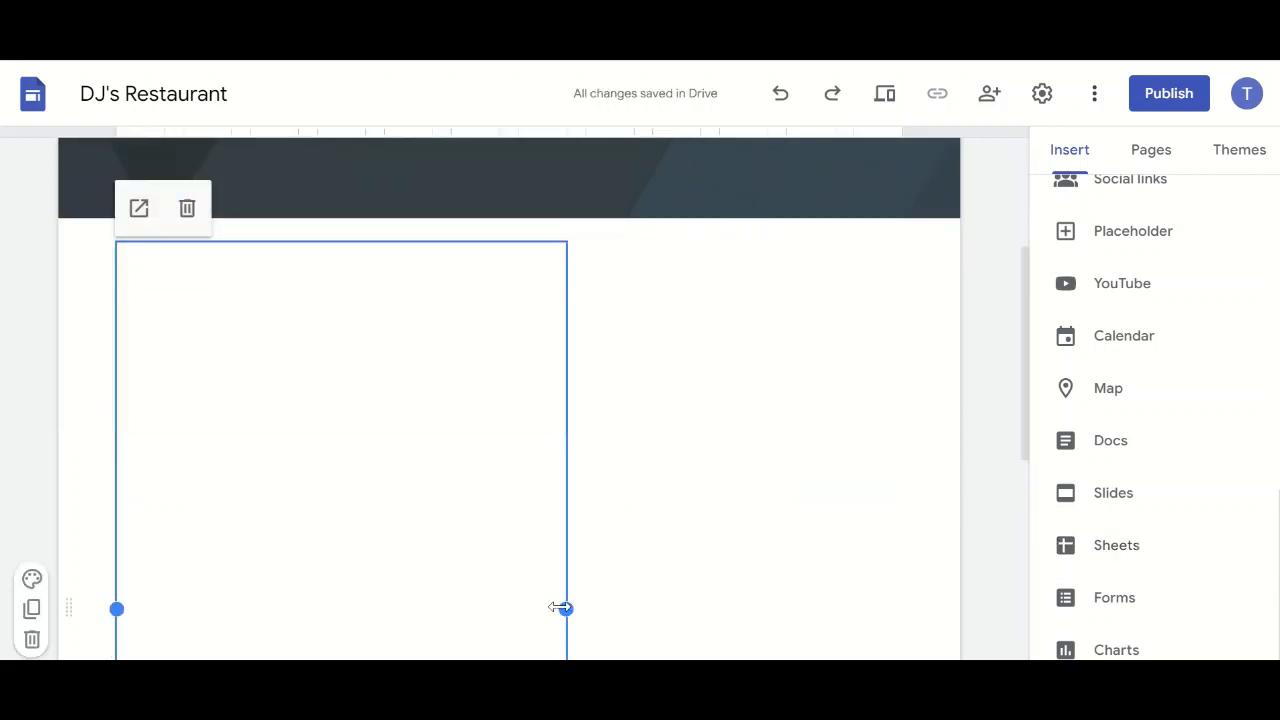
Widen the embedded contact form to the full content width and extend its lower edge to fit the Submit button
left_click_drag(562, 607, 913, 562)
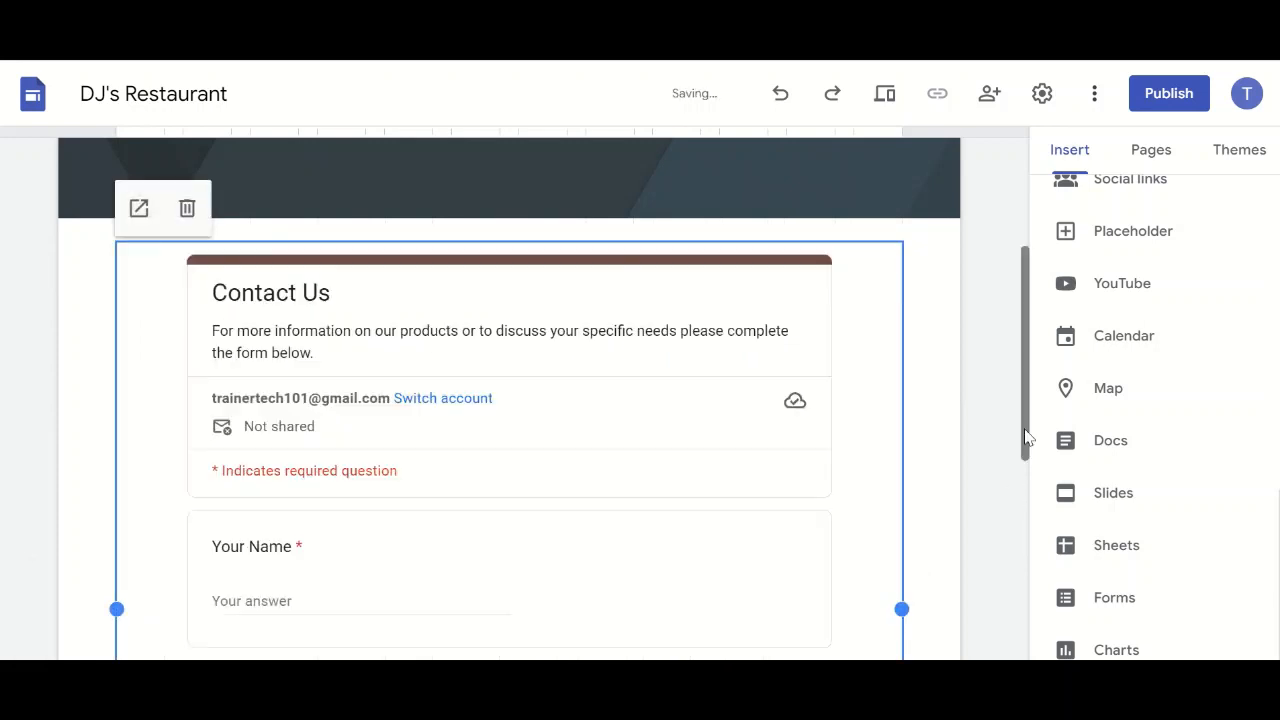
left_click_drag(1023, 437, 1043, 551)
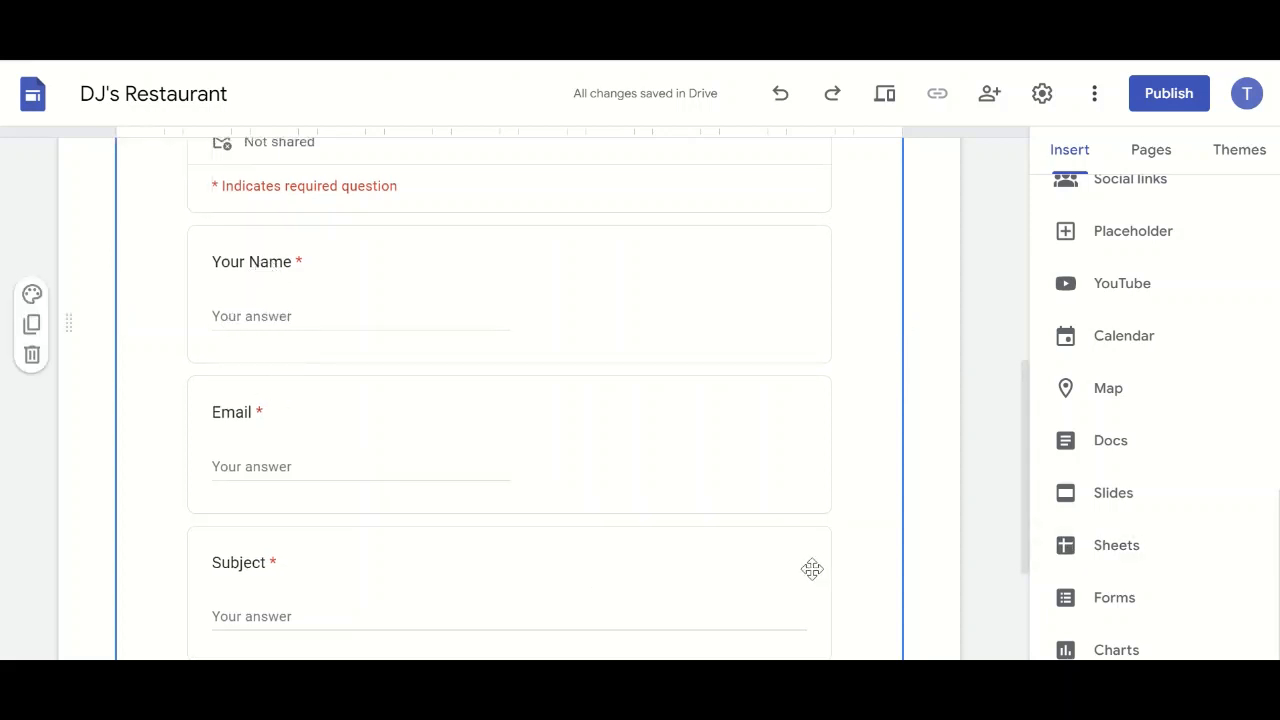
left_click_drag(1026, 543, 1023, 591)
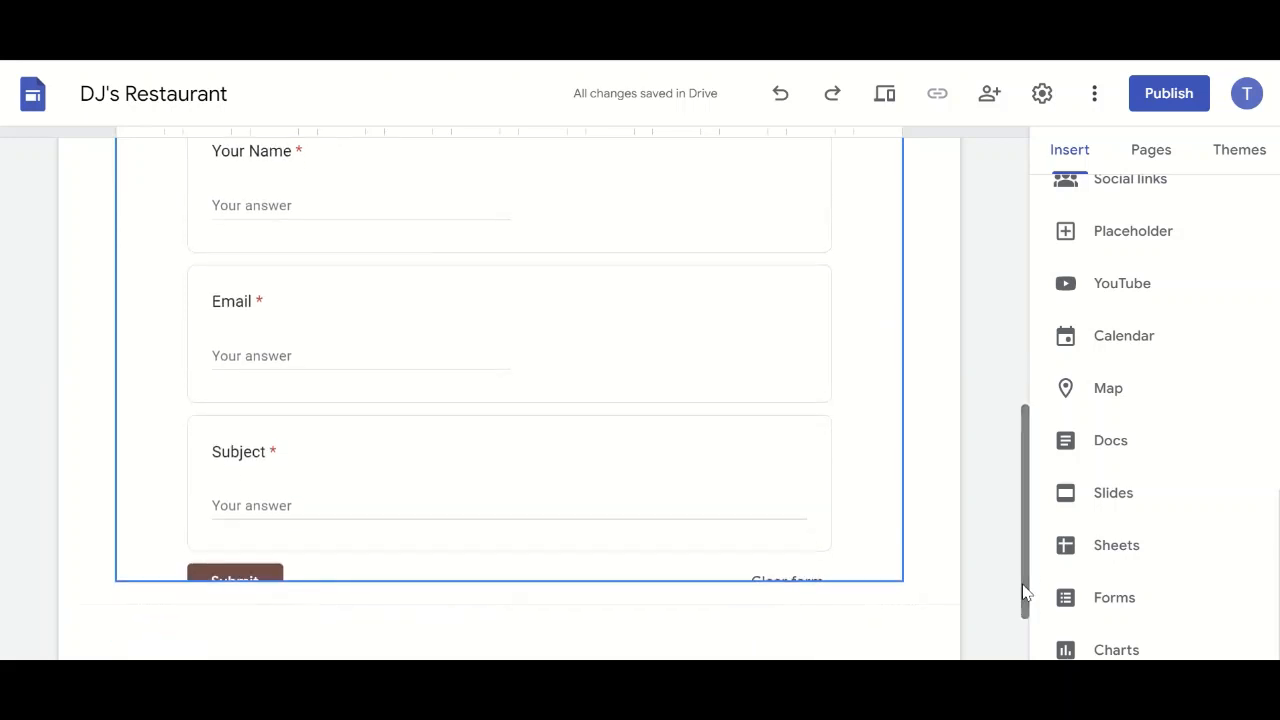
left_click(591, 578)
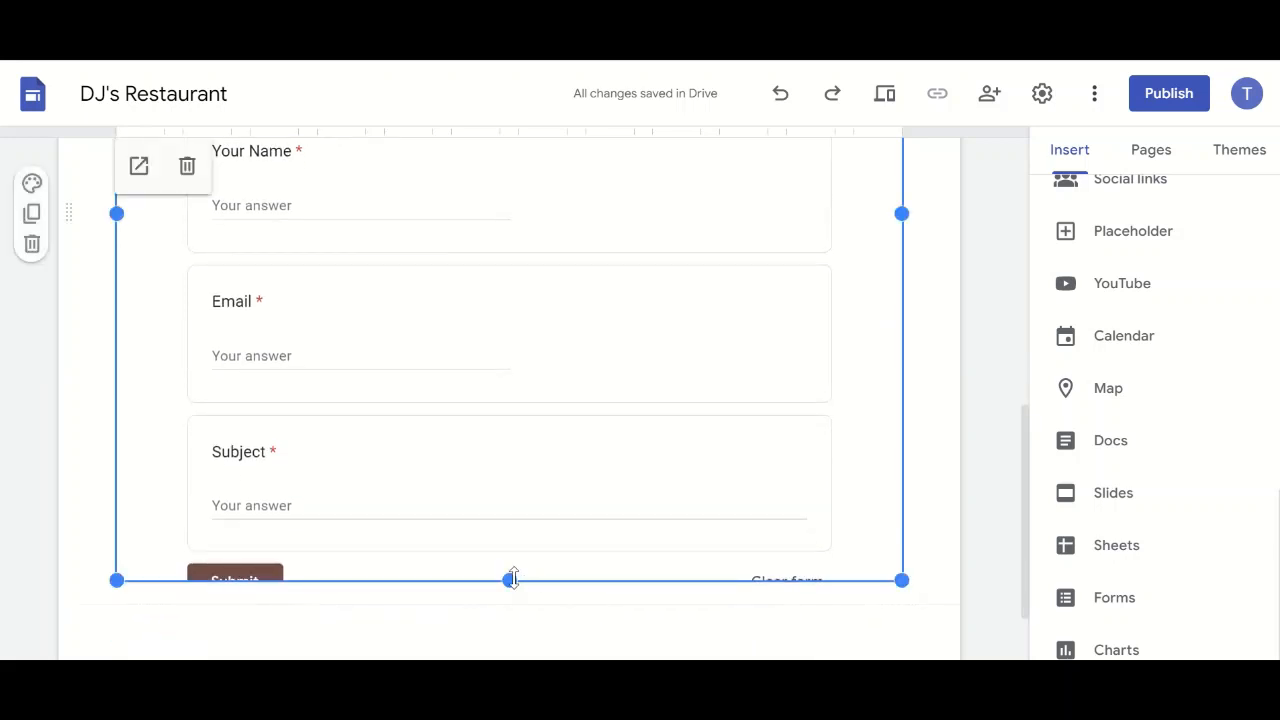
left_click_drag(511, 578, 511, 606)
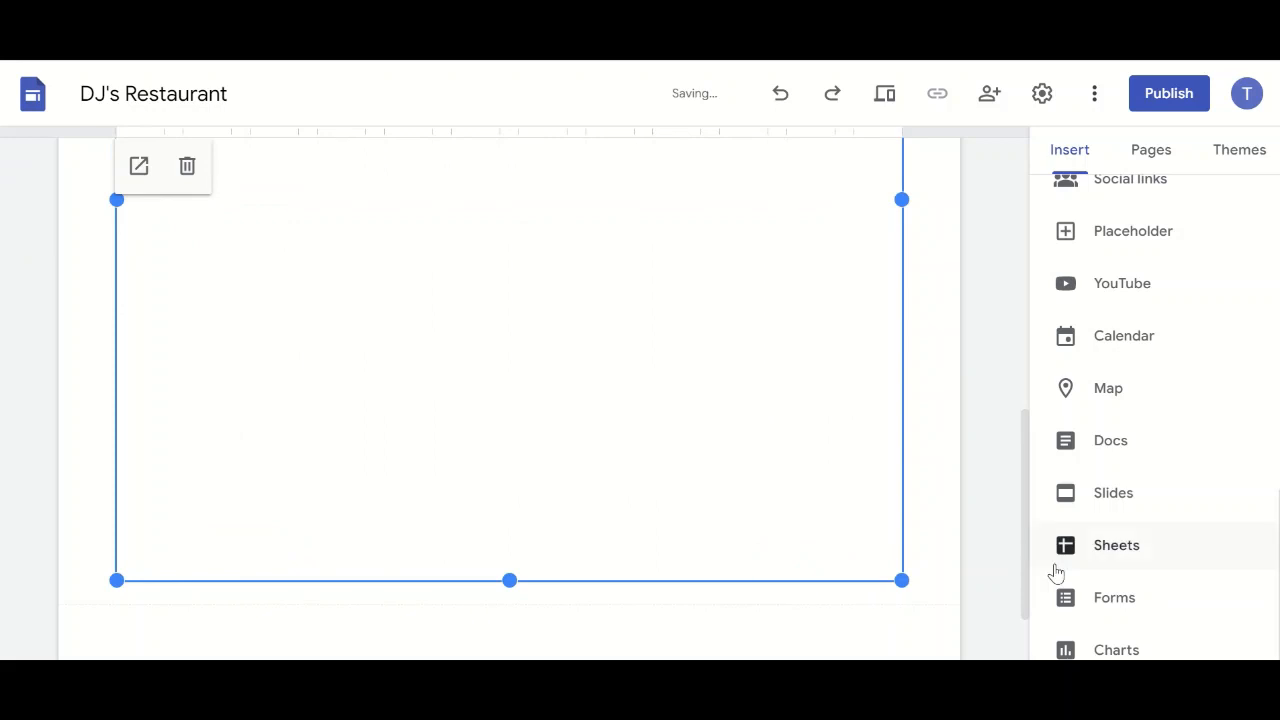
Open the Reservations page and insert the Table Reservation form below its header
left_click_drag(1029, 577, 1014, 294)
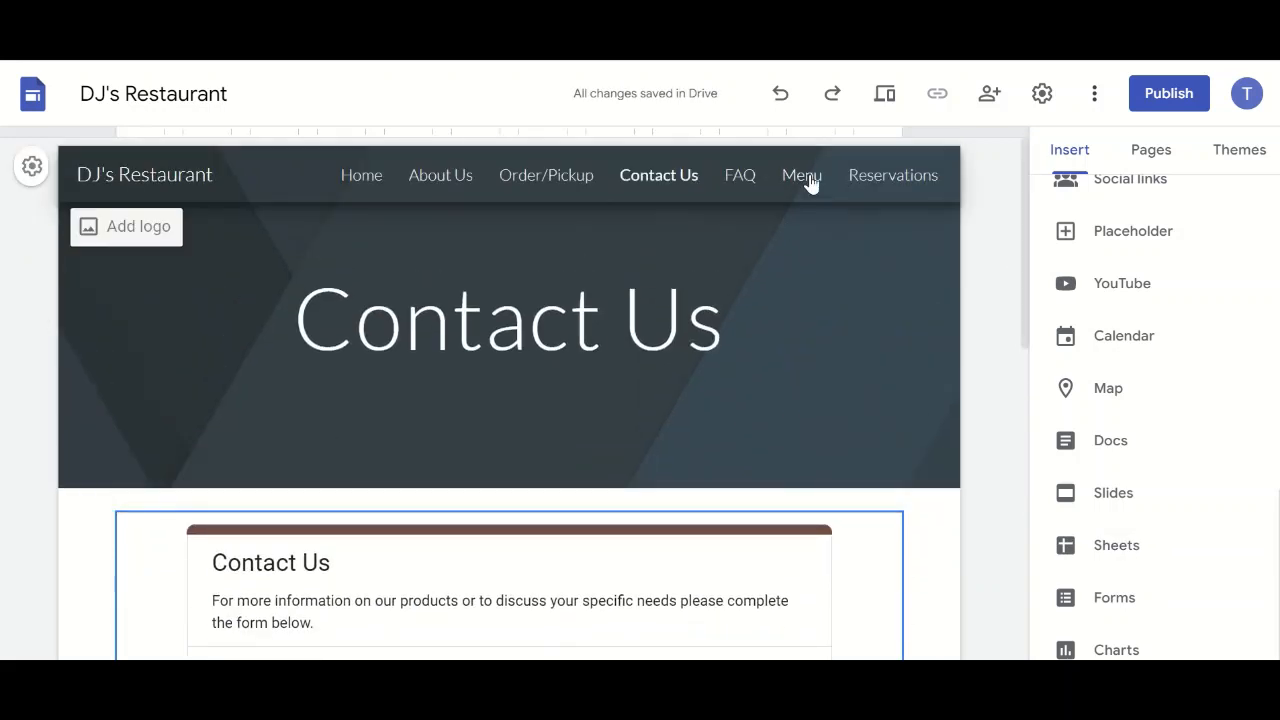
left_click(874, 178)
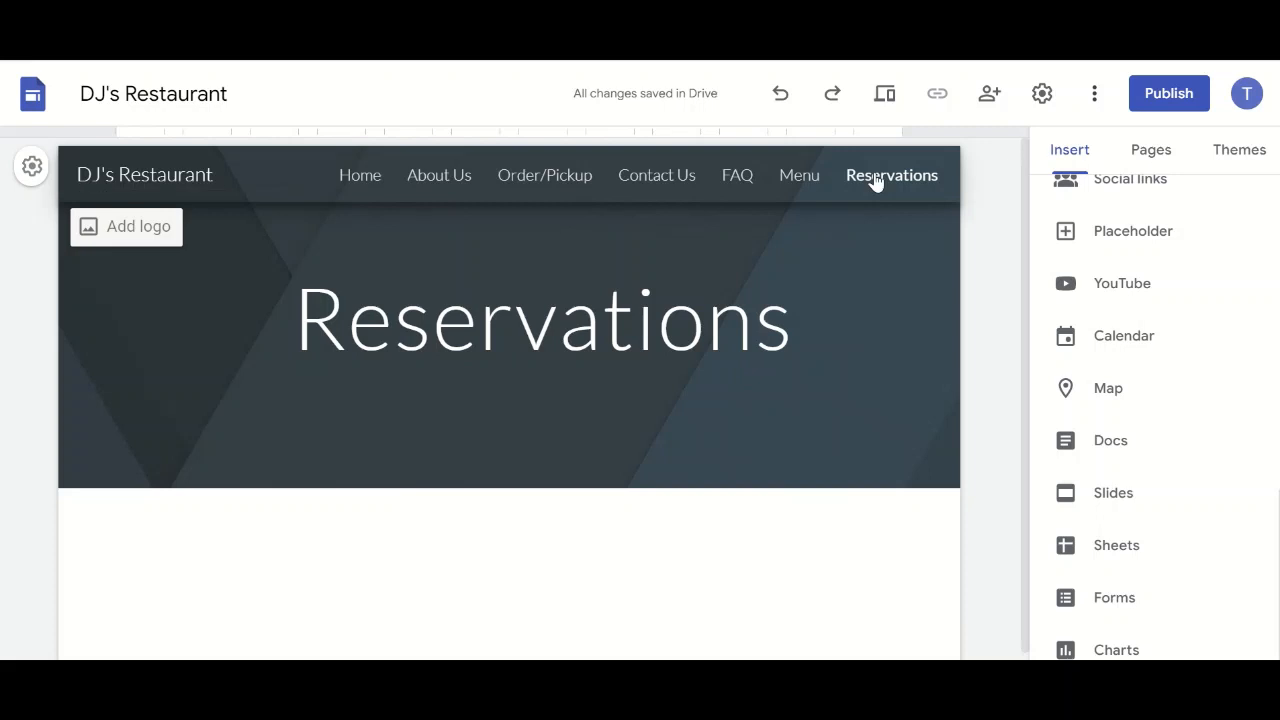
left_click(1124, 605)
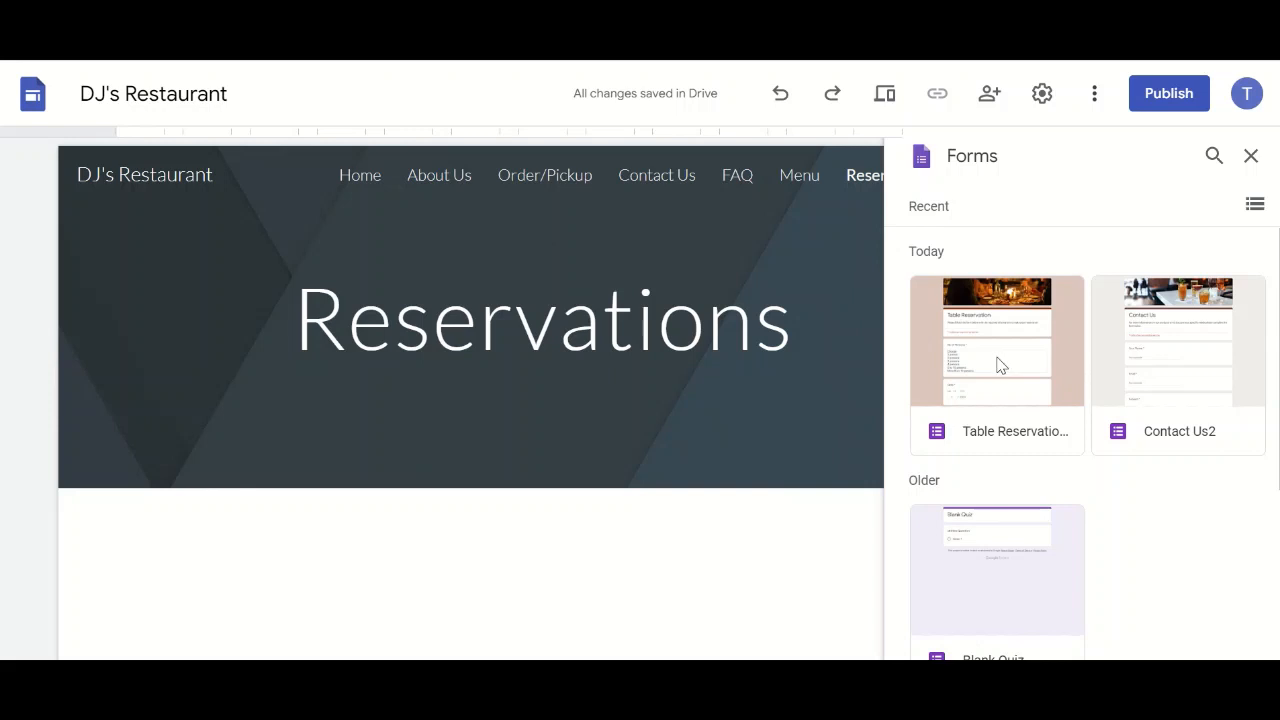
left_click(979, 418)
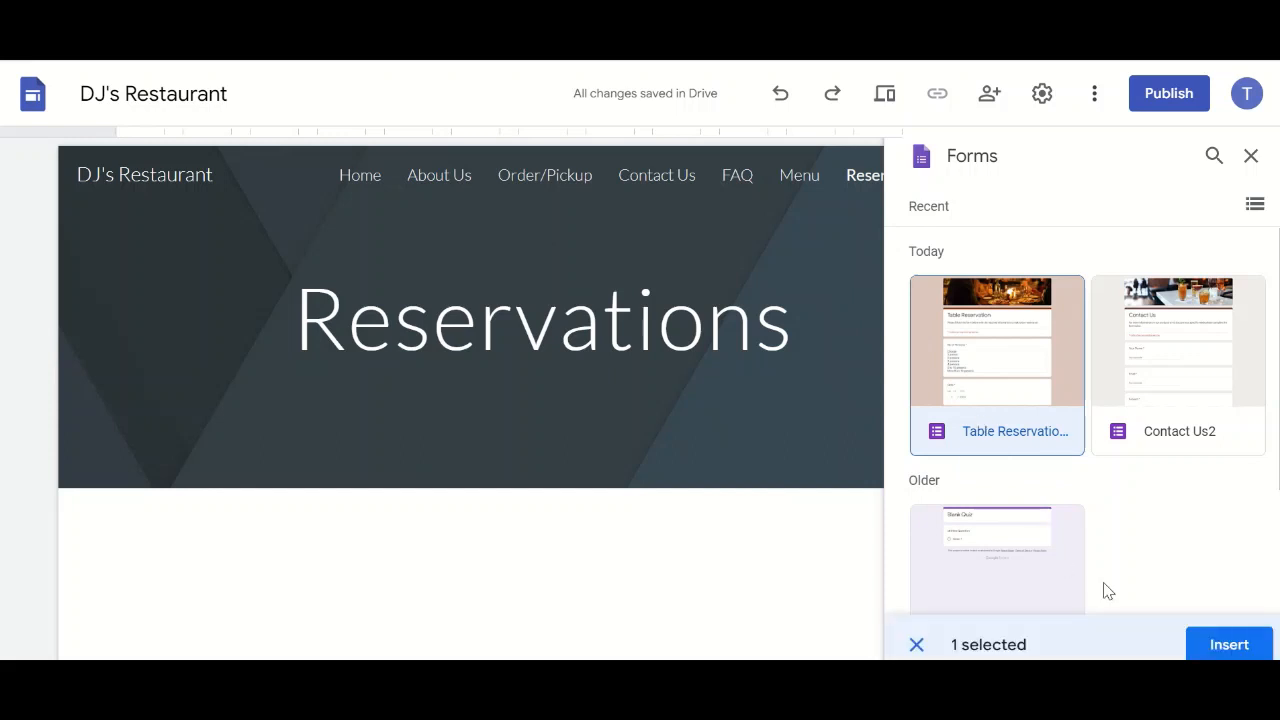
left_click(1225, 646)
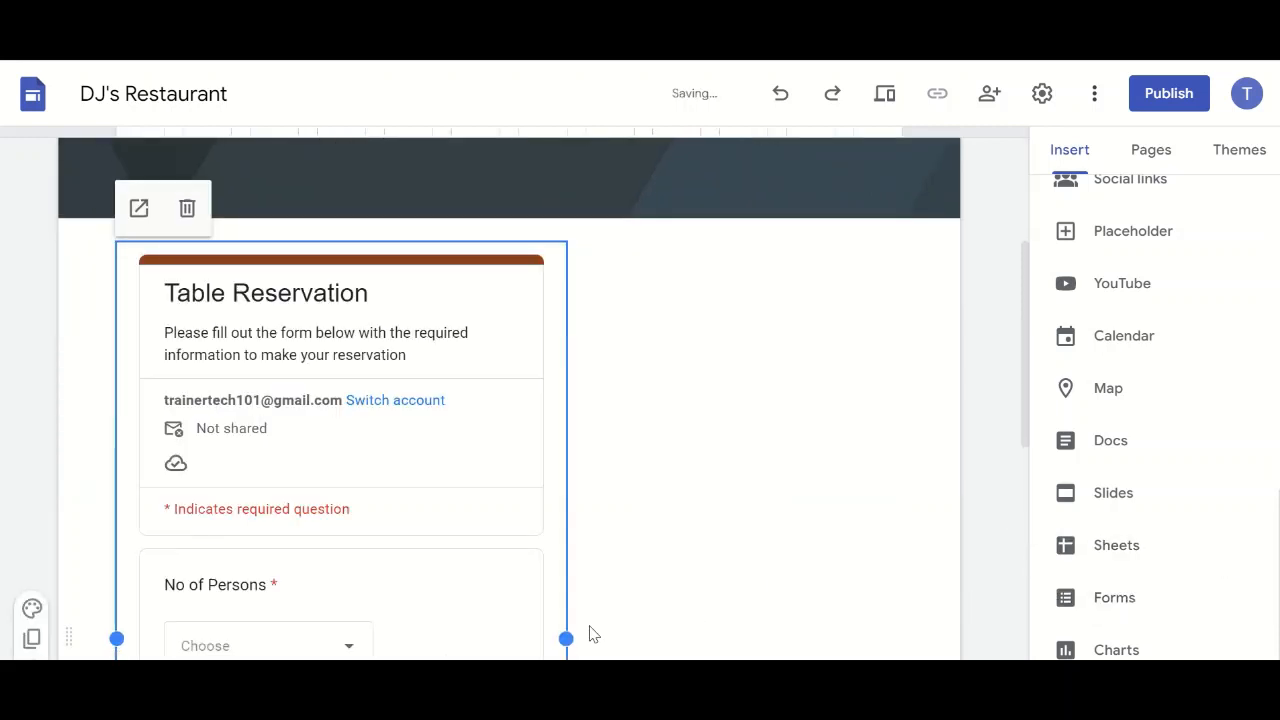
Widen the embedded Table Reservation form to the full content width and check that it fits down to the Submit button
left_click_drag(566, 638, 920, 548)
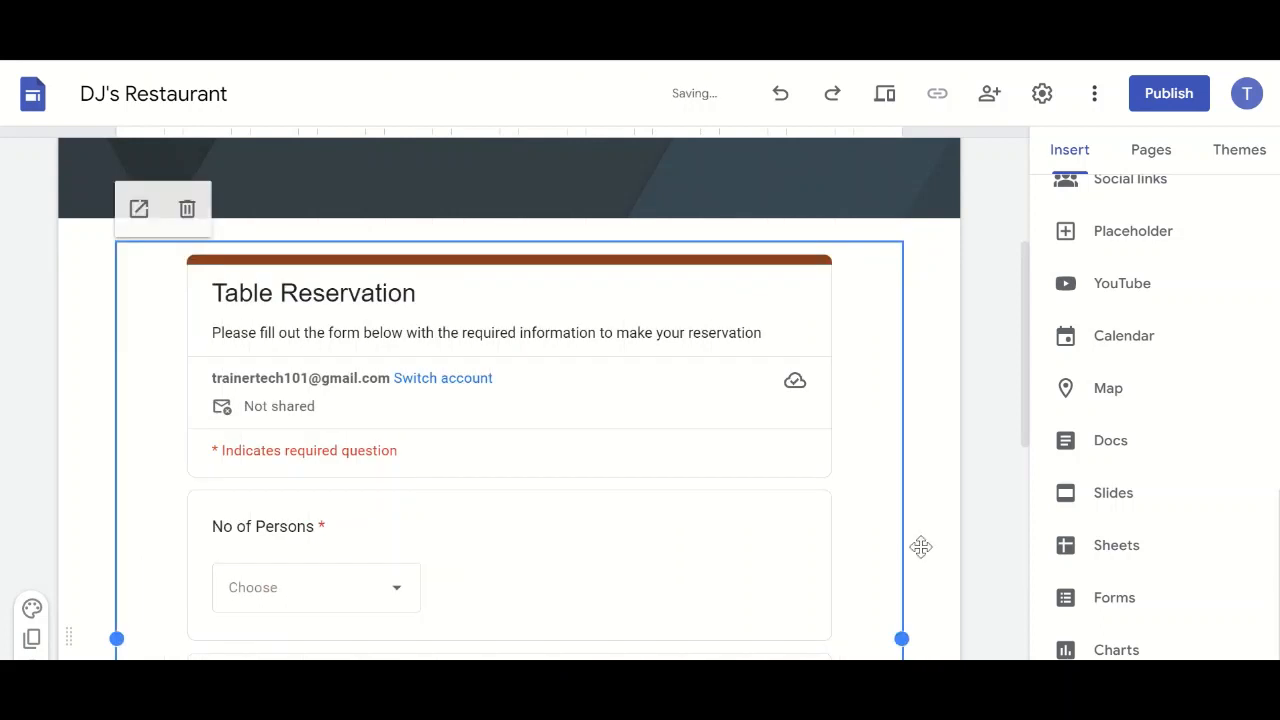
left_click_drag(1025, 425, 1034, 617)
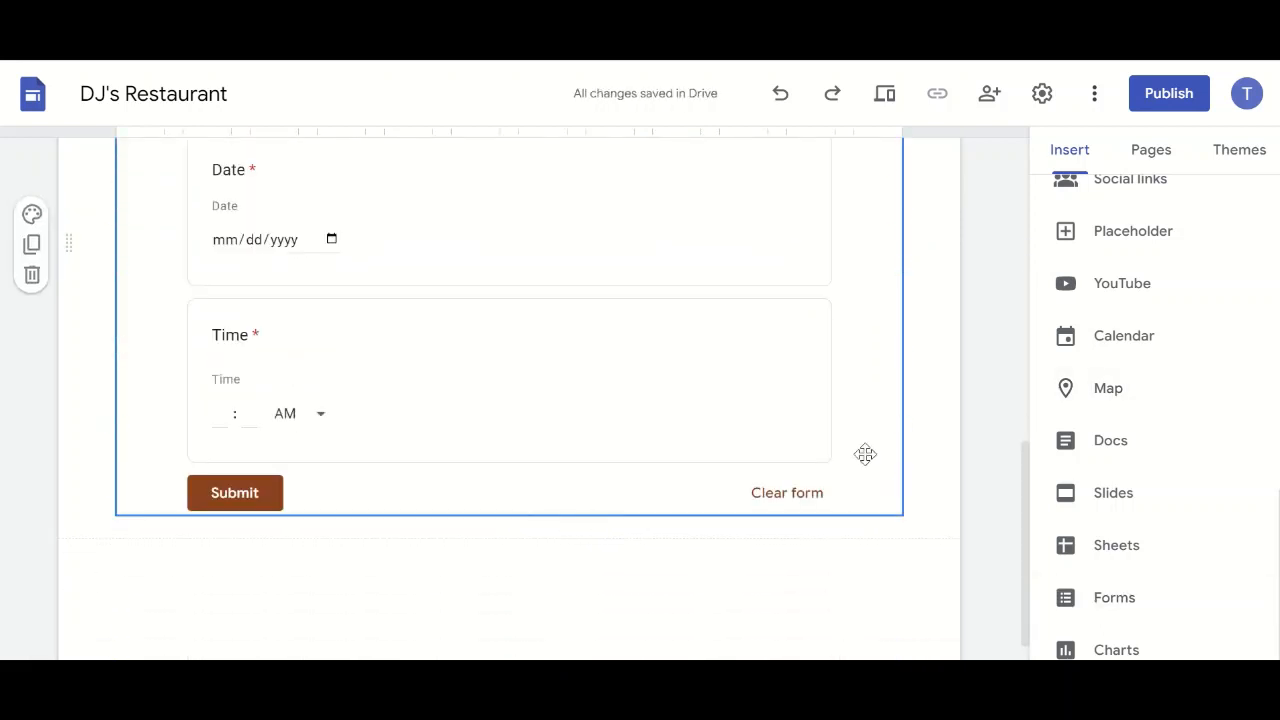
left_click_drag(1022, 497, 1009, 435)
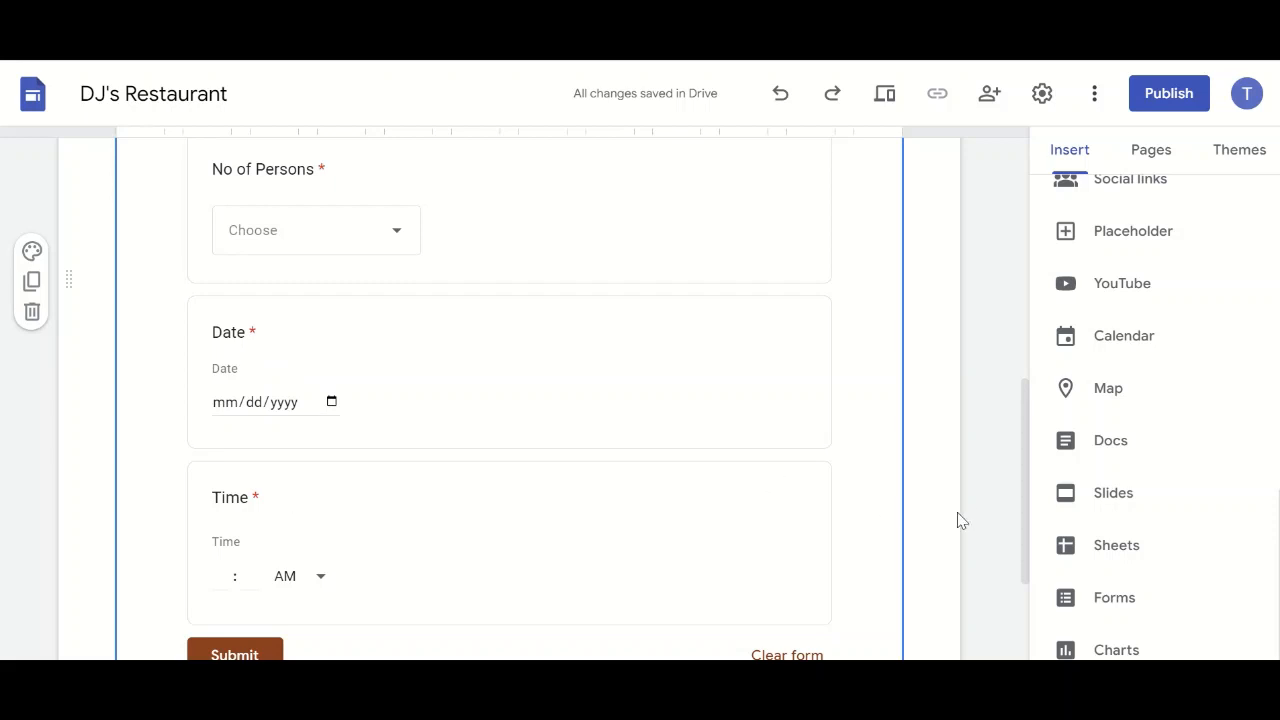
Review the content of the About Us, Contact Us, FAQ, Menu and Reservations pages, finishing on the Home page
left_click_drag(1027, 540, 1030, 300)
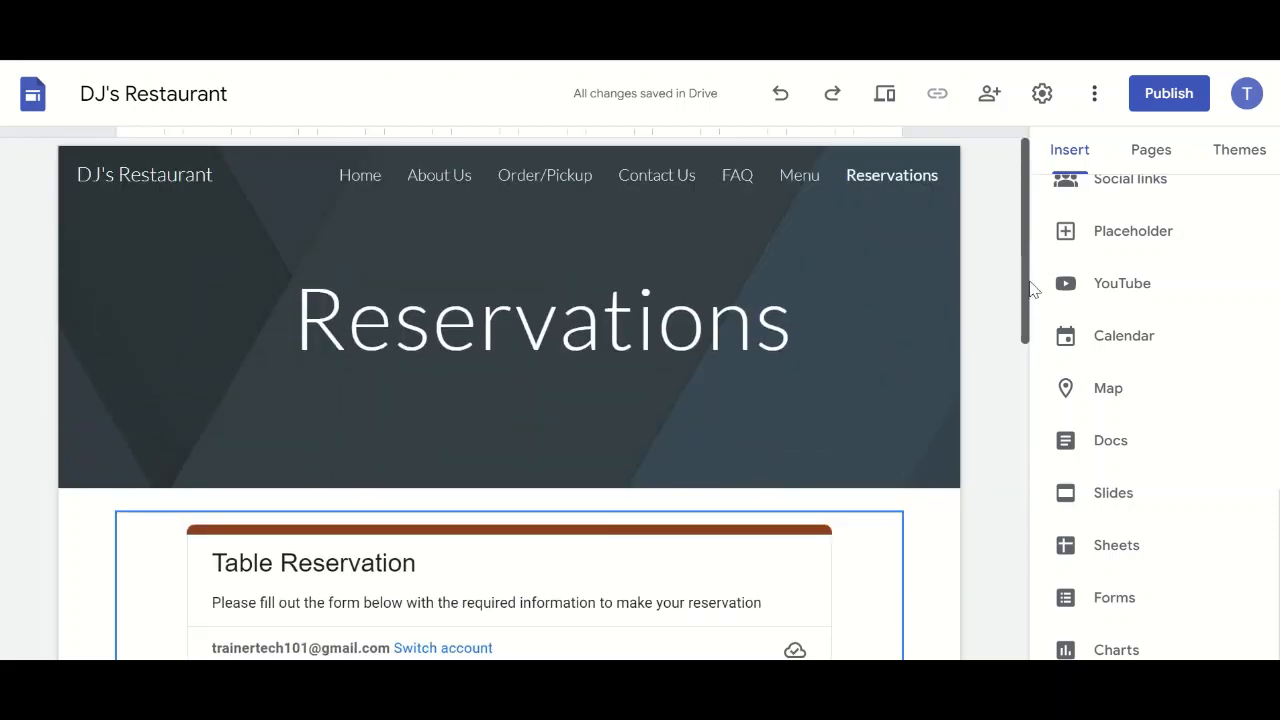
left_click(468, 176)
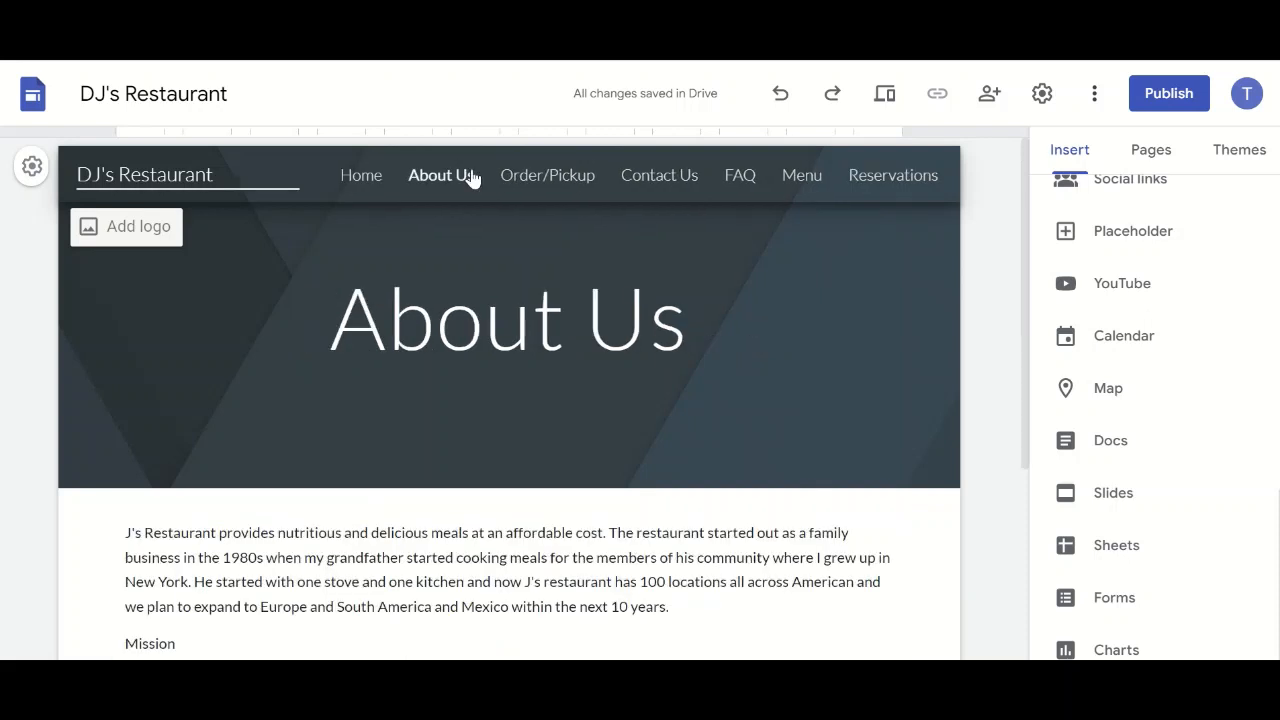
left_click(648, 178)
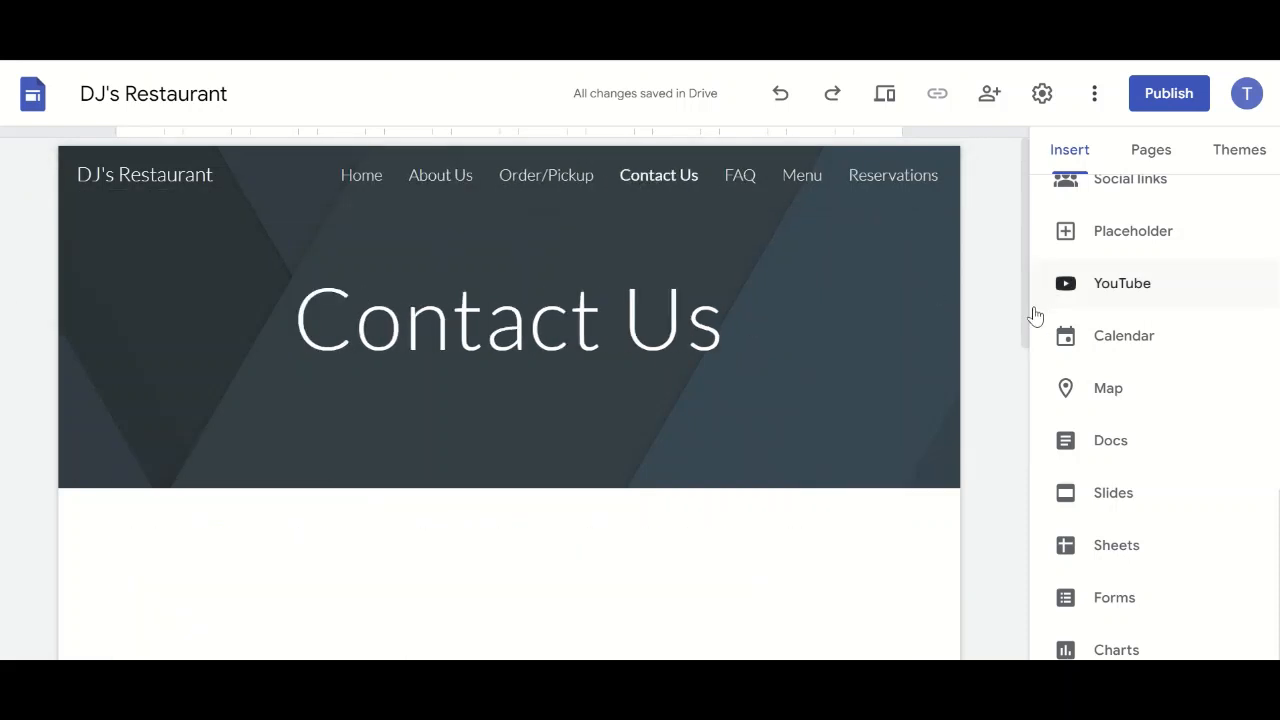
left_click_drag(1024, 318, 997, 249)
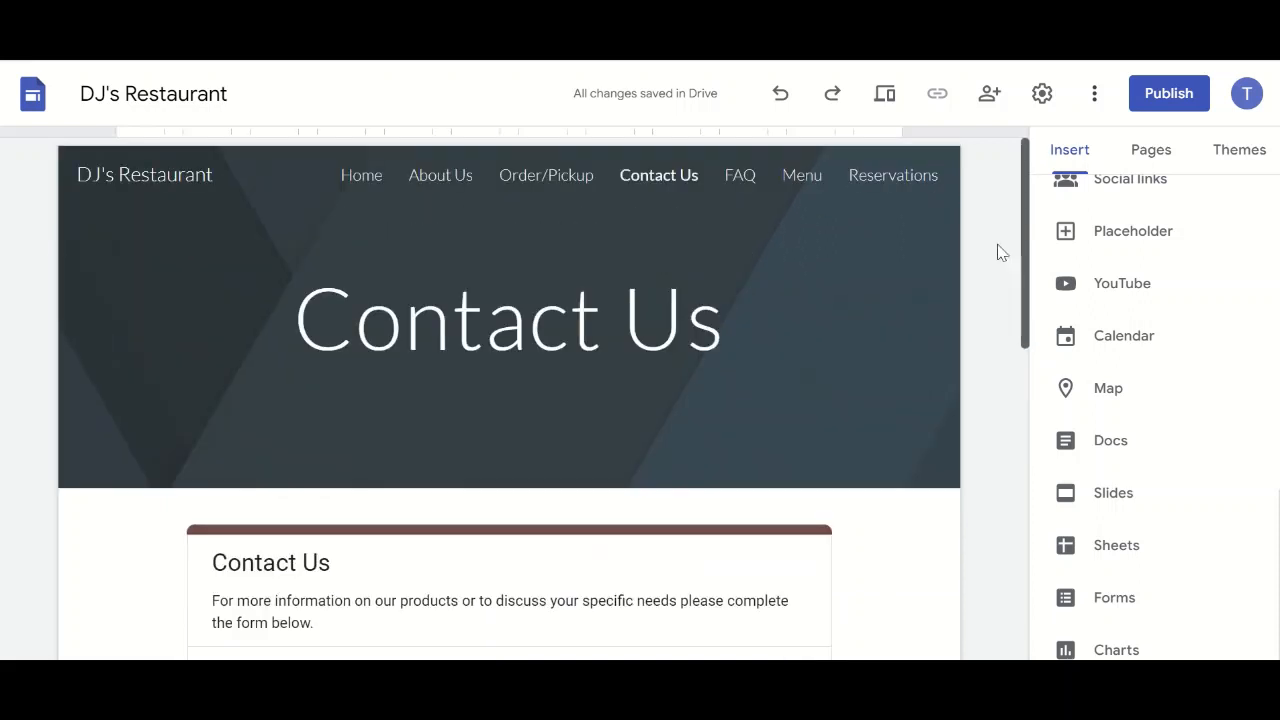
left_click(745, 182)
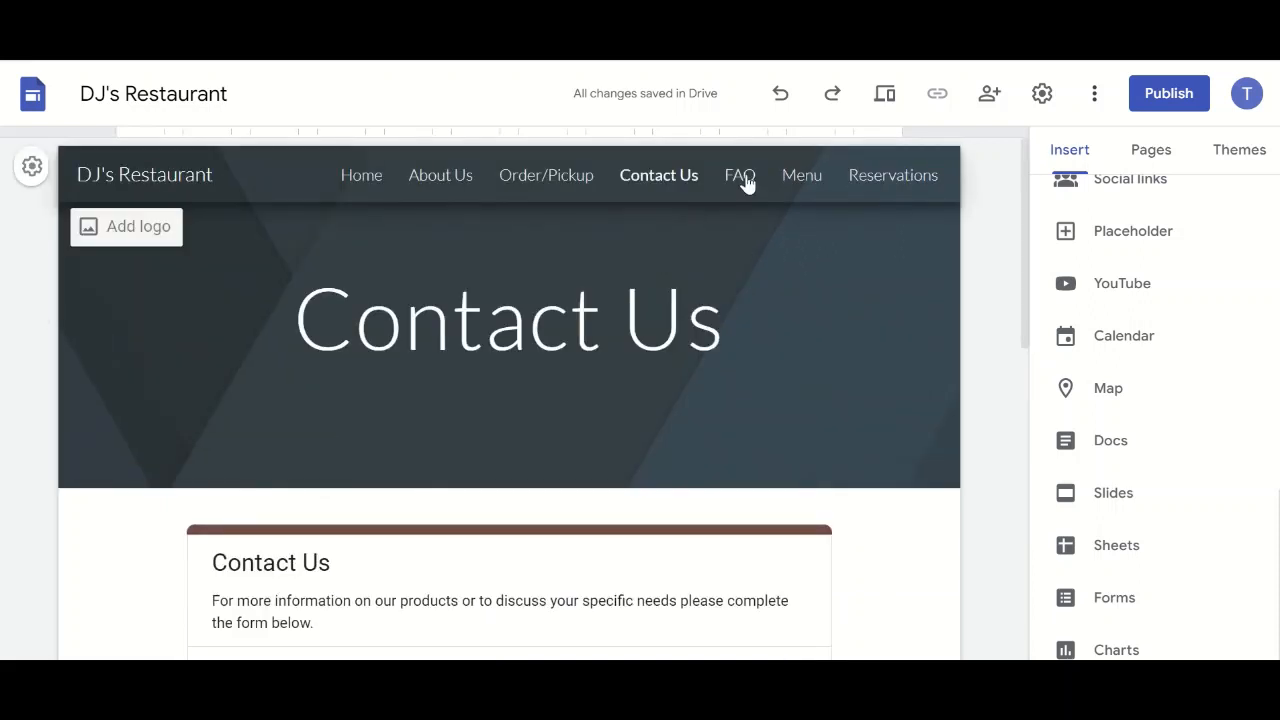
left_click(802, 182)
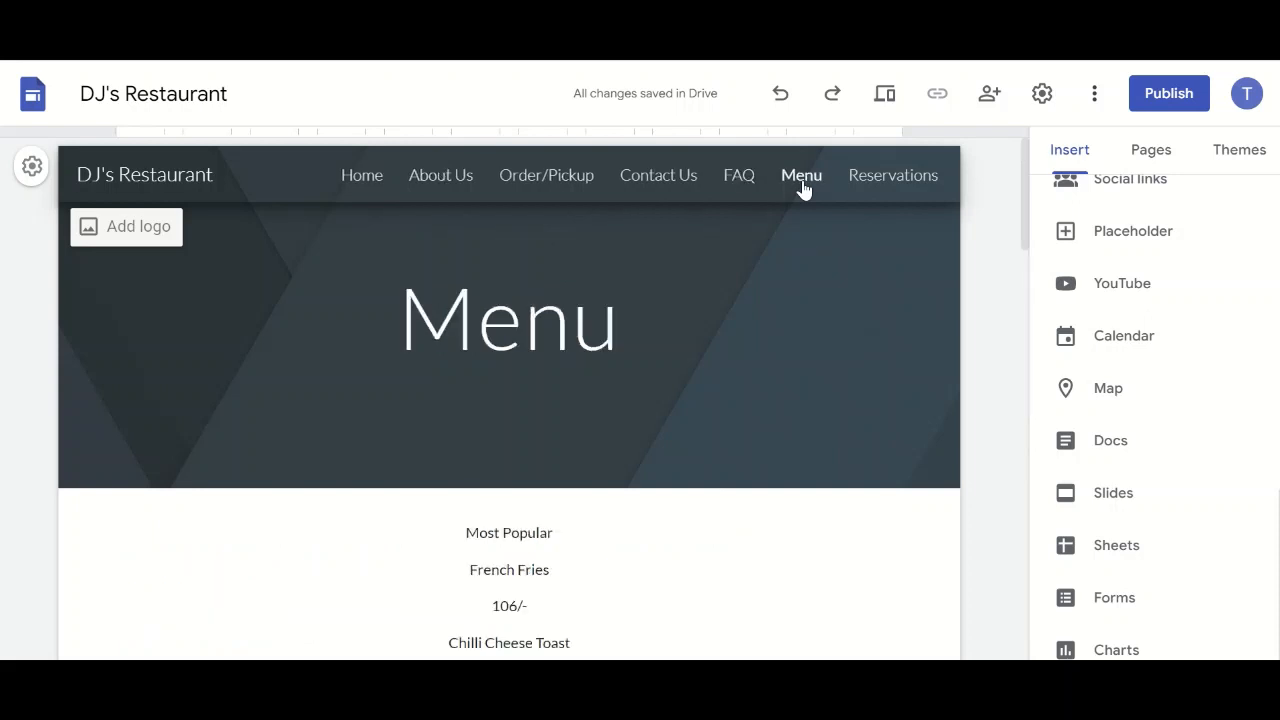
left_click(874, 184)
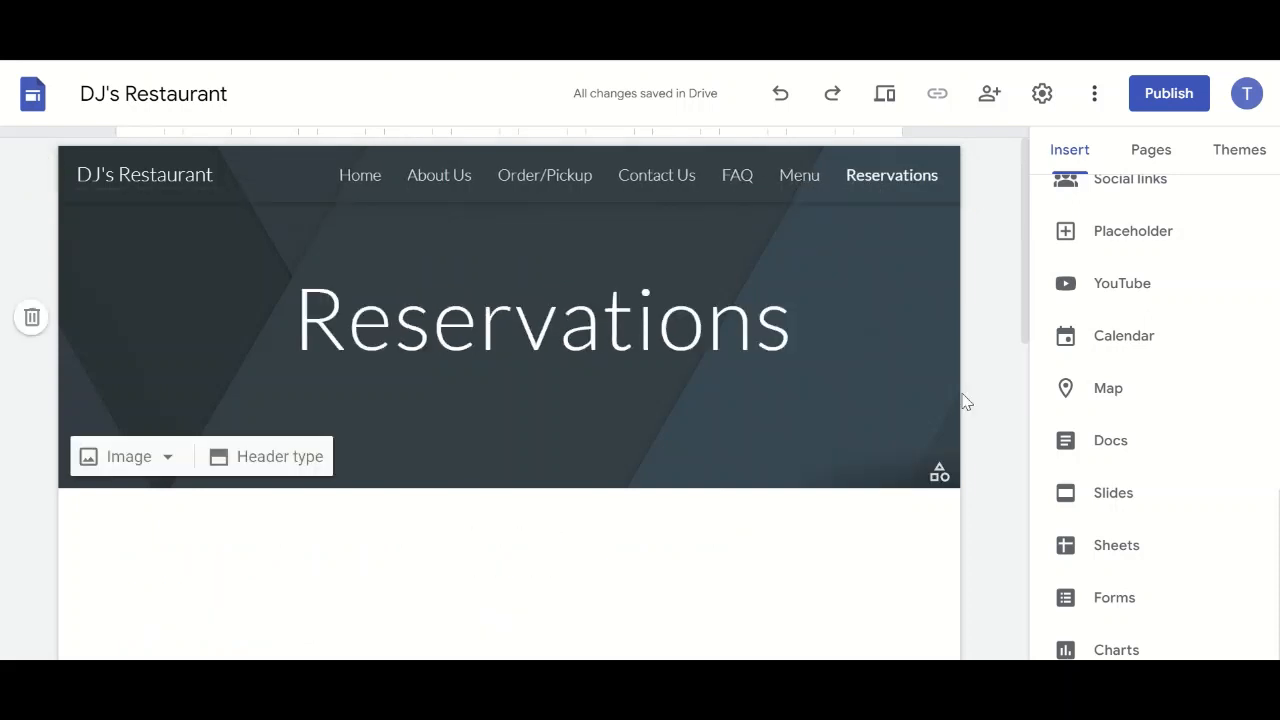
left_click_drag(1026, 333, 1023, 300)
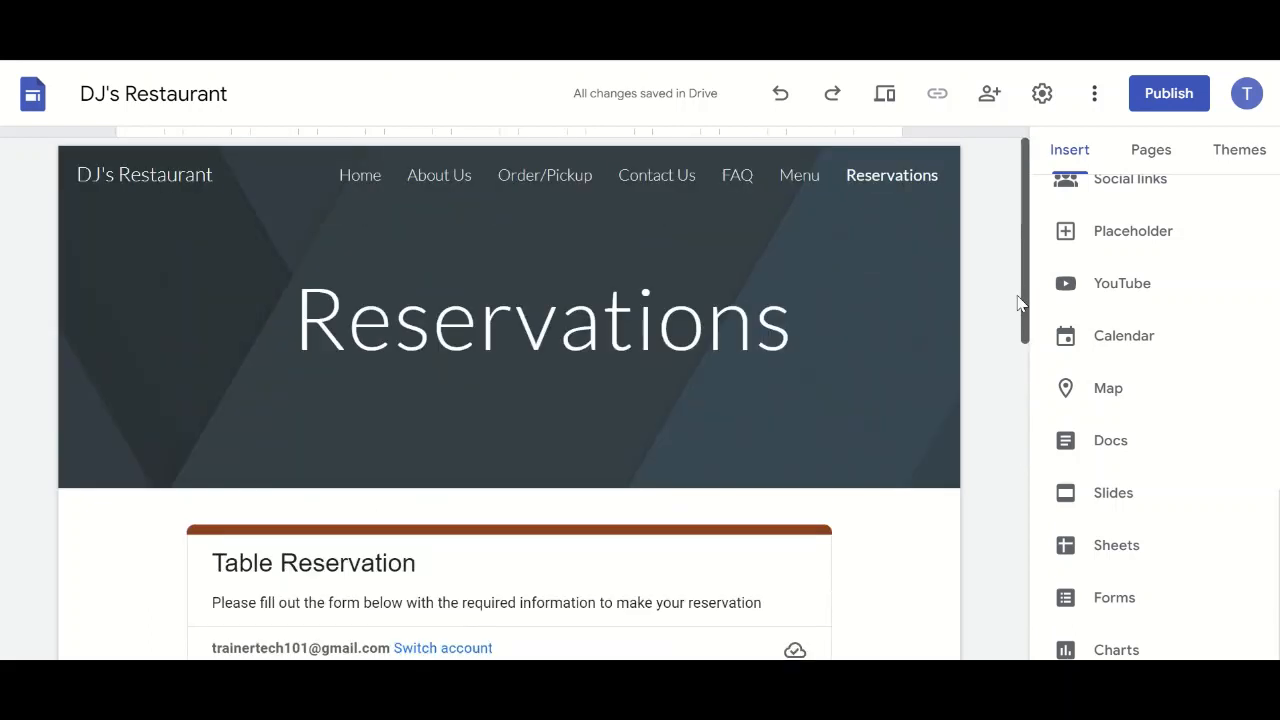
left_click(364, 184)
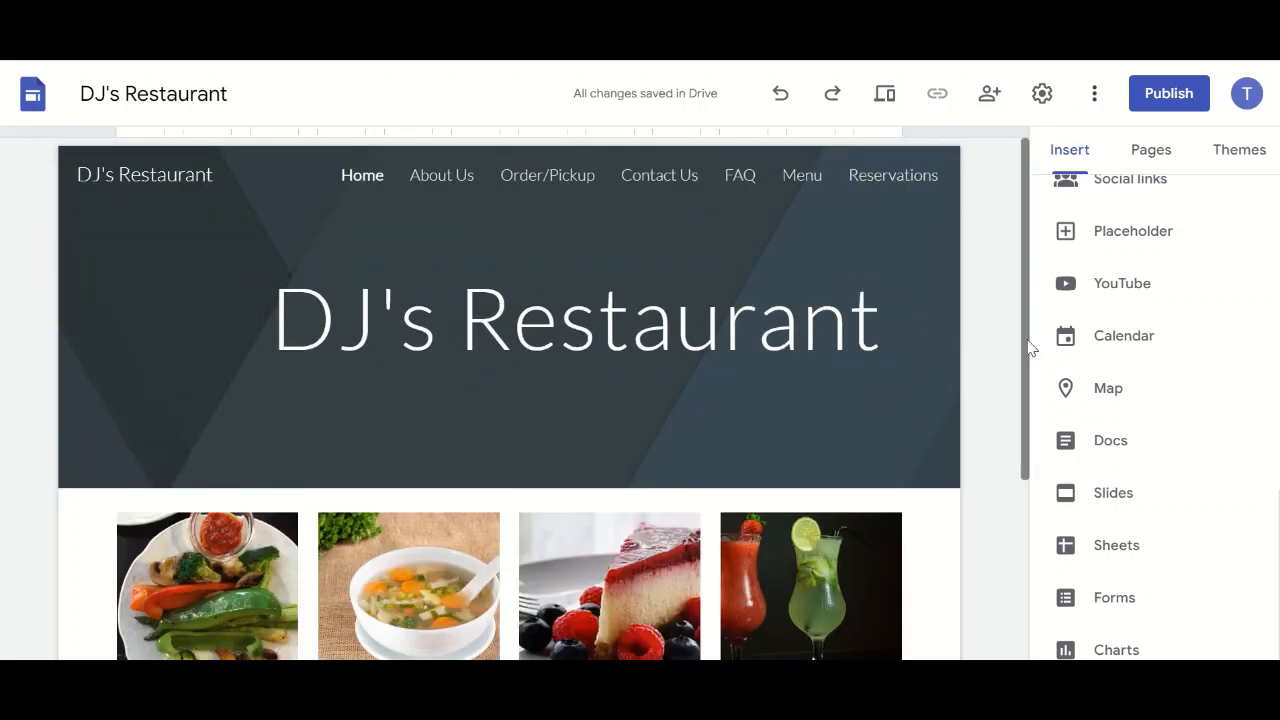
mouse_move(1029, 342)
left_mouse_down()
mouse_move(1009, 457)
mouse_move(1012, 345)
left_mouse_up()
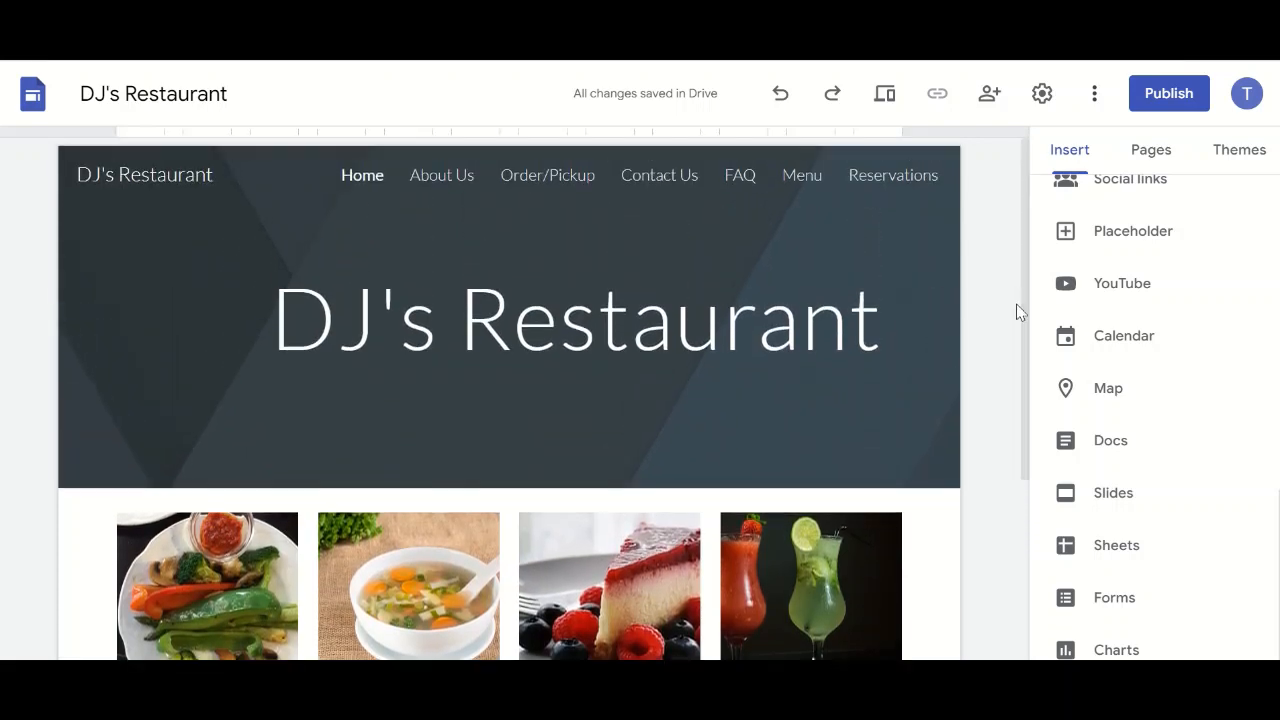